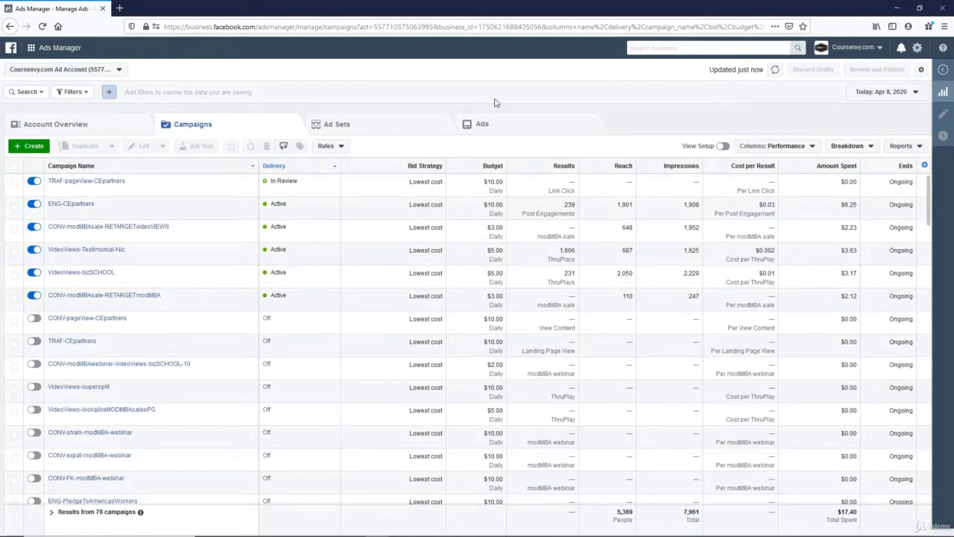
# Start a new campaign with the Conversions marketing objective
pyautogui.click(33, 147)
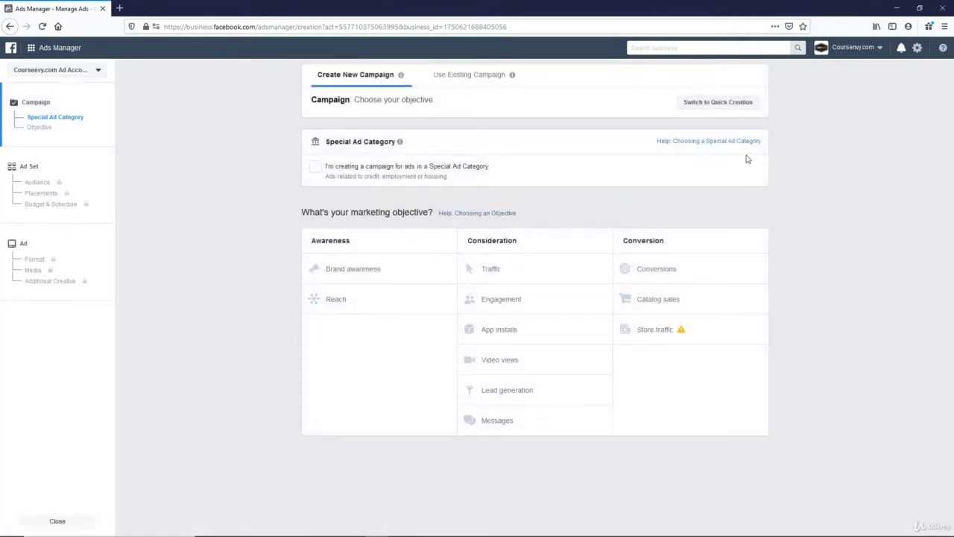
pyautogui.click(522, 273)
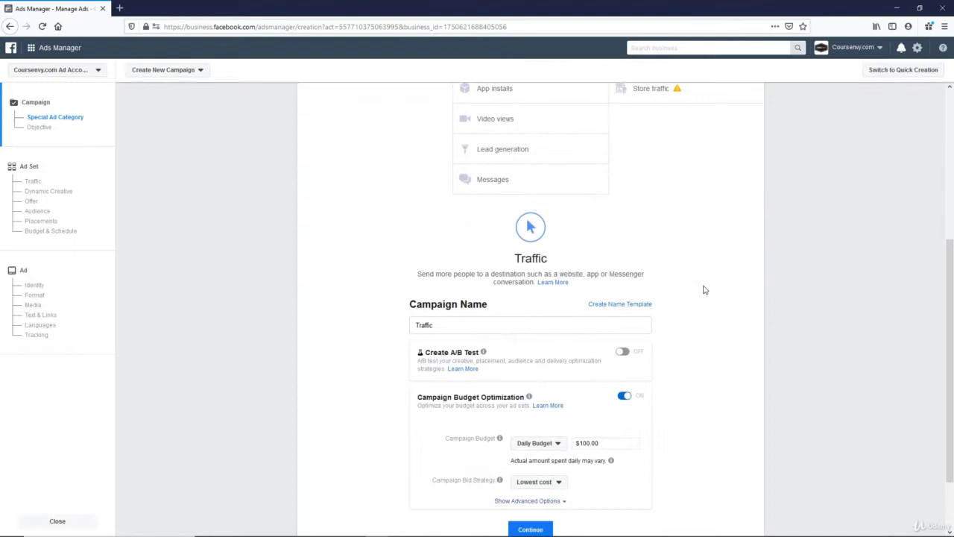
pyautogui.scroll(-1, 438, 292)
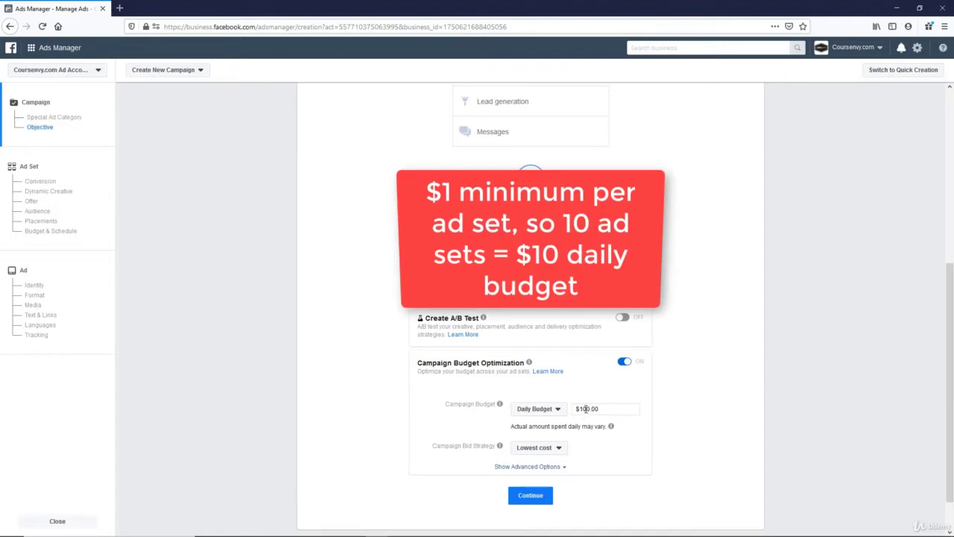
# Lower the campaign's daily budget, keep the Lowest cost bid strategy, and continue to the ad set settings
pyautogui.moveTo(586, 409); pyautogui.dragTo(615, 408)
pyautogui.press('BackSpace')
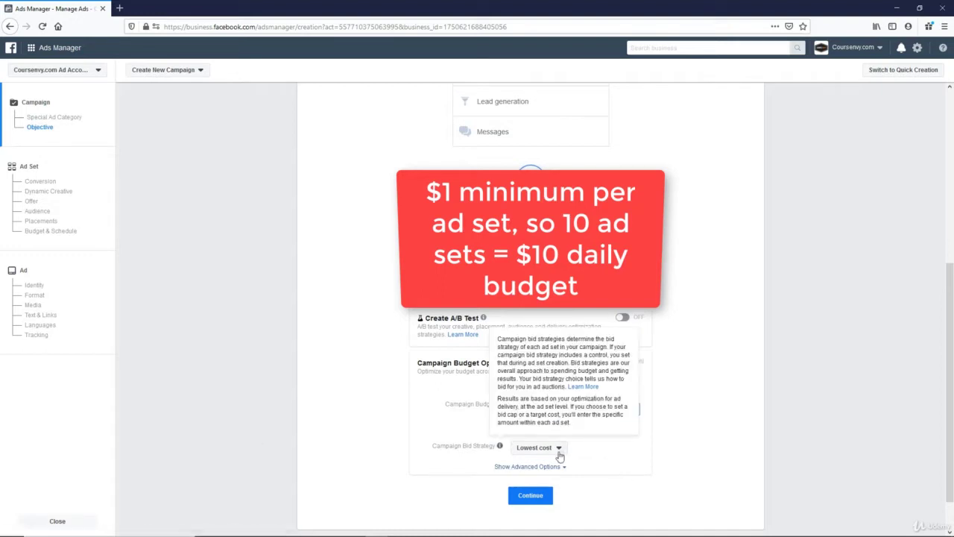
pyautogui.click(527, 498)
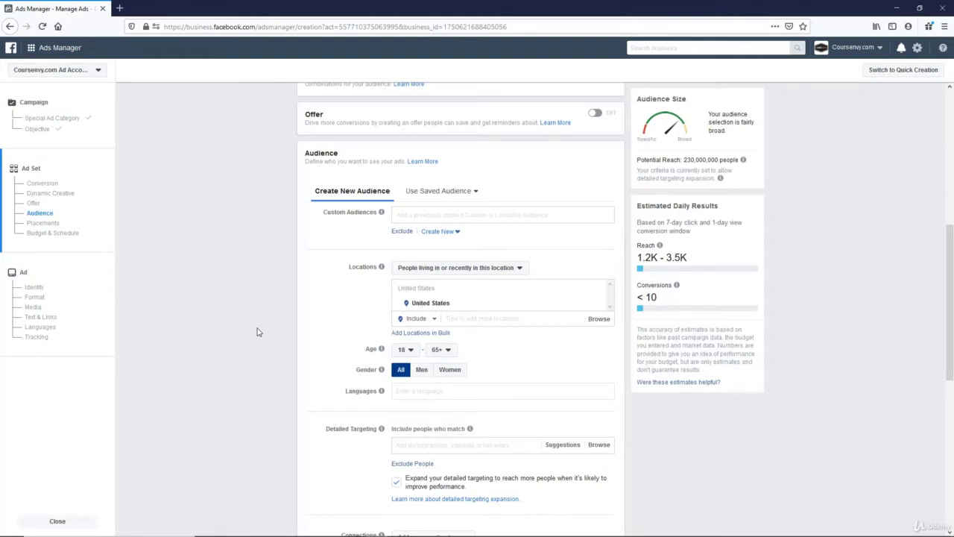
# Add Canada, Australia and United Kingdom to the ad set's target locations
pyautogui.click(470, 318)
pyautogui.write('cana')
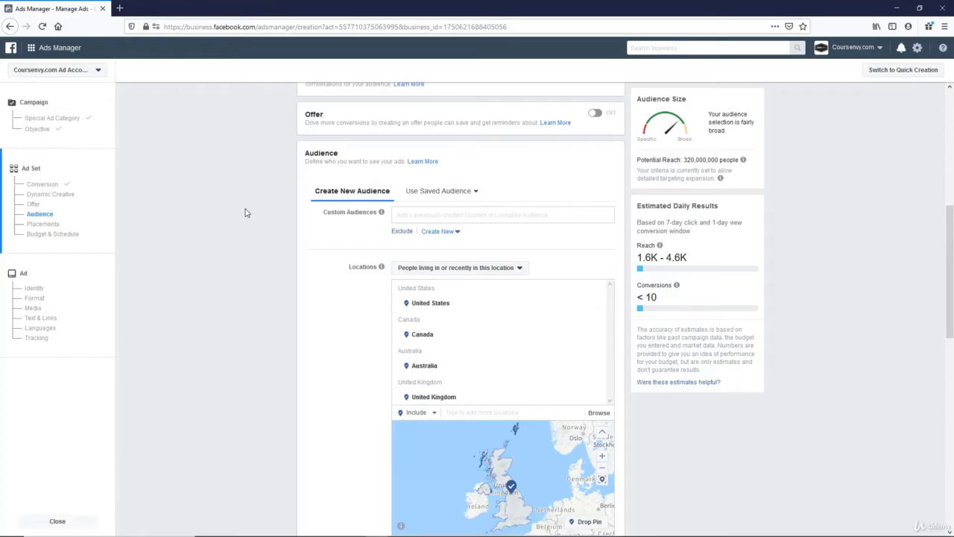
# Switch to Notepad and move Engaged Shoppers from the custom audiences list to the end of the single interests list
pyautogui.hotkey('alt', 'Tab')
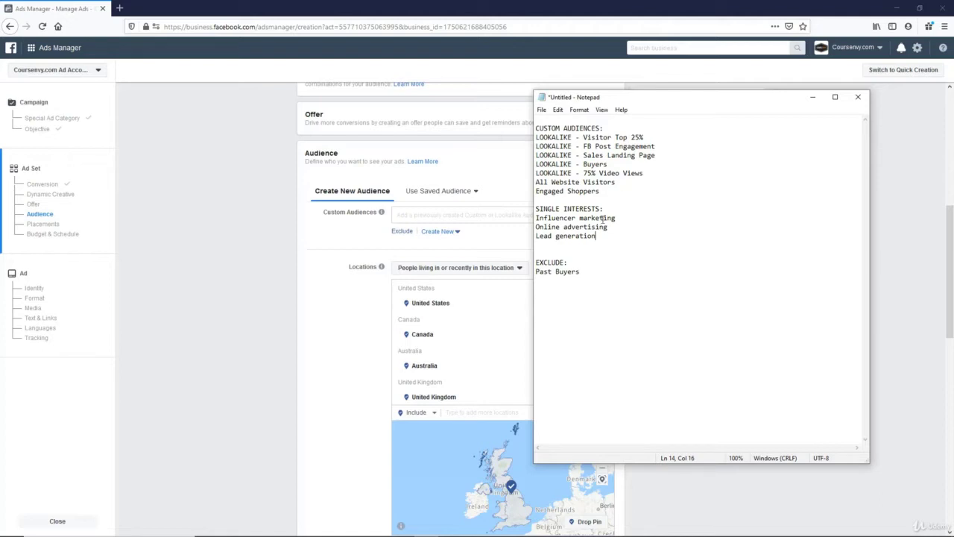
pyautogui.moveTo(600, 191); pyautogui.dragTo(536, 191)
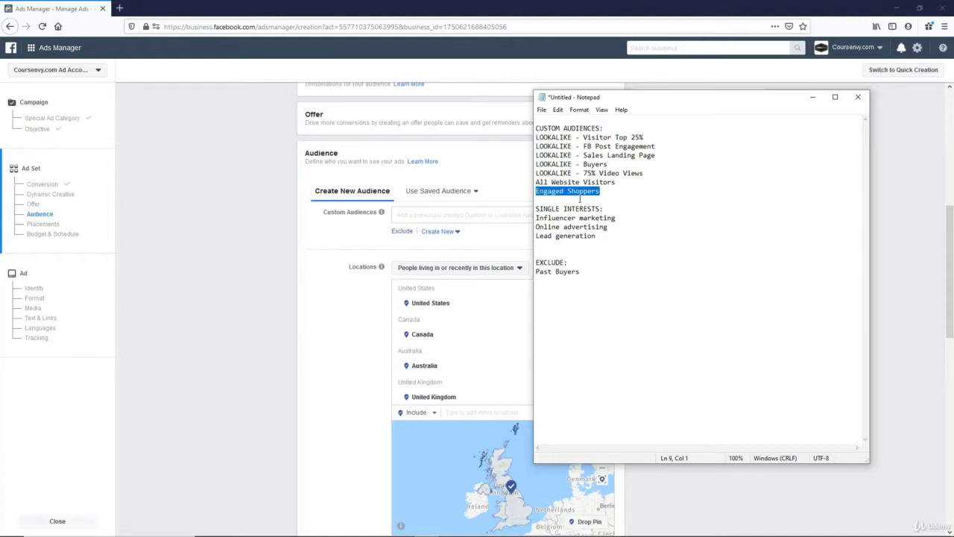
pyautogui.hotkey('ctrl', 'x')
pyautogui.click(604, 236)
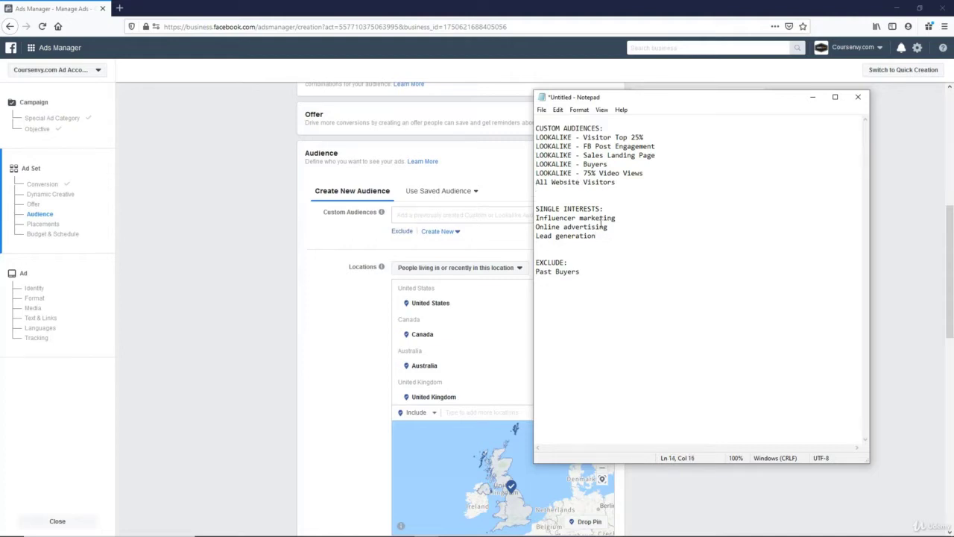
pyautogui.press('Return')
pyautogui.hotkey('ctrl', 'v')
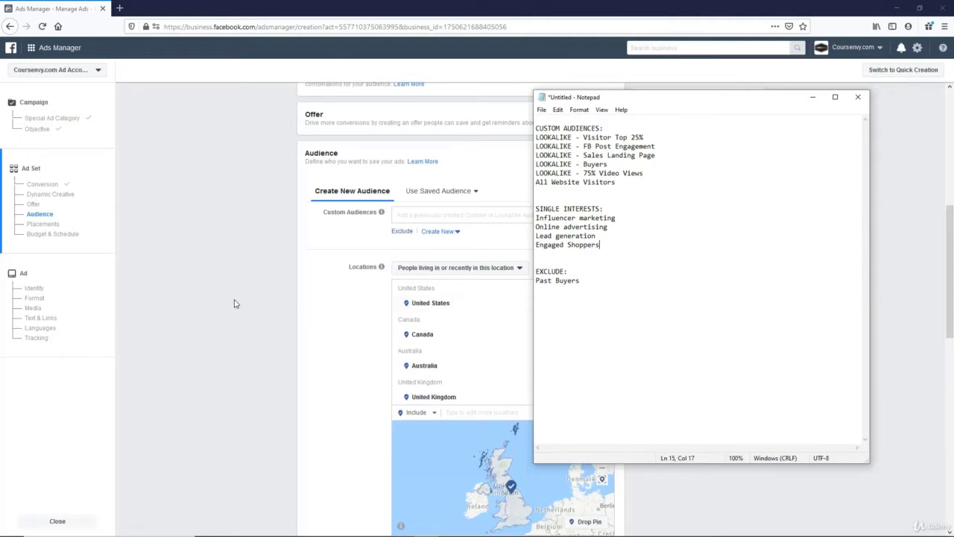
pyautogui.click(584, 246)
pyautogui.doubleClick(583, 246)
# Switch back to Ads Manager and exclude the custom audience "modMBA purchased - 90 days" from the ad set
pyautogui.hotkey('alt', 'Tab')
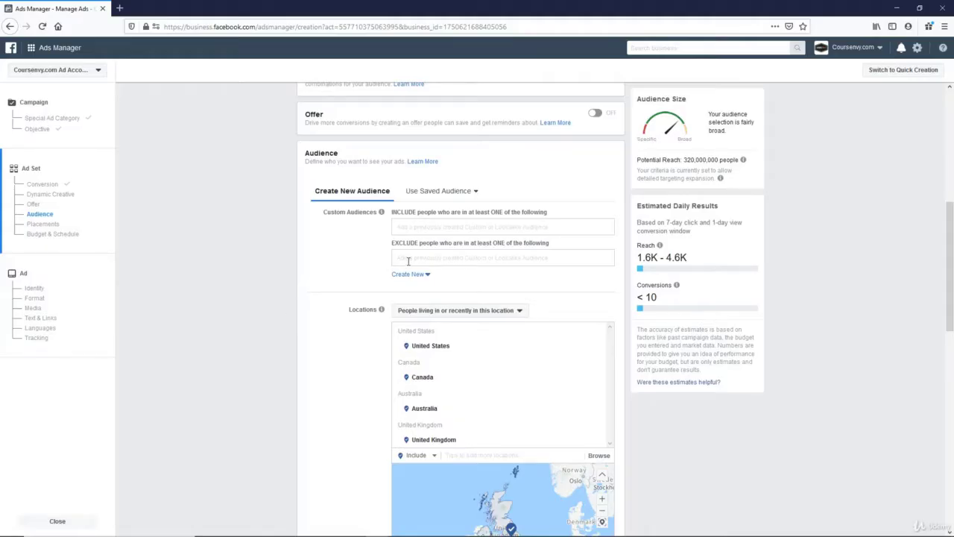
pyautogui.click(416, 260)
pyautogui.write('purch')
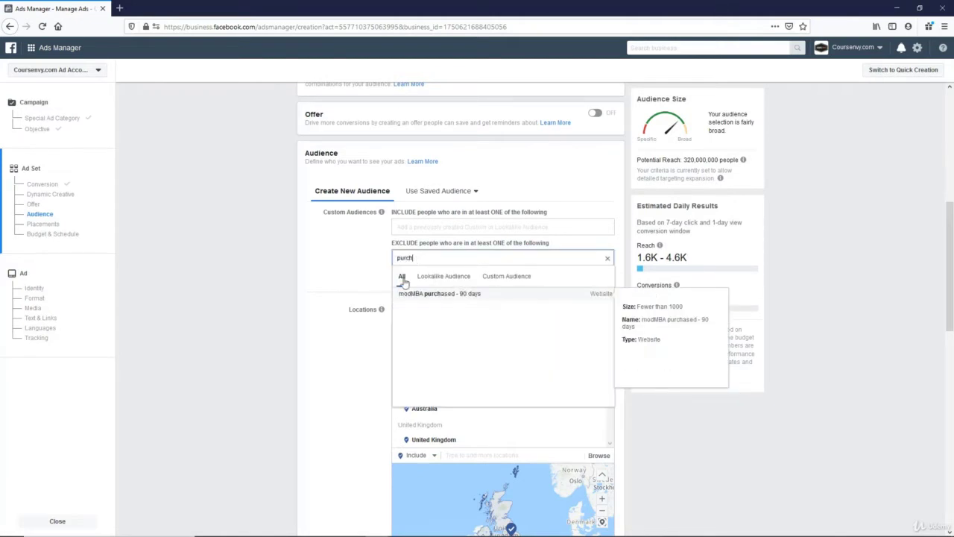
pyautogui.click(445, 298)
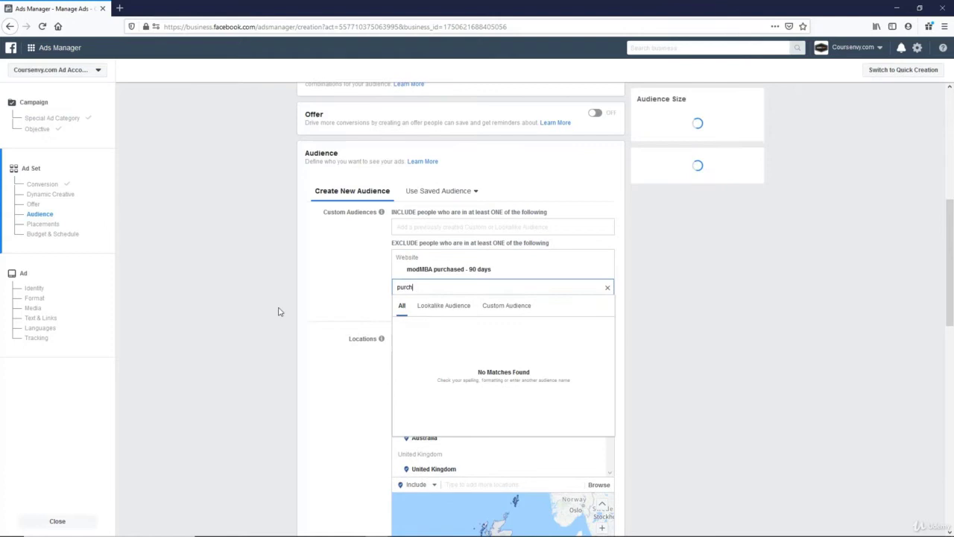
pyautogui.click(266, 330)
# Set the audience language to English (All)
pyautogui.scroll(-5, 304, 330)
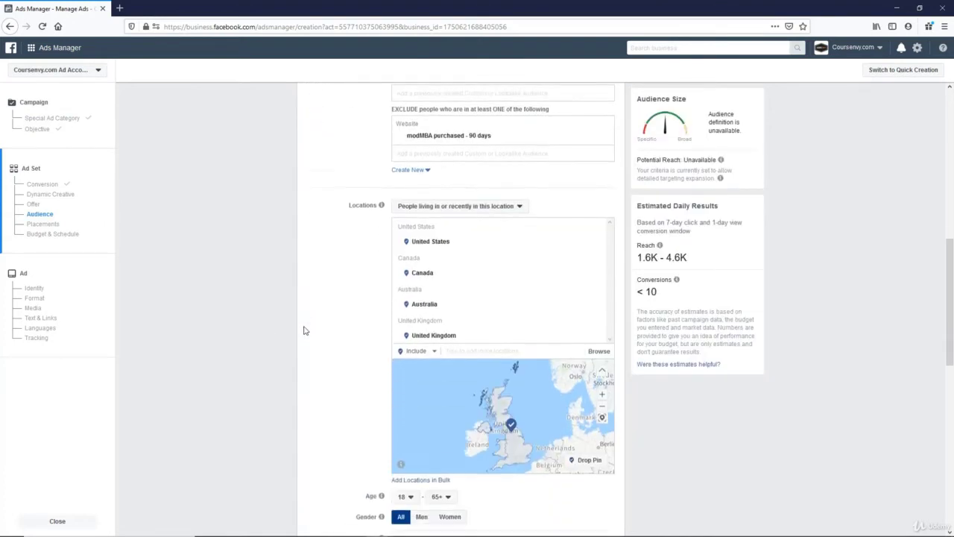
pyautogui.scroll(-1, 298, 313)
pyautogui.moveTo(354, 210)
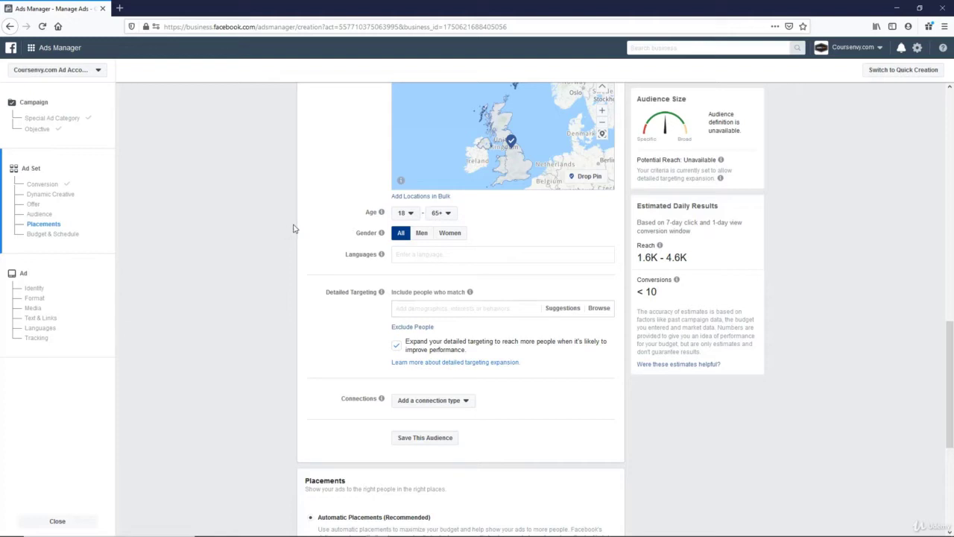
pyautogui.scroll(2, 321, 246)
pyautogui.scroll(-1, 305, 298)
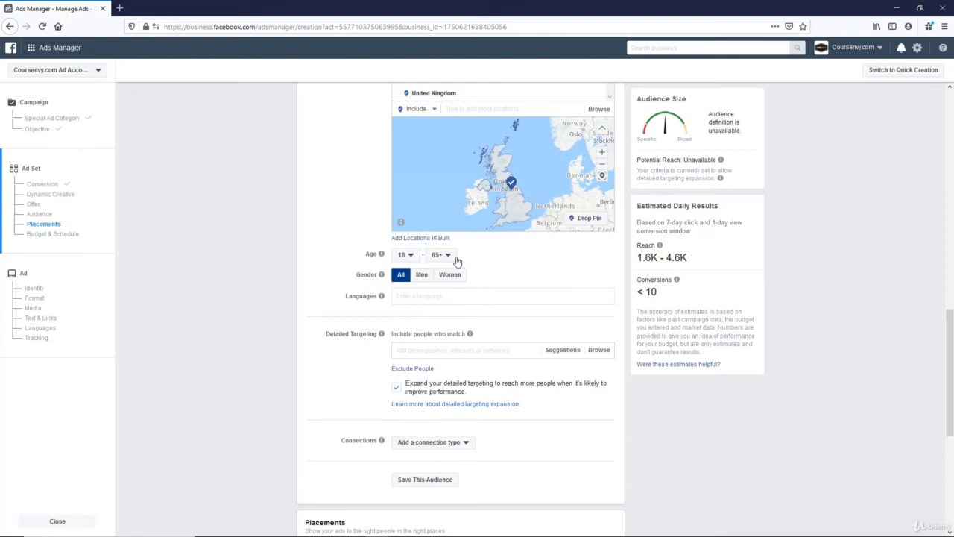
pyautogui.click(411, 296)
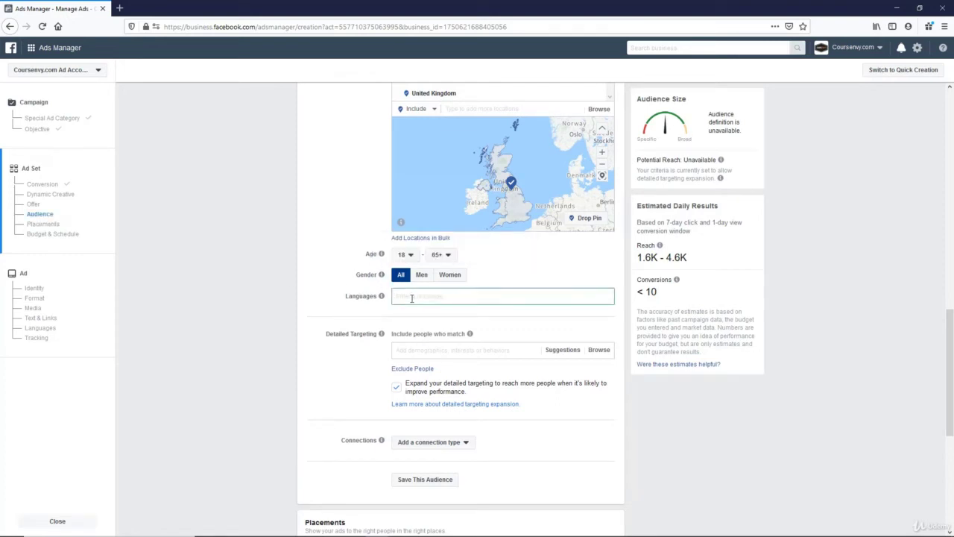
pyautogui.write('englis')
pyautogui.click(421, 313)
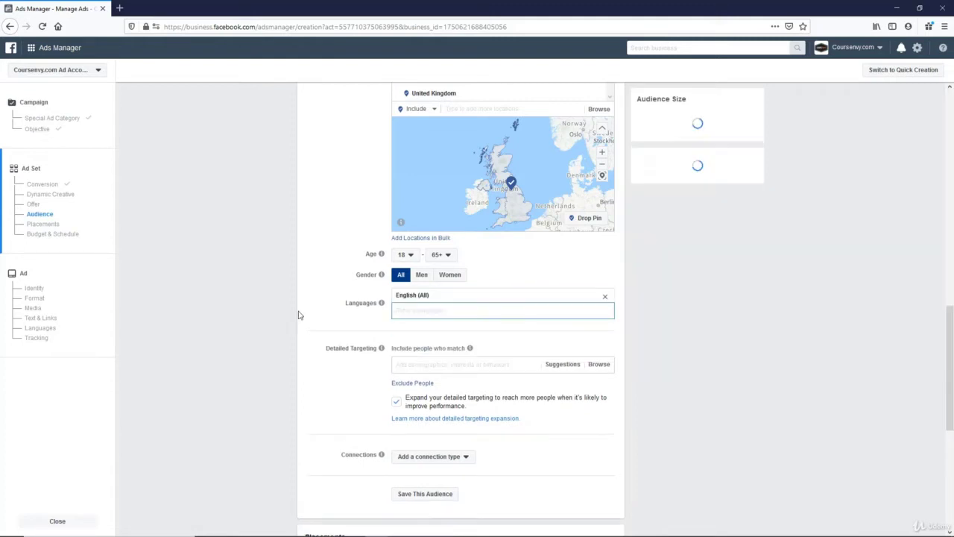
# Turn off detailed targeting expansion and include the Engaged Shoppers purchase behavior in the detailed targeting
pyautogui.click(397, 403)
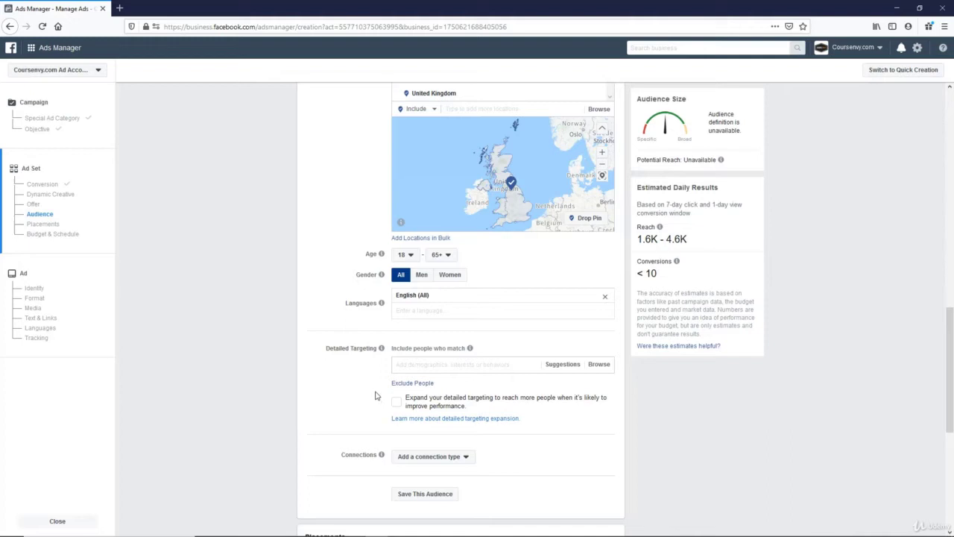
pyautogui.click(419, 365)
pyautogui.hotkey('ctrl', 'v')
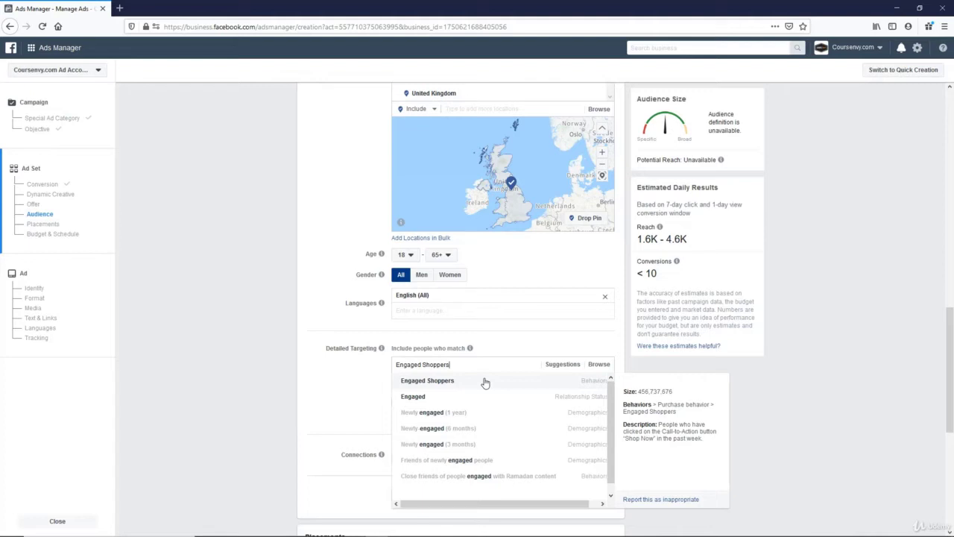
pyautogui.click(522, 379)
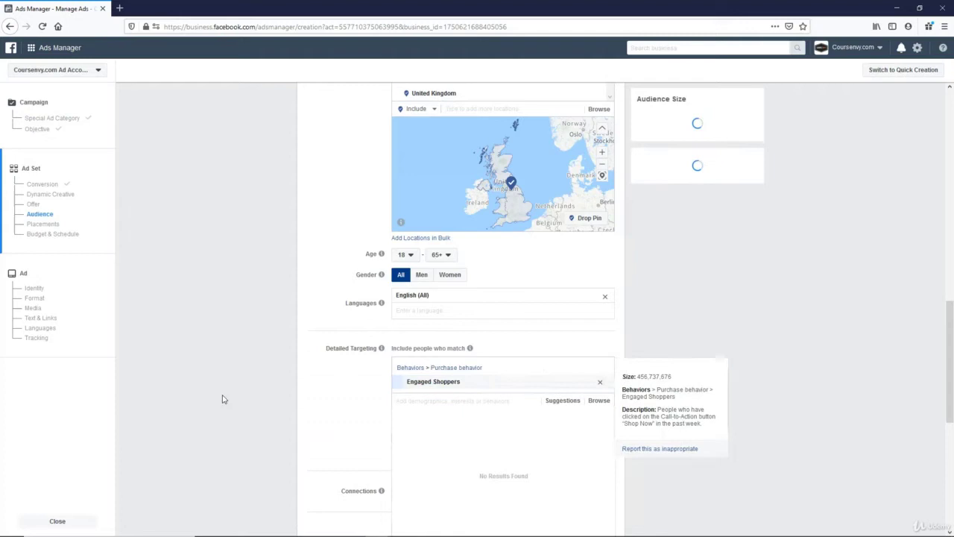
# Keep automatic placements and the continuous schedule, and continue to the ad settings
pyautogui.scroll(-2, 270, 360)
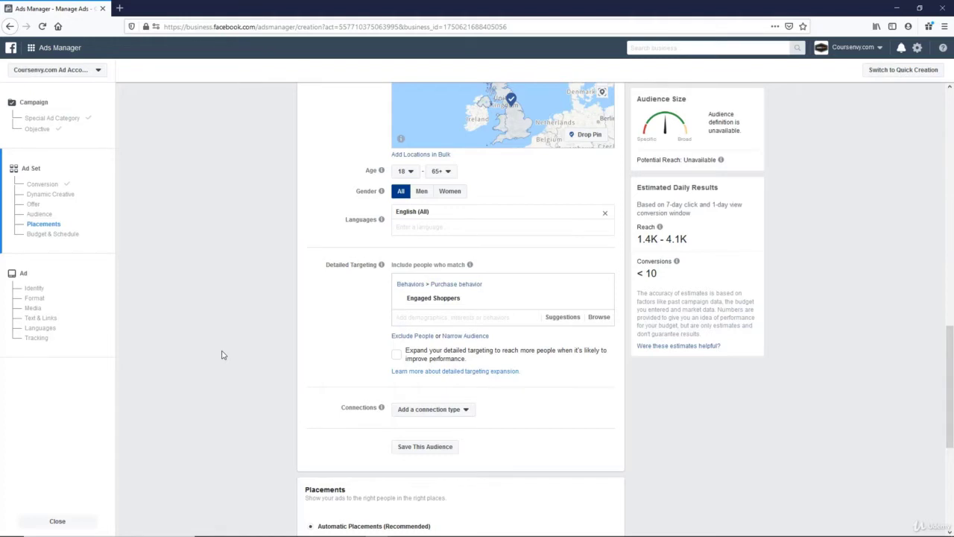
pyautogui.scroll(-5, 222, 355)
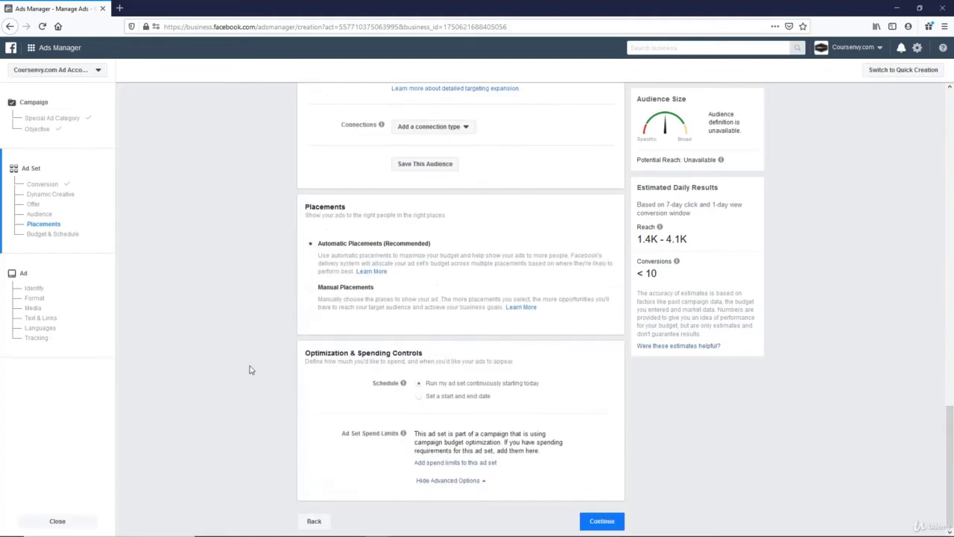
pyautogui.click(602, 520)
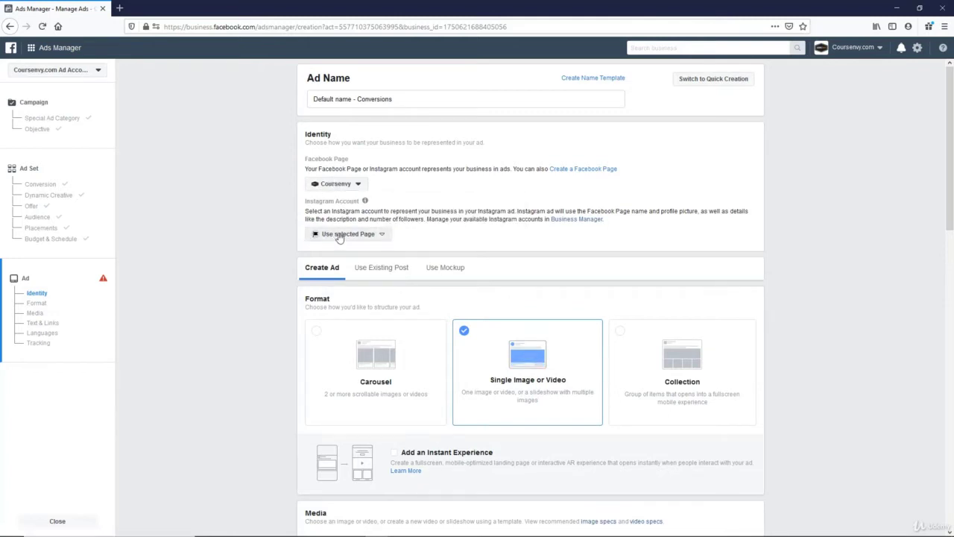
# Choose coursenvy as the Instagram account that represents the ad
pyautogui.click(340, 235)
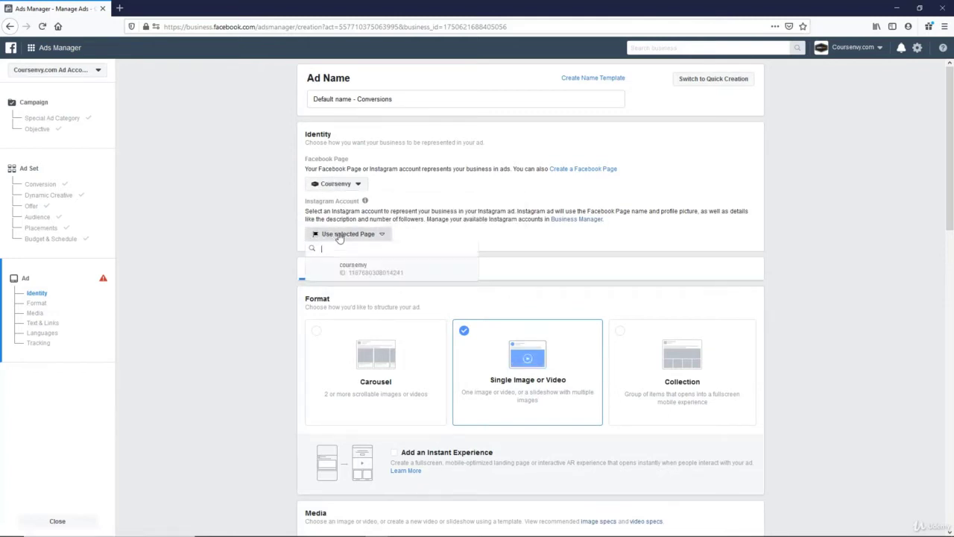
pyautogui.click(341, 271)
# Use the existing Facebook post from Apr 7, 2020 beginning "This is a photo of me as a kid" as the ad creative
pyautogui.scroll(-2, 261, 278)
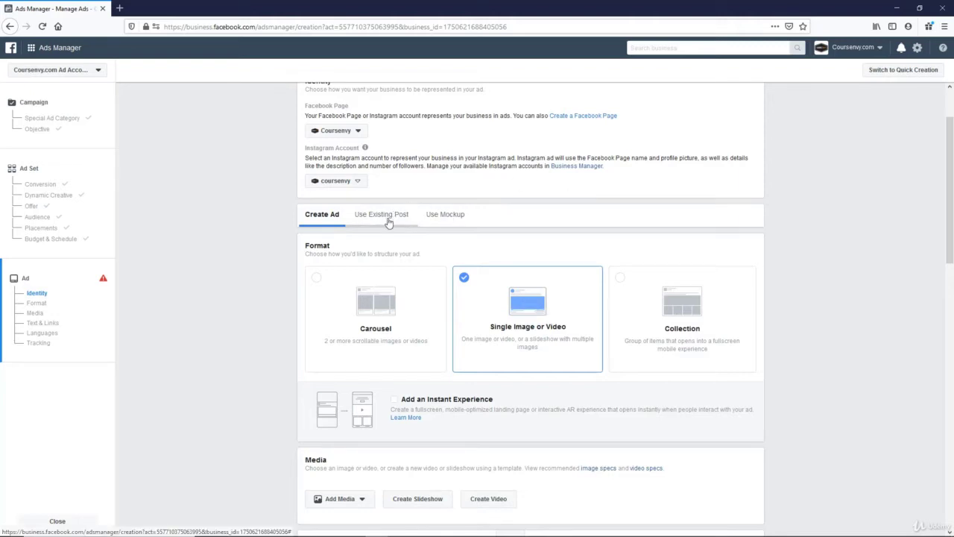
pyautogui.click(387, 222)
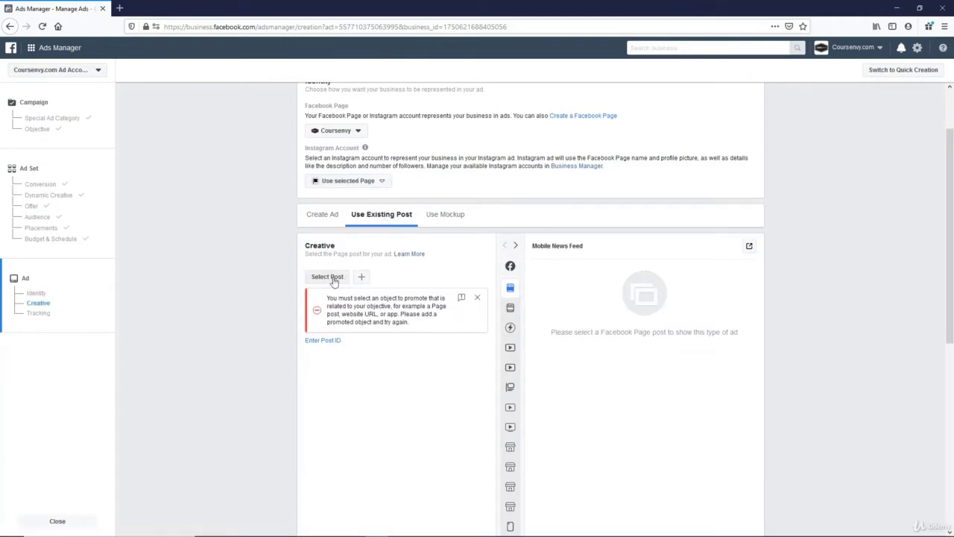
pyautogui.click(335, 278)
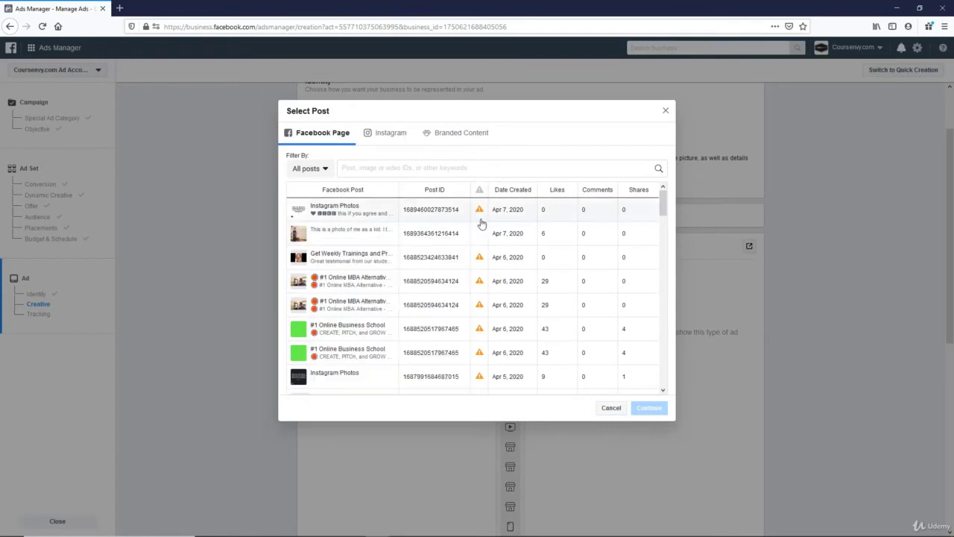
pyautogui.click(373, 237)
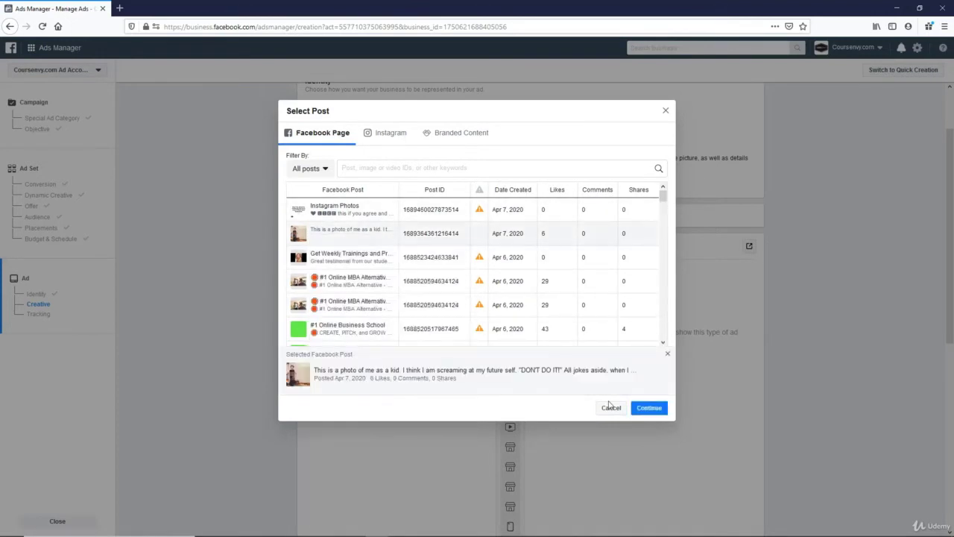
pyautogui.click(650, 408)
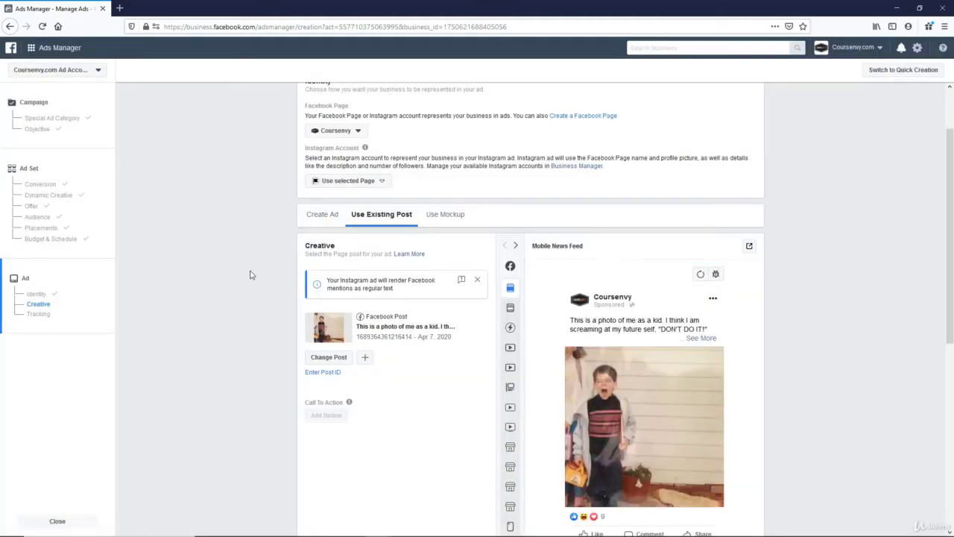
# Review the tracking settings and examine the full post text in the ad's desktop news feed preview
pyautogui.scroll(-3, 250, 275)
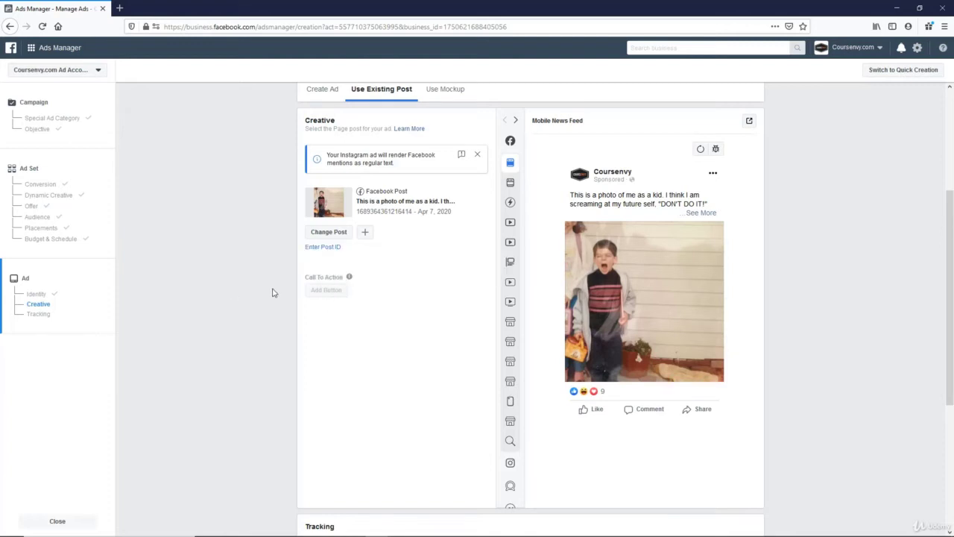
pyautogui.scroll(-2, 392, 180)
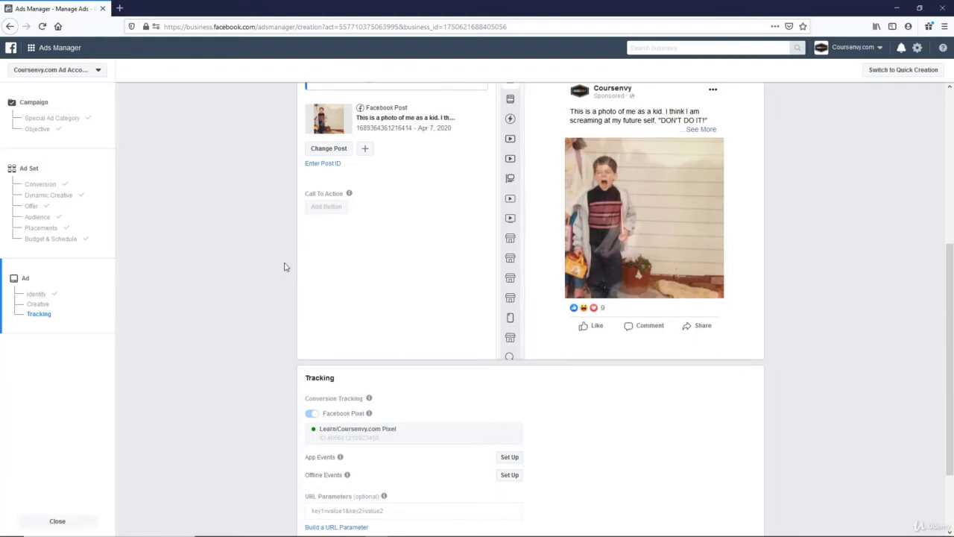
pyautogui.scroll(-1, 283, 190)
pyautogui.scroll(2, 405, 298)
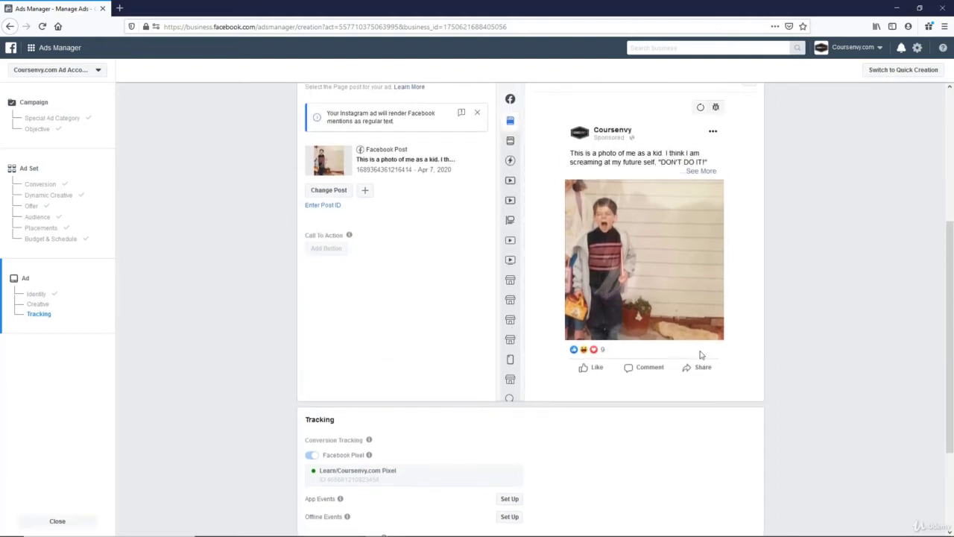
pyautogui.click(518, 146)
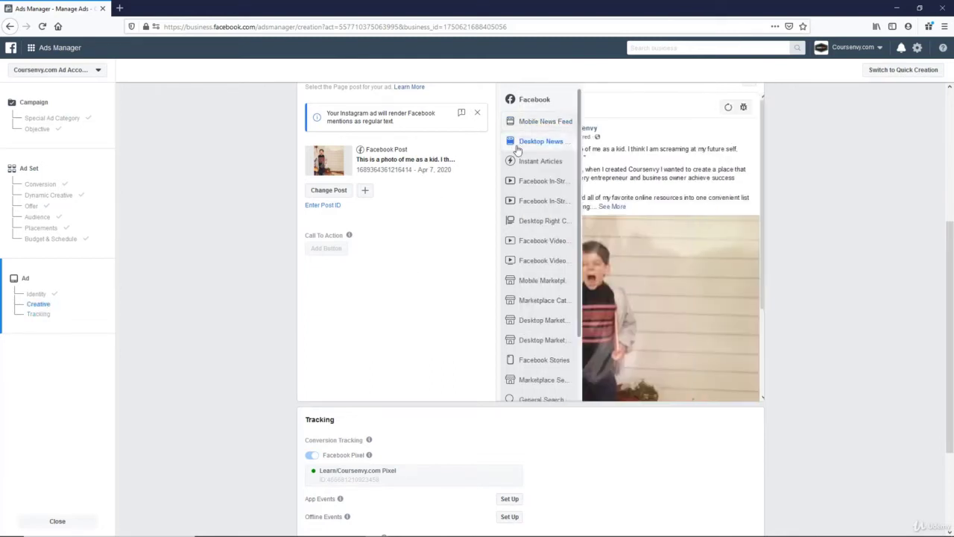
pyautogui.click(604, 208)
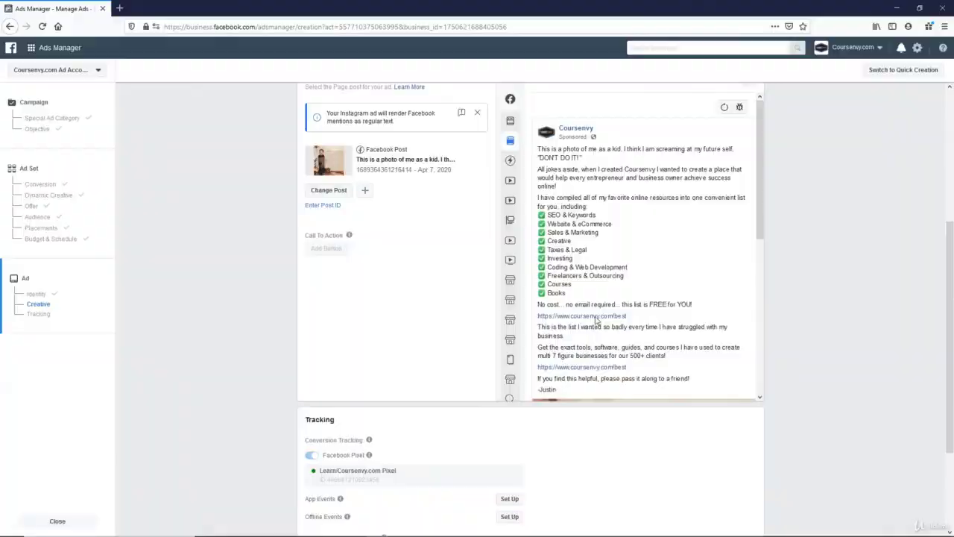
# Confirm the finished ad setup to publish the campaign, its ad set and its ad
pyautogui.scroll(-3, 208, 262)
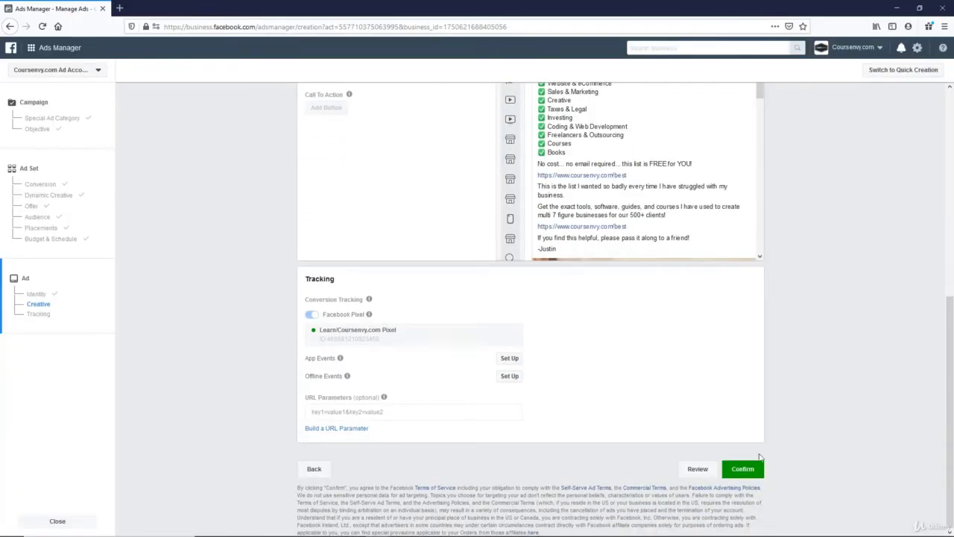
pyautogui.click(747, 471)
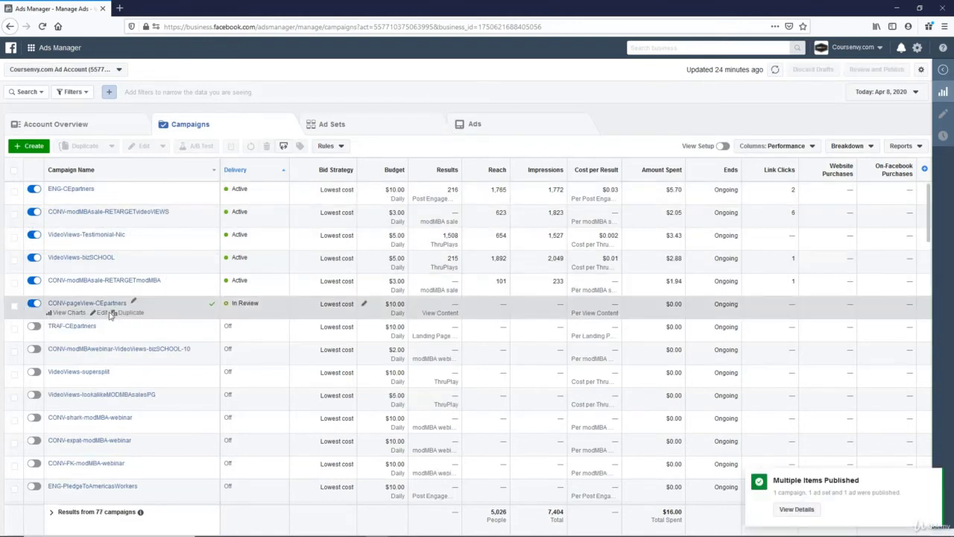
# Duplicate the US - 18+ ad set of the CONV-pageView-CEpartners campaign into the original campaign with 9 copies
pyautogui.click(100, 313)
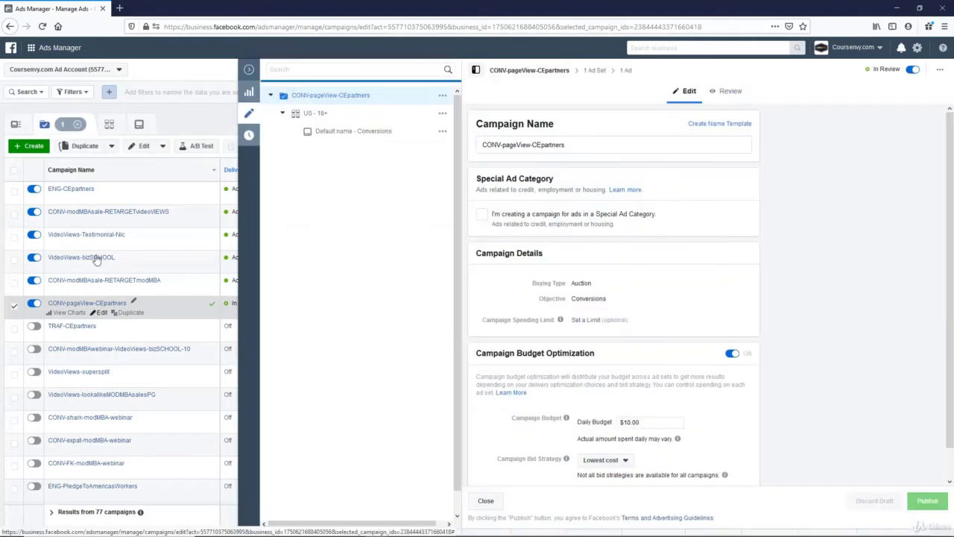
pyautogui.click(314, 116)
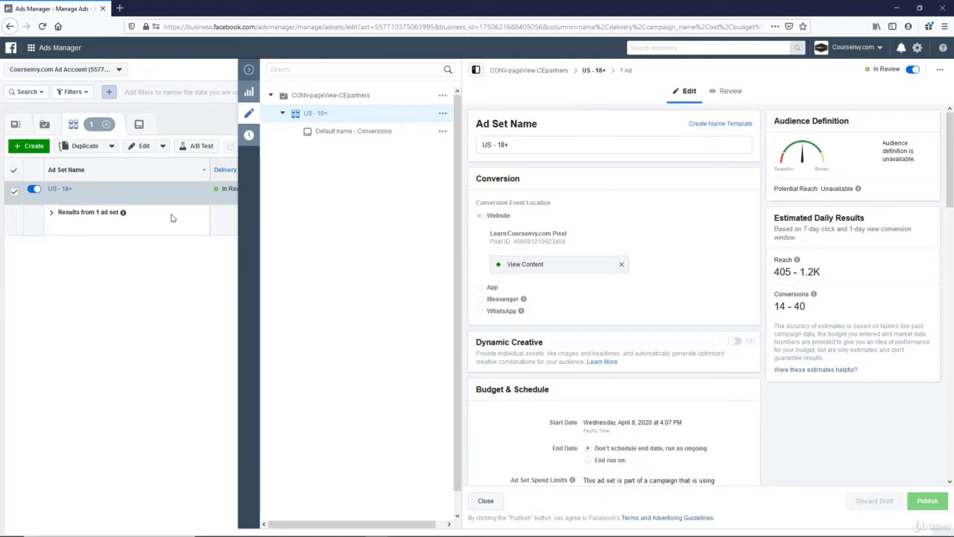
pyautogui.click(249, 69)
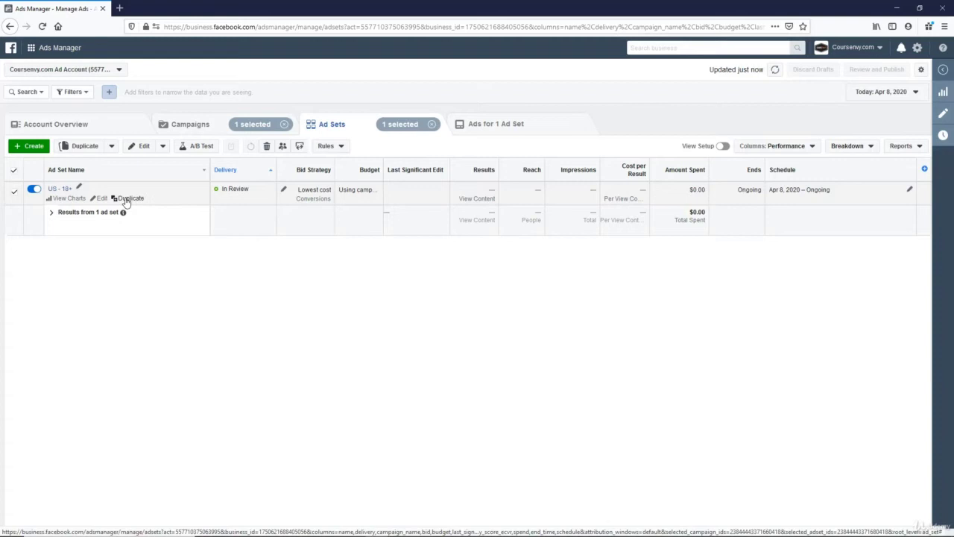
pyautogui.click(126, 198)
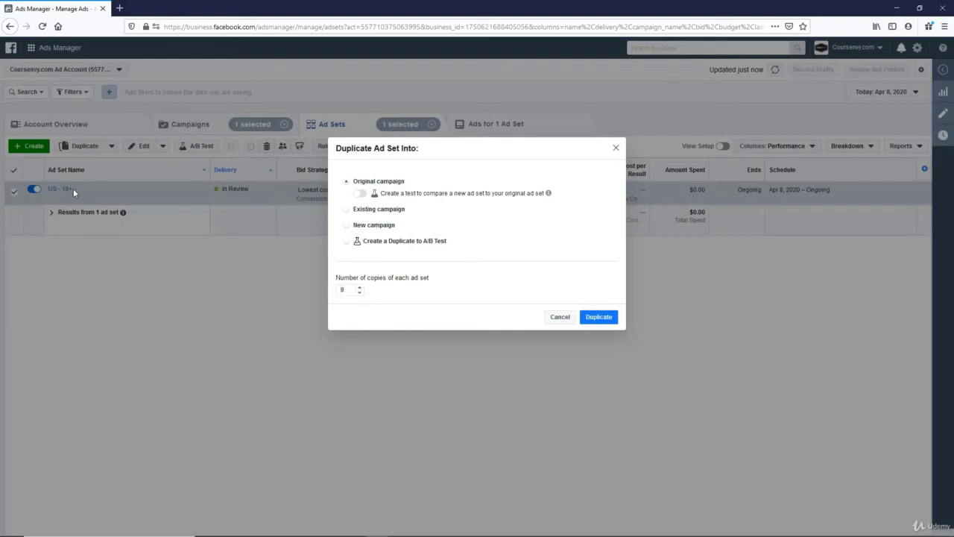
pyautogui.click(605, 317)
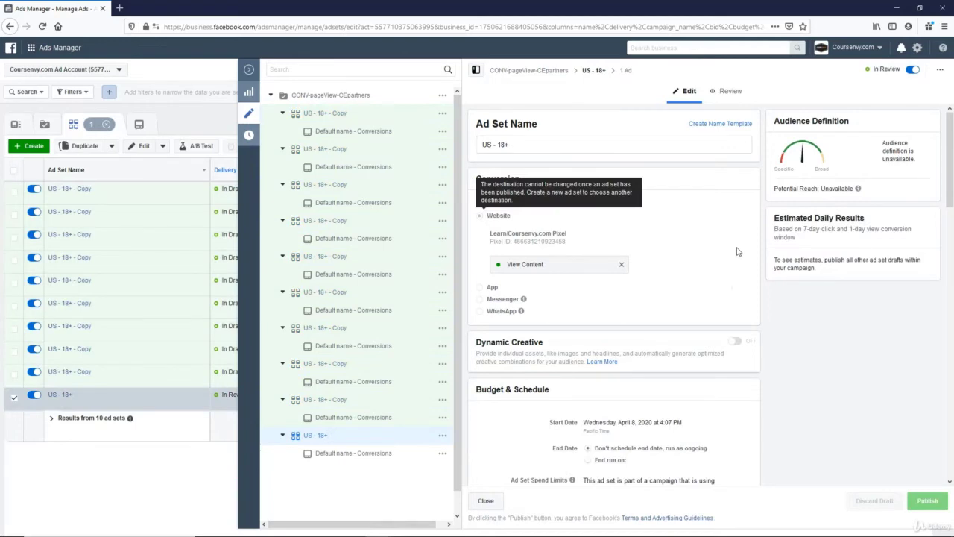
# Rename the original ad set as "US - 18+ Engaged Shoppers", copying the interest name from its detailed targeting
pyautogui.scroll(-5, 655, 336)
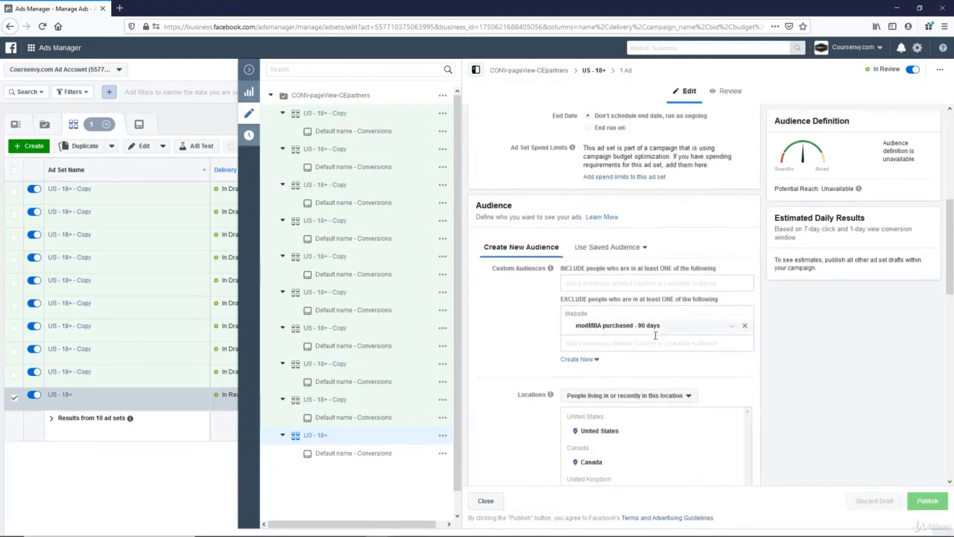
pyautogui.scroll(-5, 656, 335)
pyautogui.scroll(3, 518, 360)
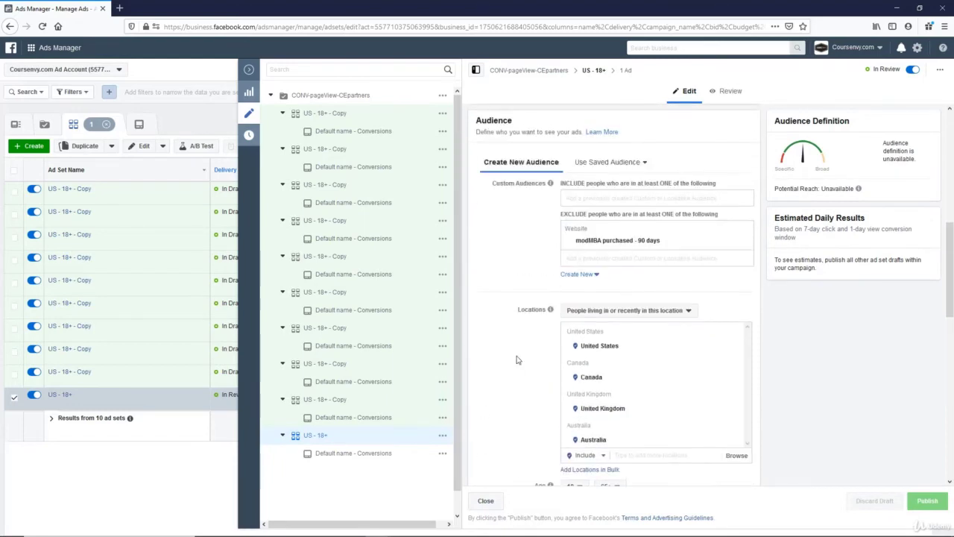
pyautogui.scroll(-2, 518, 358)
pyautogui.scroll(3, 529, 335)
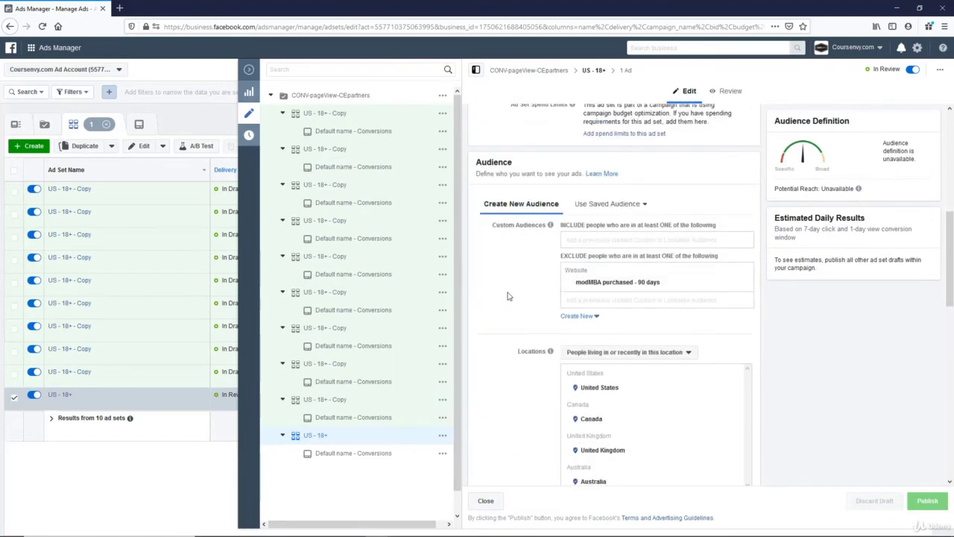
pyautogui.scroll(-5, 496, 347)
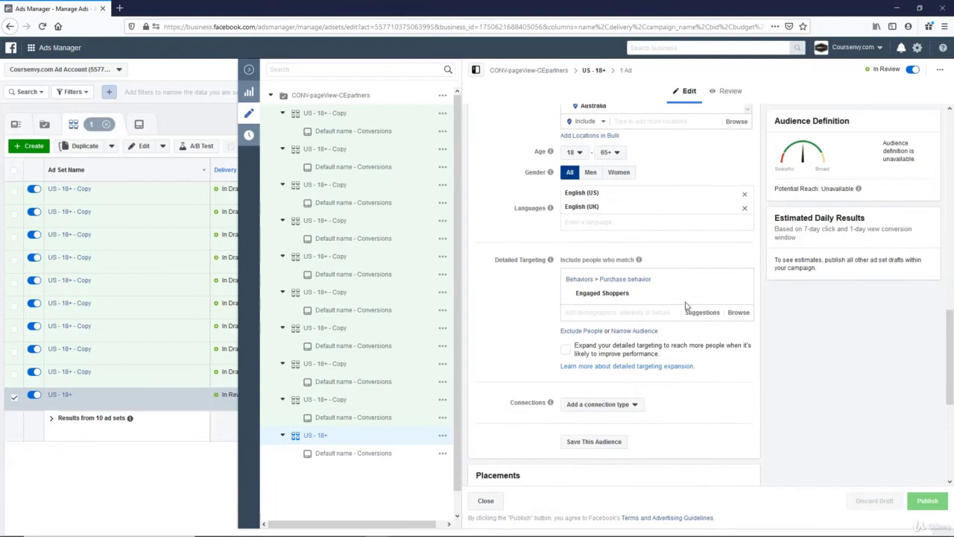
pyautogui.moveTo(652, 299); pyautogui.dragTo(574, 296)
pyautogui.scroll(3, 690, 421)
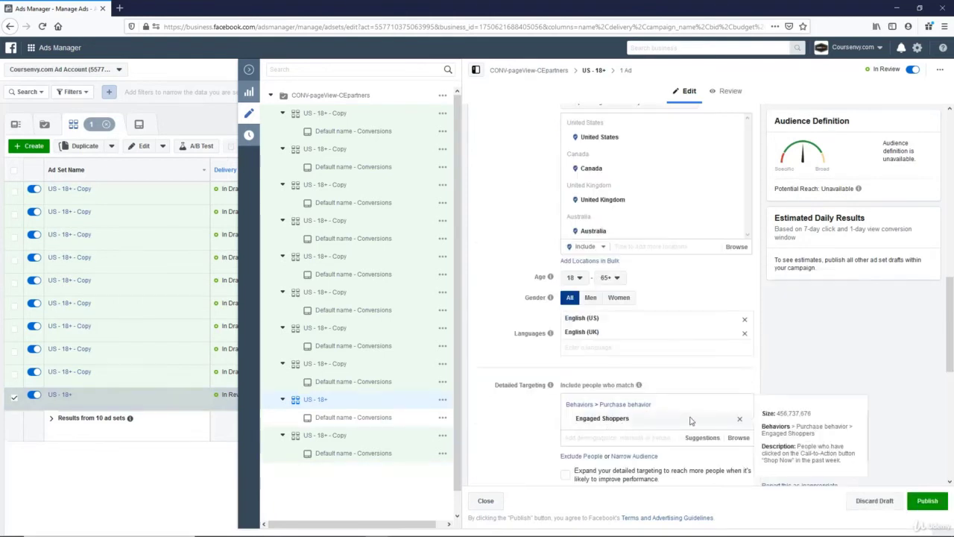
pyautogui.moveTo(666, 419); pyautogui.dragTo(579, 422)
pyautogui.hotkey('ctrl', 'c')
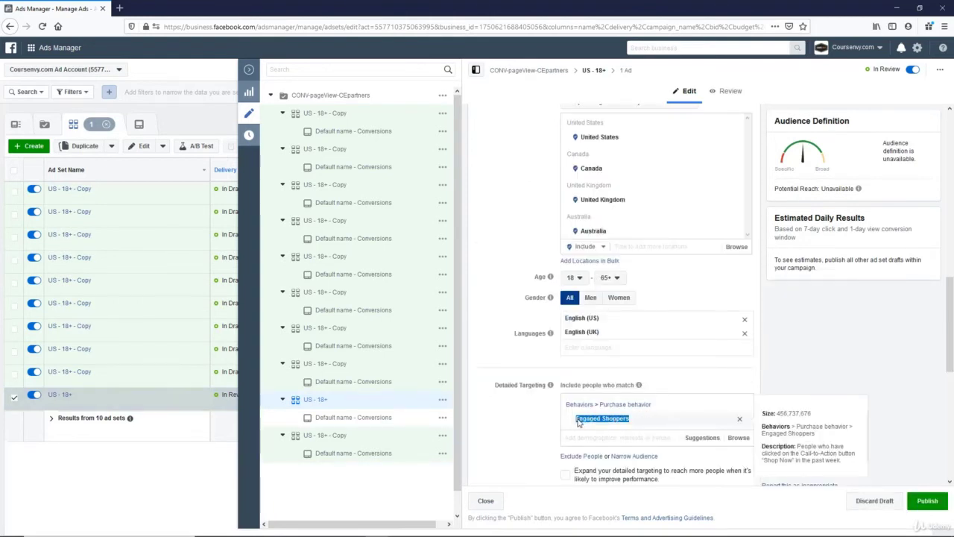
pyautogui.scroll(10, 499, 396)
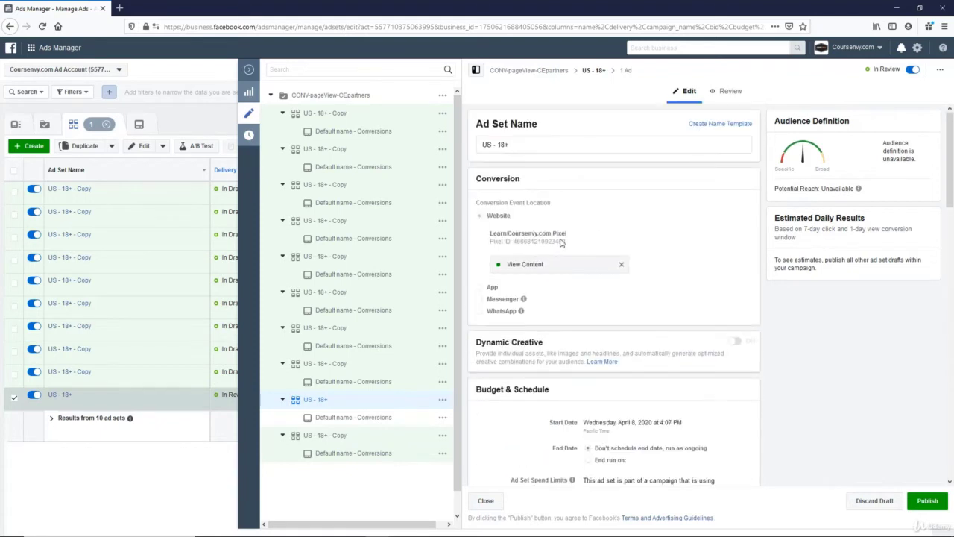
pyautogui.click(550, 149)
pyautogui.hotkey('ctrl', 'v')
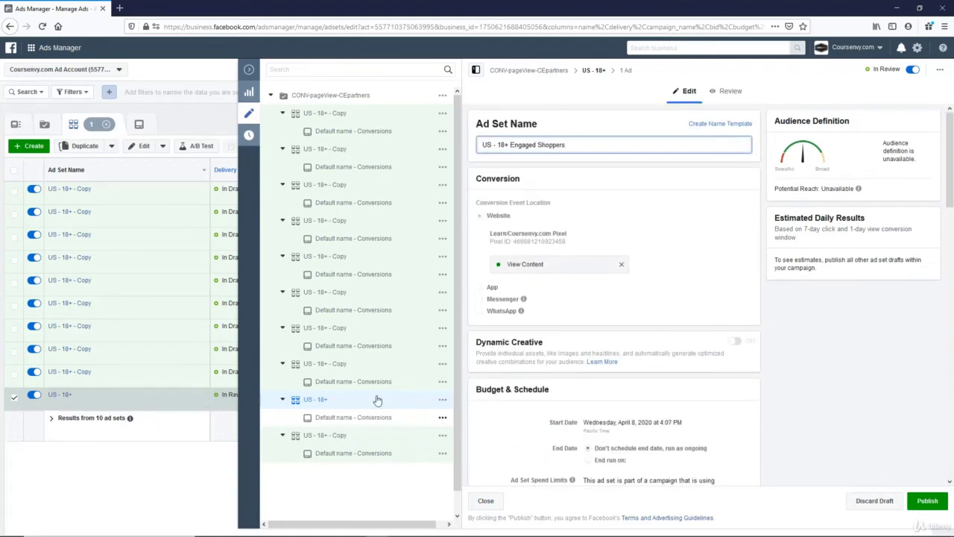
pyautogui.click(373, 475)
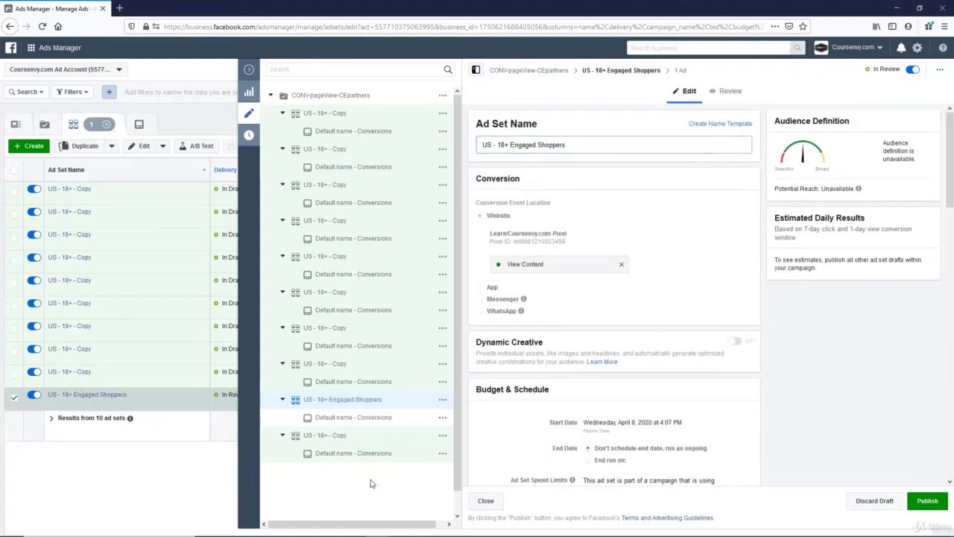
# Check the planned audiences in the Notepad list and remove Engaged Shoppers from the detailed targeting of the first ad set copy
pyautogui.click(328, 438)
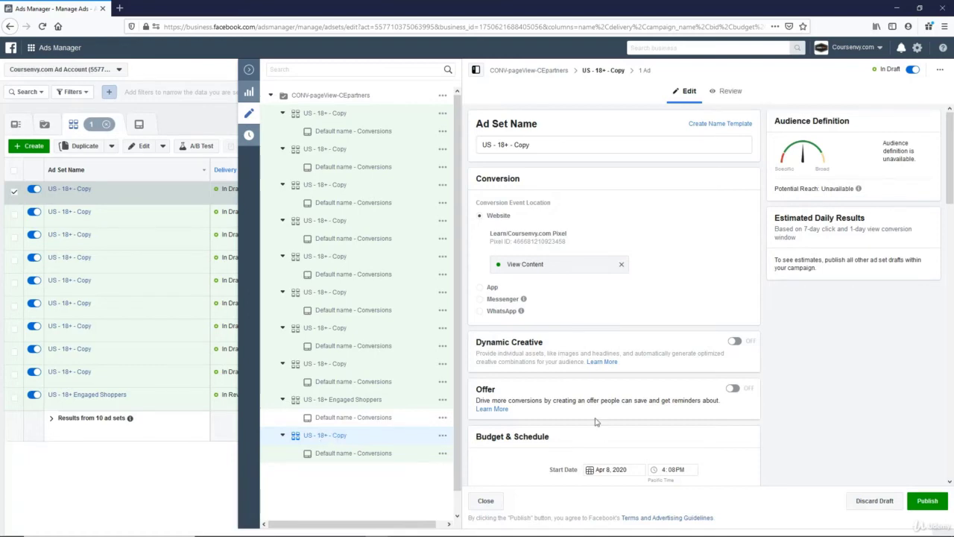
pyautogui.hotkey('alt', 'Tab')
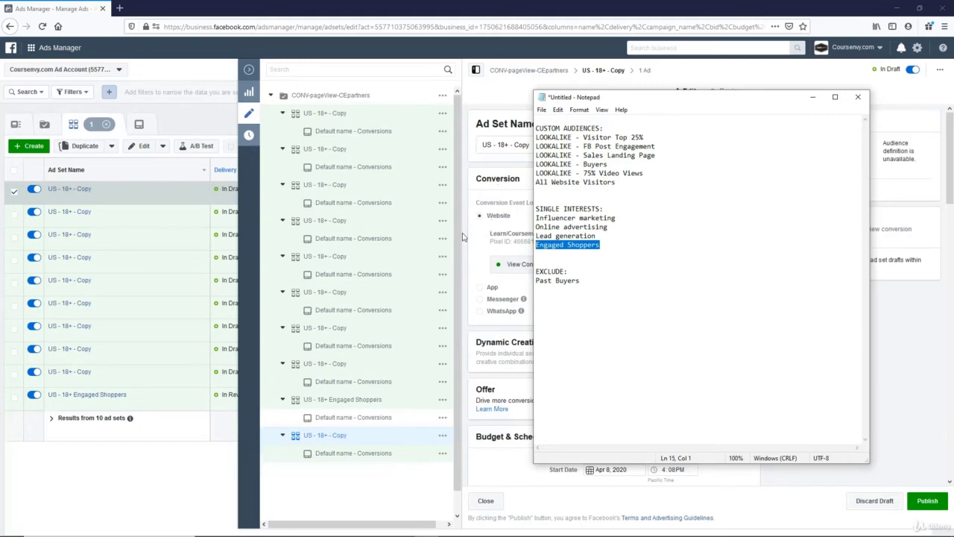
pyautogui.click(488, 173)
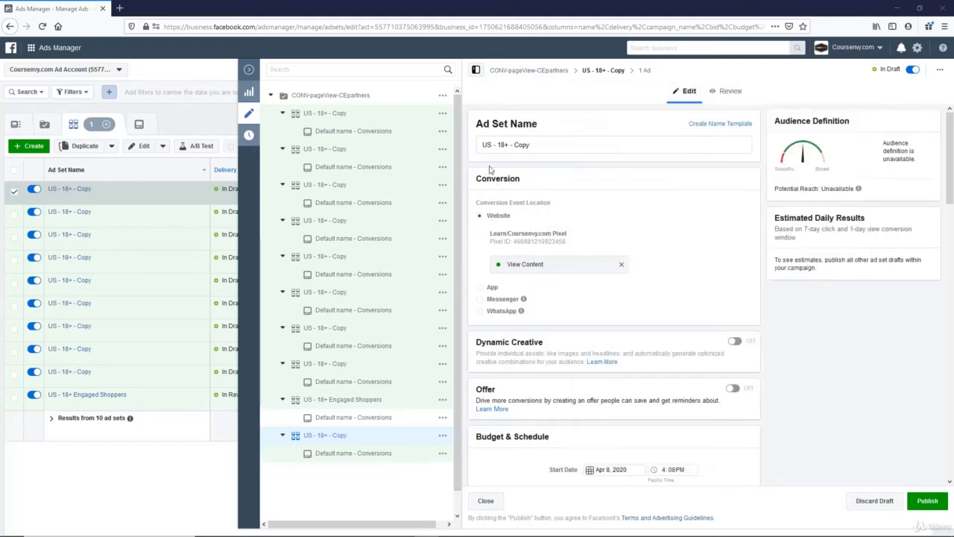
pyautogui.scroll(-5, 656, 336)
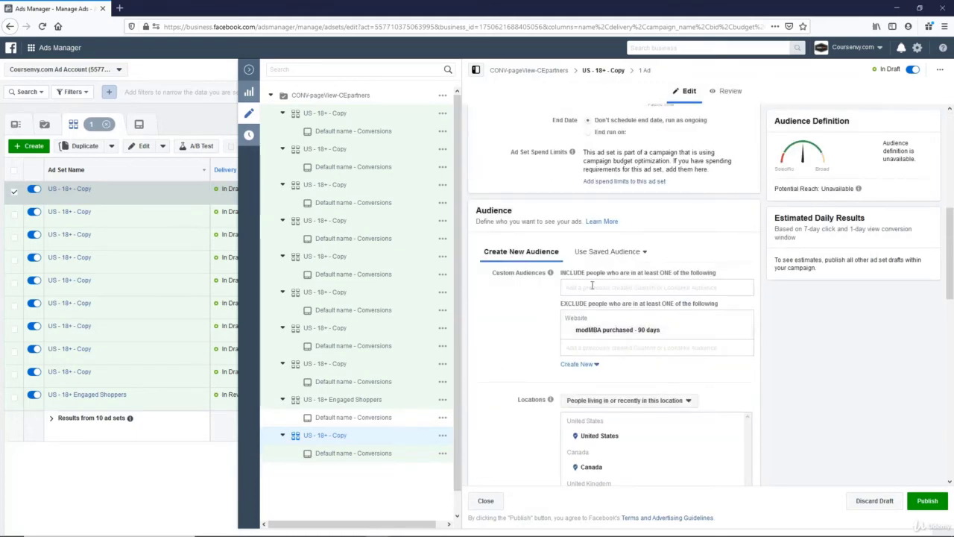
pyautogui.scroll(-6, 541, 379)
pyautogui.moveTo(716, 267)
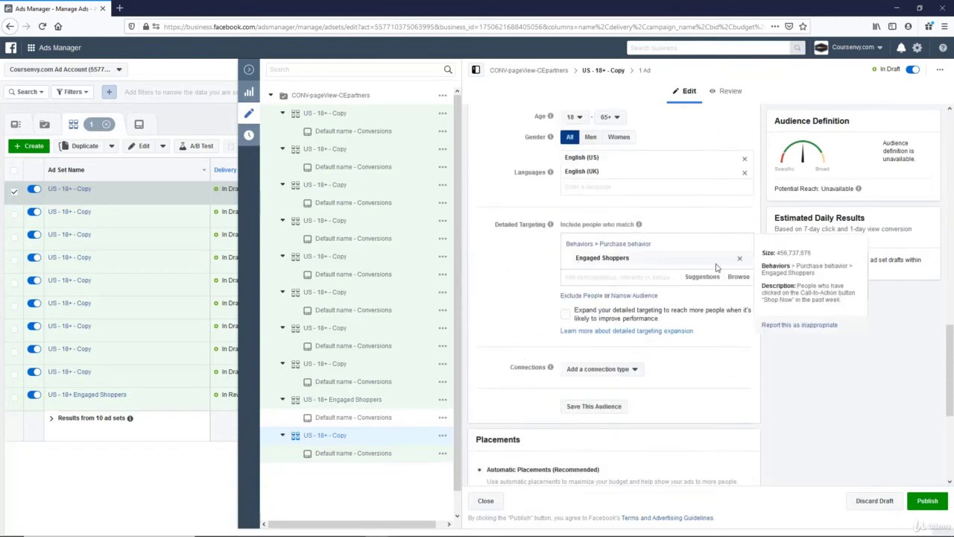
pyautogui.click(739, 258)
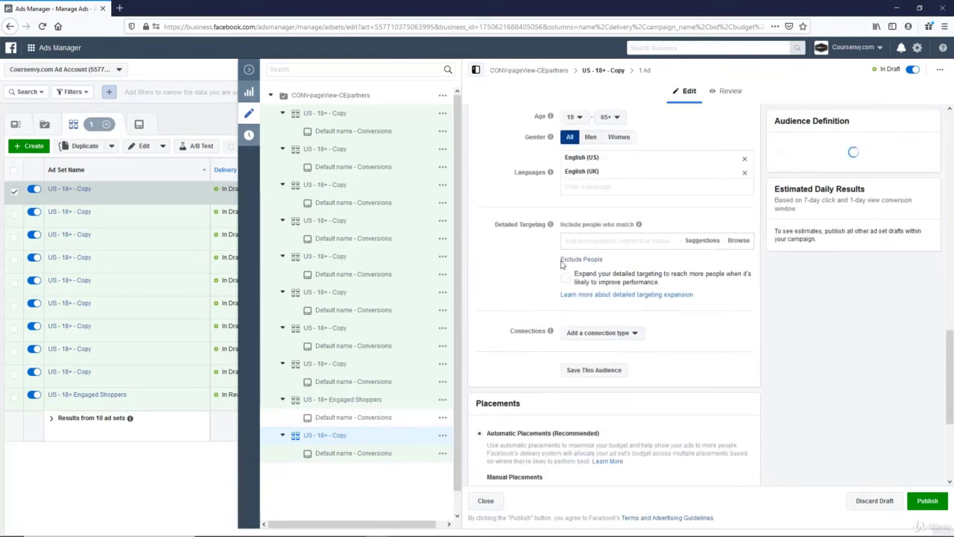
# Include the custom audience "Lookalike (US, 1%) - modMBA webinar views 75%" in the first ad set copy
pyautogui.scroll(6, 562, 265)
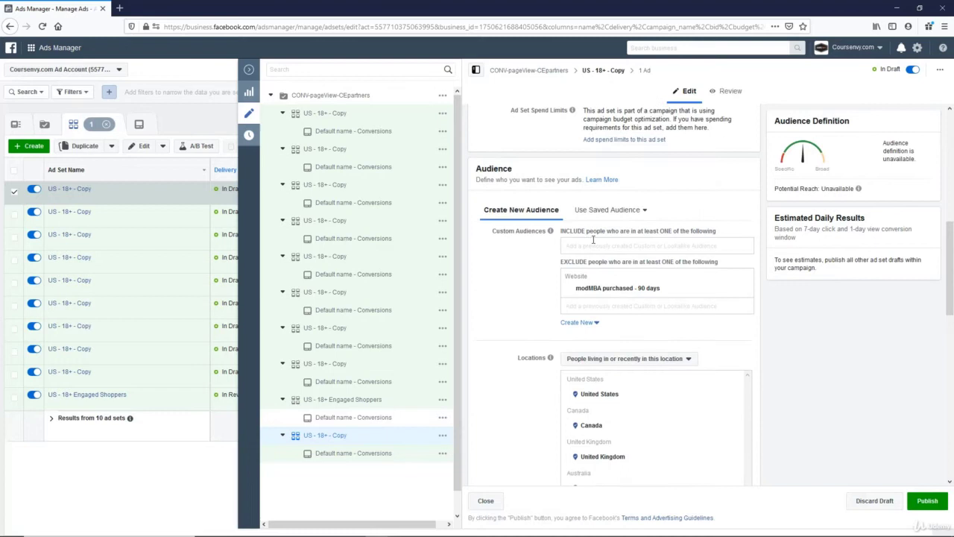
pyautogui.click(589, 245)
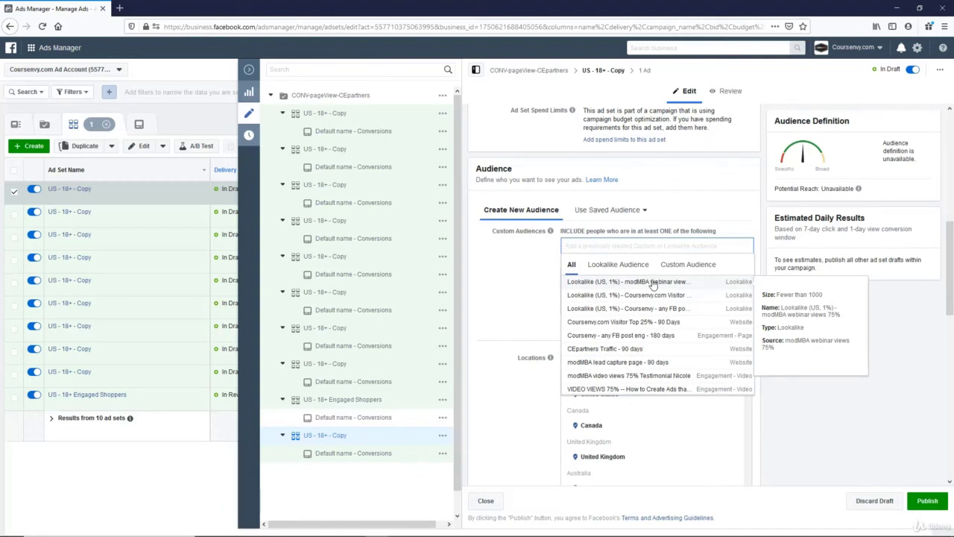
pyautogui.click(653, 283)
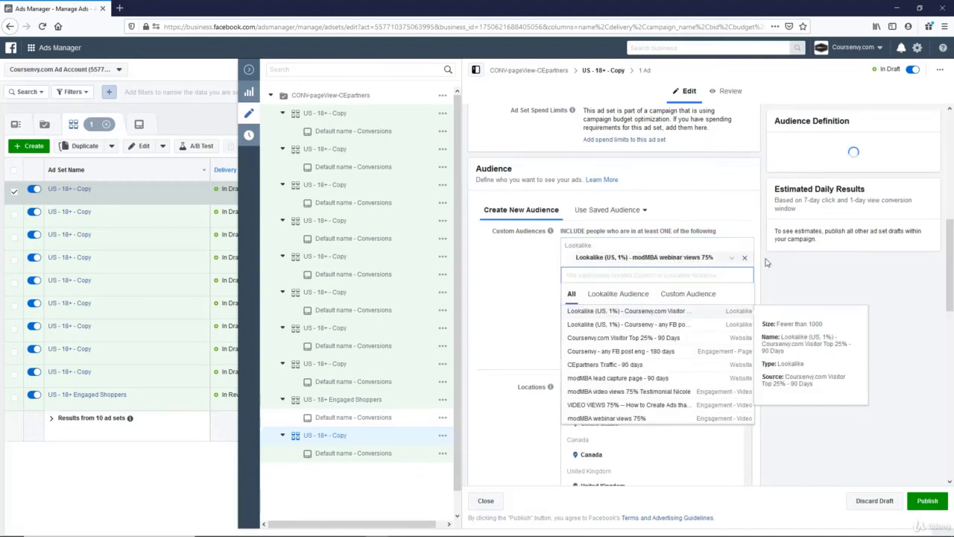
# Rename the ad set copy as "US - 18+ - Lookalike (US, 1%) - modMBA webinar views 75%" and recheck its audience settings
pyautogui.moveTo(714, 259); pyautogui.dragTo(583, 260)
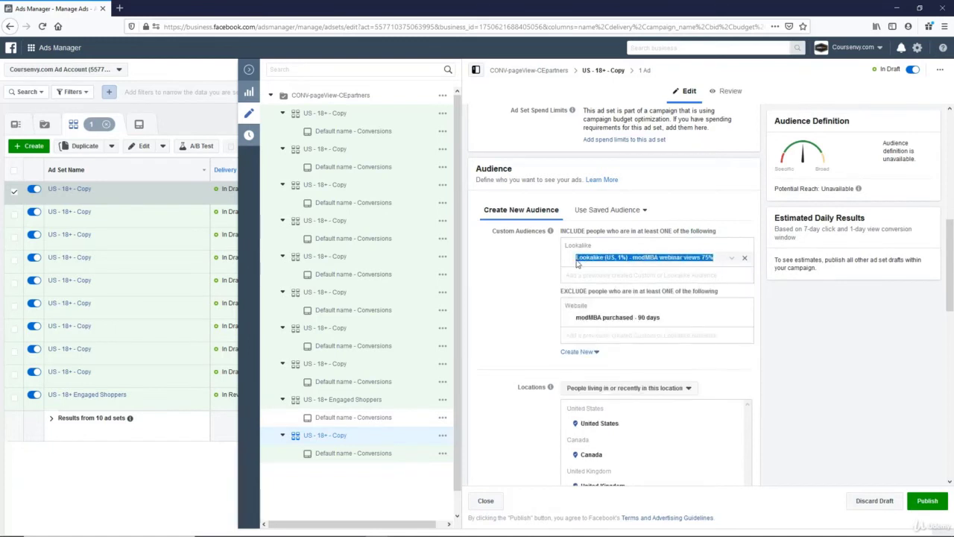
pyautogui.scroll(10, 506, 326)
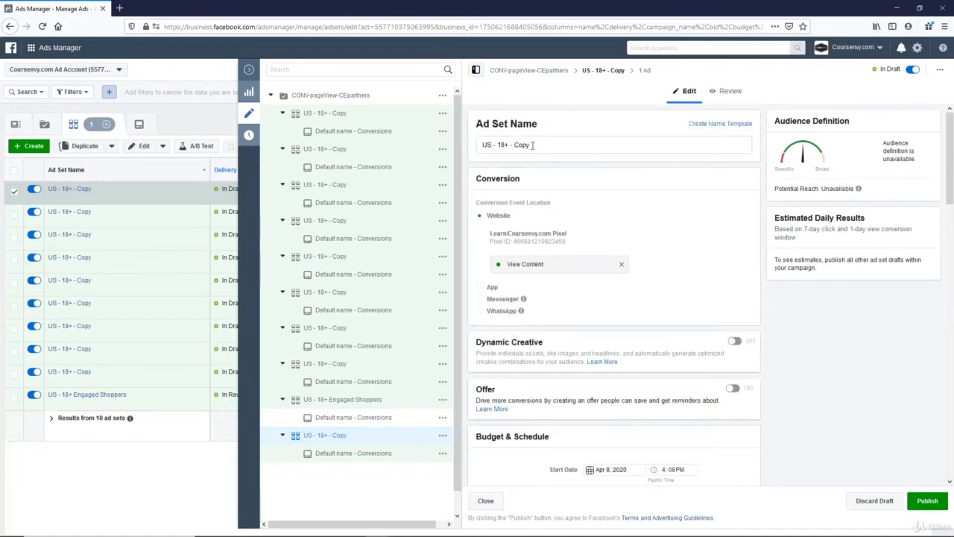
pyautogui.doubleClick(522, 146)
pyautogui.hotkey('ctrl', 'v')
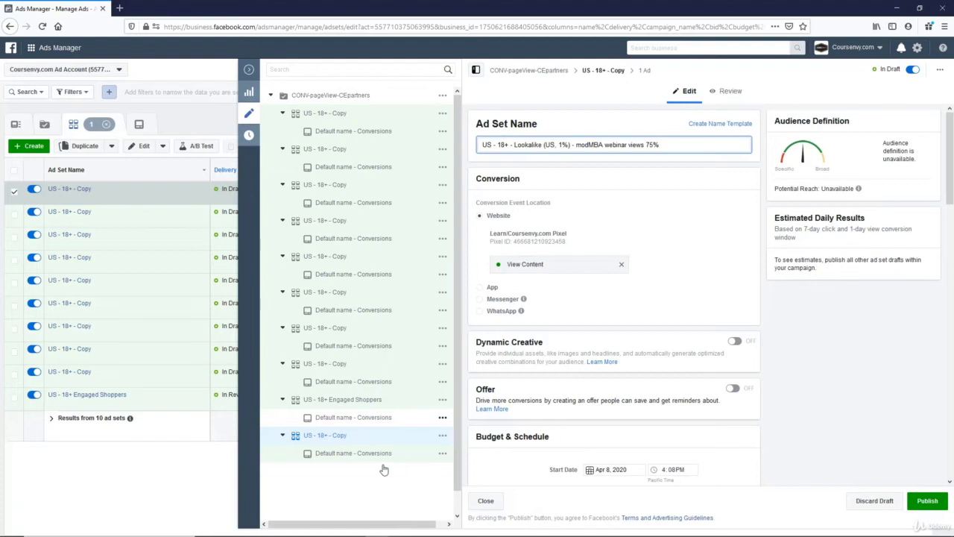
pyautogui.scroll(-8, 615, 249)
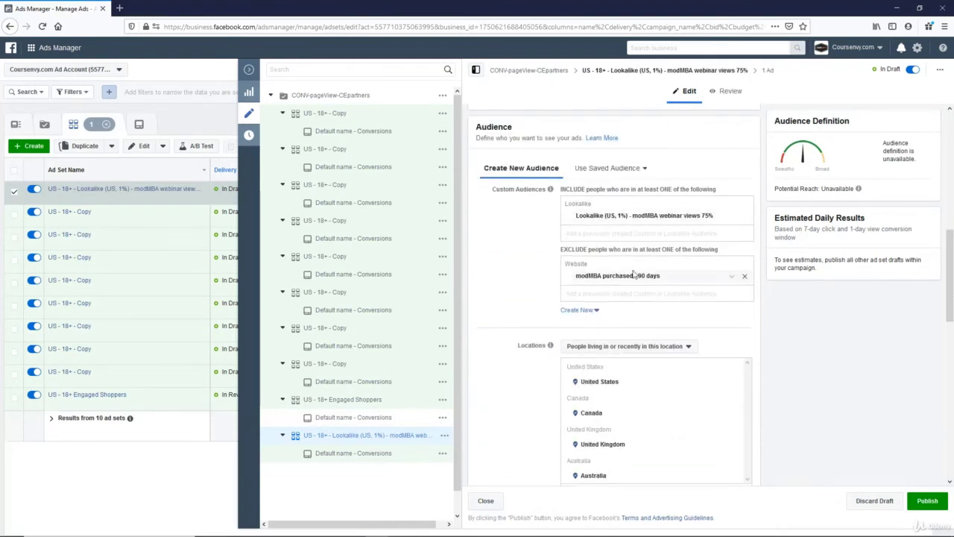
pyautogui.scroll(-3, 551, 310)
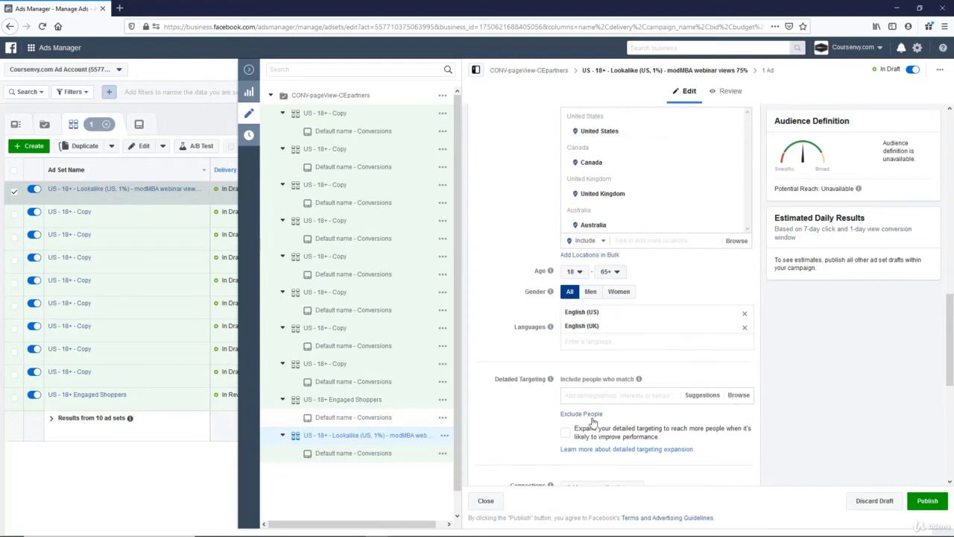
# Check the planned audiences in the Notepad list and remove Engaged Shoppers from the detailed targeting of the second ad set copy
pyautogui.click(335, 366)
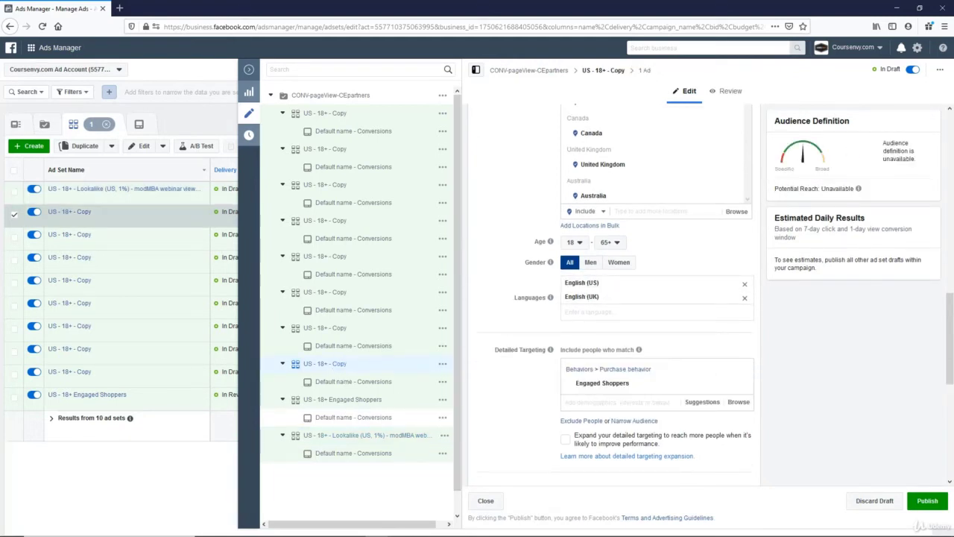
pyautogui.hotkey('alt', 'Tab')
pyautogui.click(506, 171)
pyautogui.scroll(10, 509, 273)
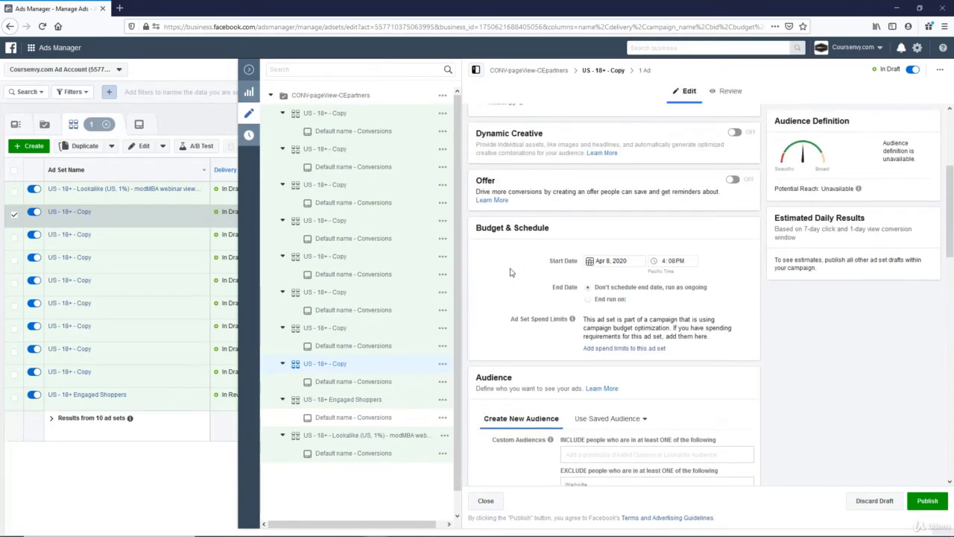
pyautogui.scroll(-10, 510, 273)
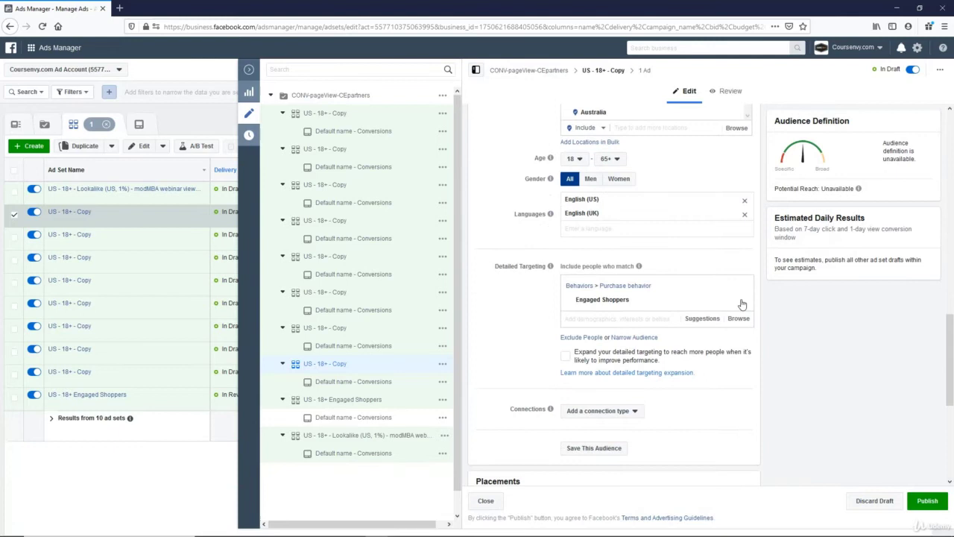
pyautogui.scroll(5, 566, 307)
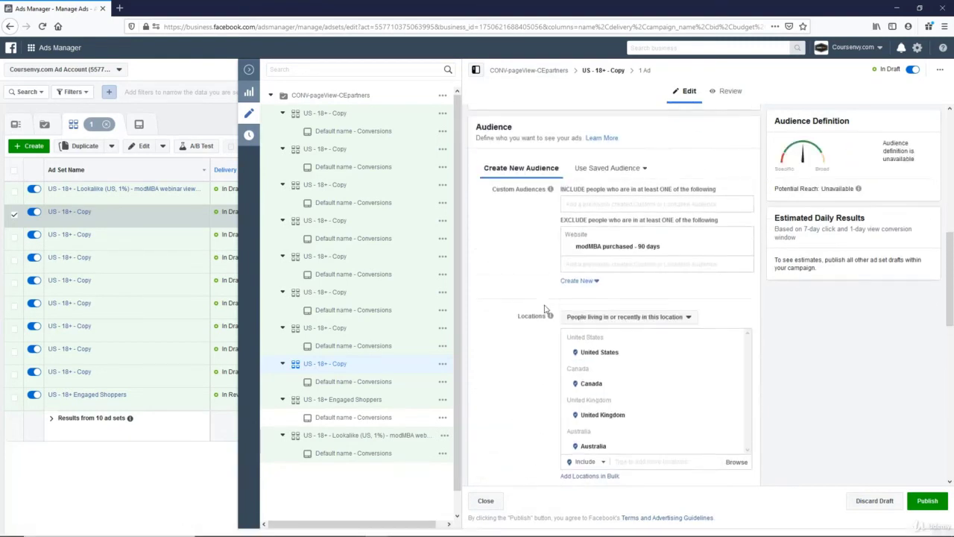
# Include the custom audience "Lookalike (US, 1%) - Coursenvy.com Visitor Top 25% - 90 Days" in the second ad set copy
pyautogui.scroll(1, 544, 309)
pyautogui.click(582, 248)
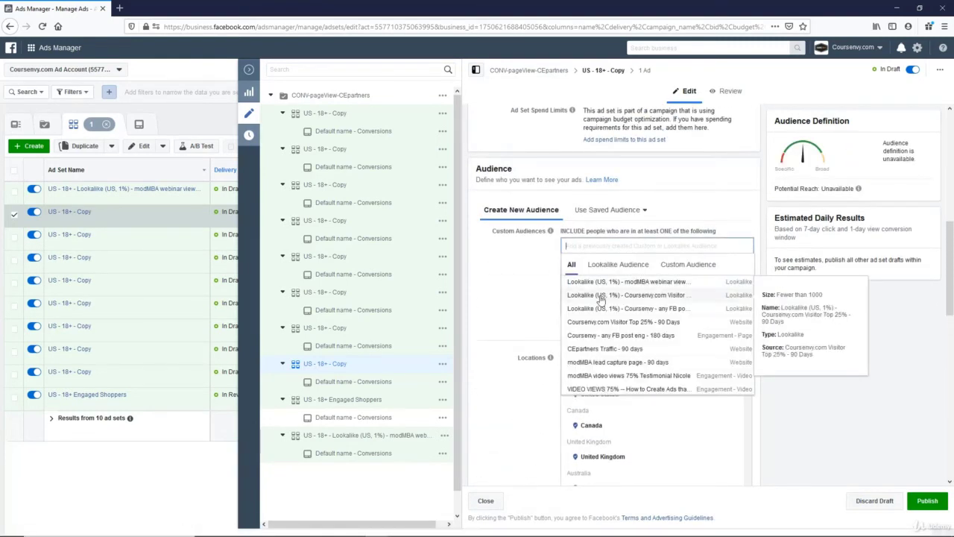
pyautogui.click(601, 295)
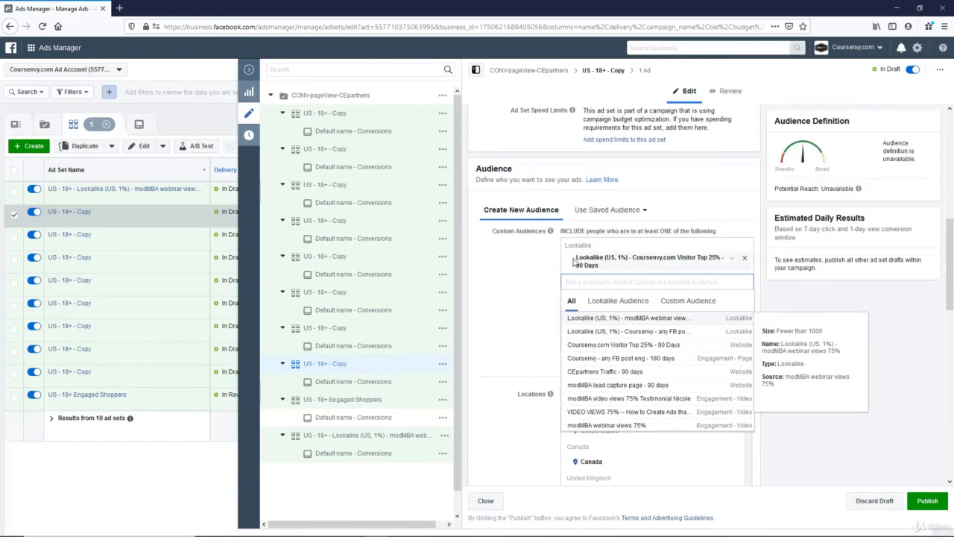
# Rename the ad set copy as "US - 18+ - Lookalike (US, 1%) - Coursenvy.com Visitor Top 25%", copying the name from its included audience
pyautogui.moveTo(575, 259); pyautogui.dragTo(721, 260)
pyautogui.hotkey('ctrl', 'c')
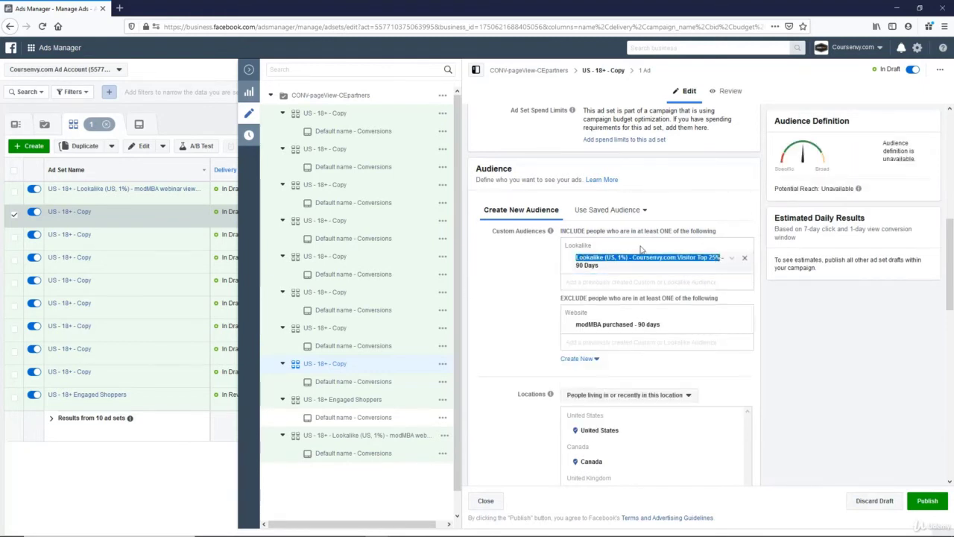
pyautogui.scroll(4, 569, 245)
pyautogui.scroll(3, 569, 245)
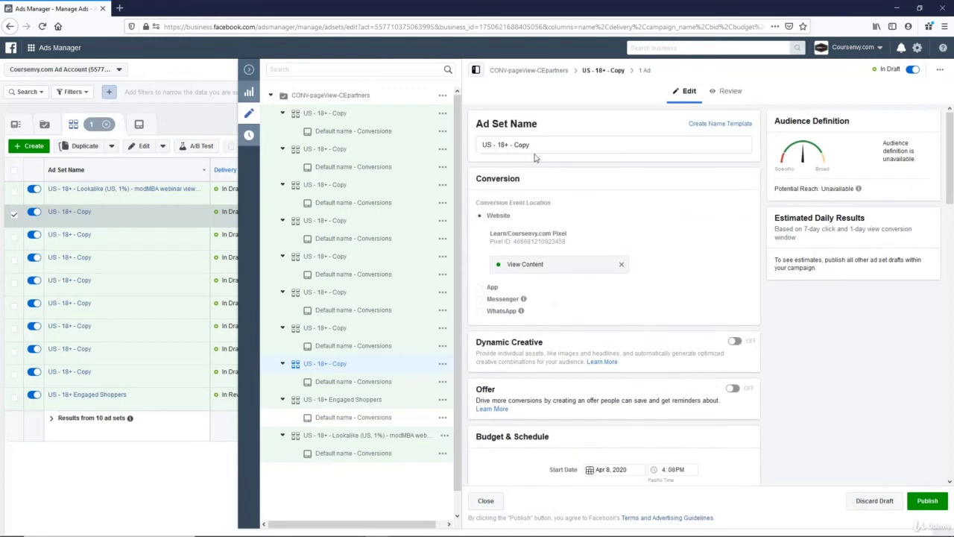
pyautogui.doubleClick(524, 145)
pyautogui.hotkey('ctrl', 'v')
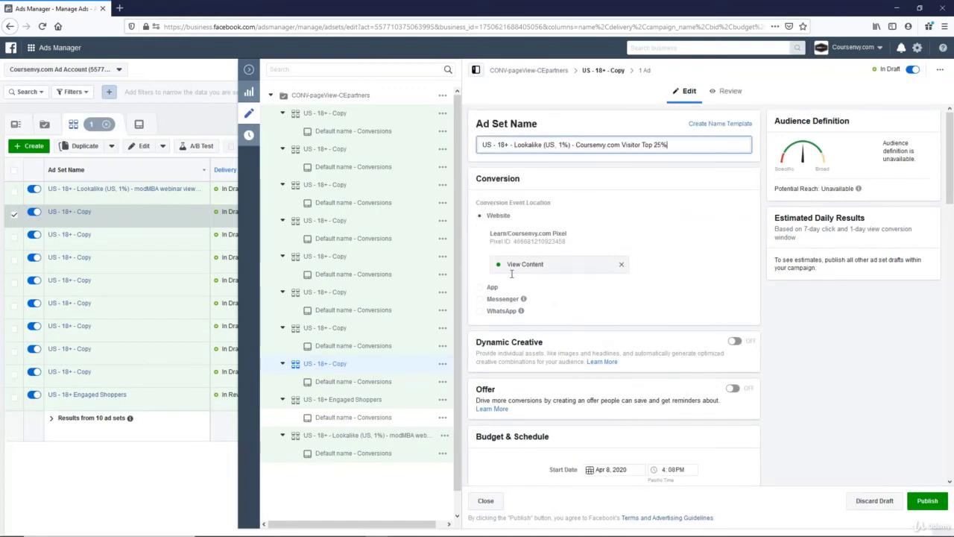
# Open the third ad set copy and remove Engaged Shoppers from its detailed targeting
pyautogui.click(342, 329)
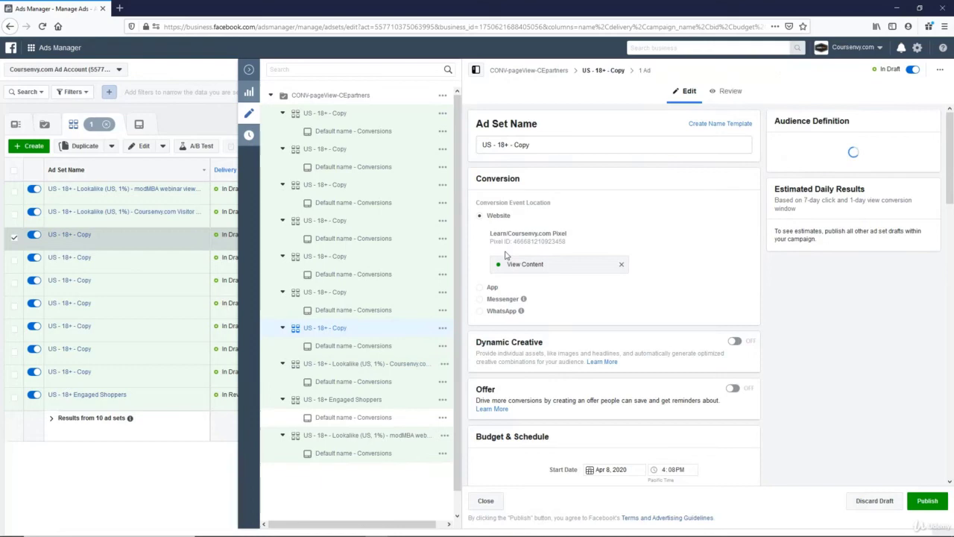
pyautogui.scroll(-4, 531, 342)
pyautogui.scroll(-7, 531, 342)
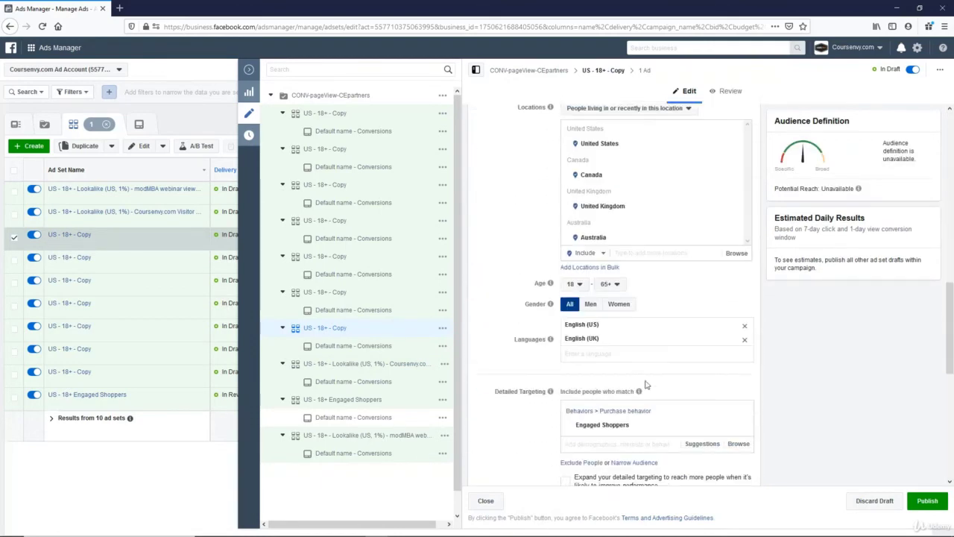
pyautogui.moveTo(742, 293)
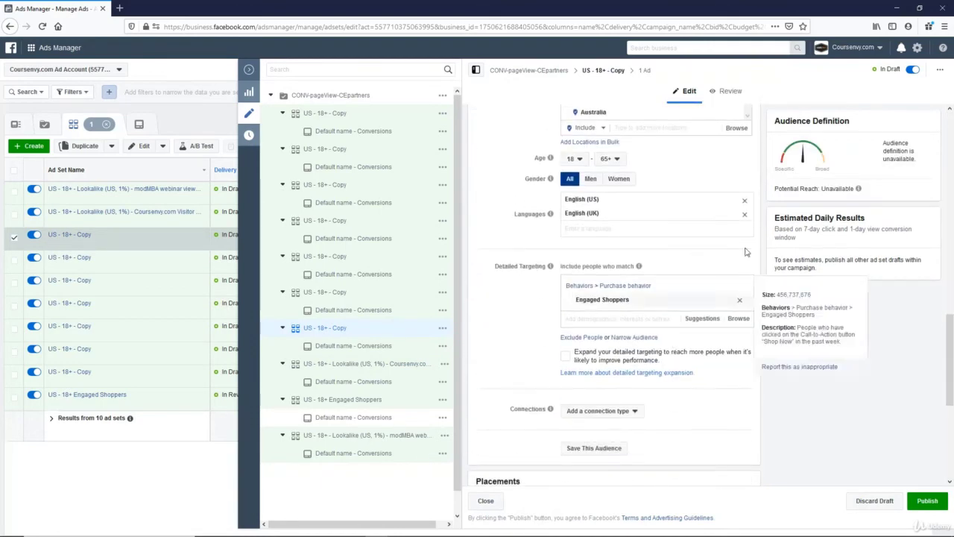
pyautogui.click(740, 299)
# Include the custom audience "Lookalike (US, 1%) - Coursenvy - any FB post eng - 180 days" in the third ad set copy
pyautogui.scroll(5, 600, 335)
pyautogui.scroll(3, 600, 336)
pyautogui.scroll(-1, 600, 336)
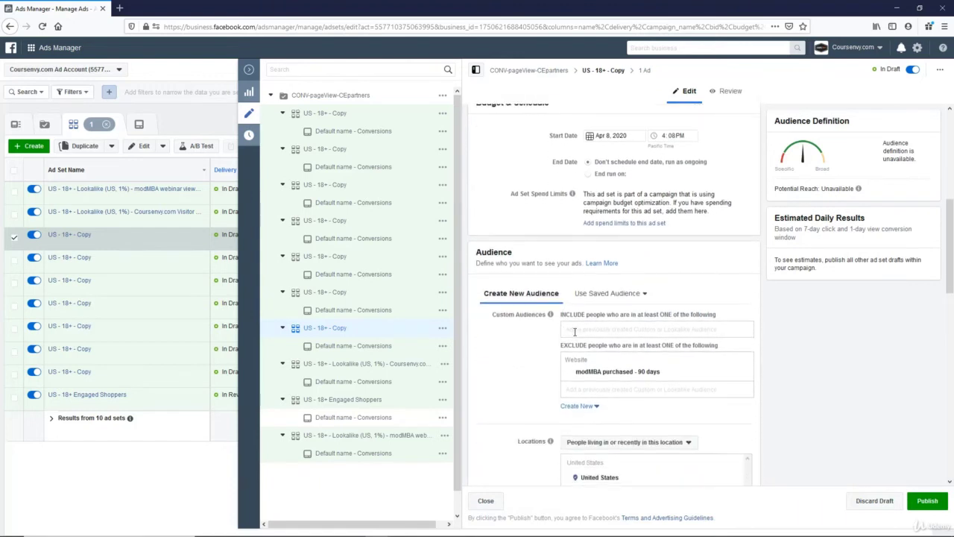
pyautogui.click(579, 330)
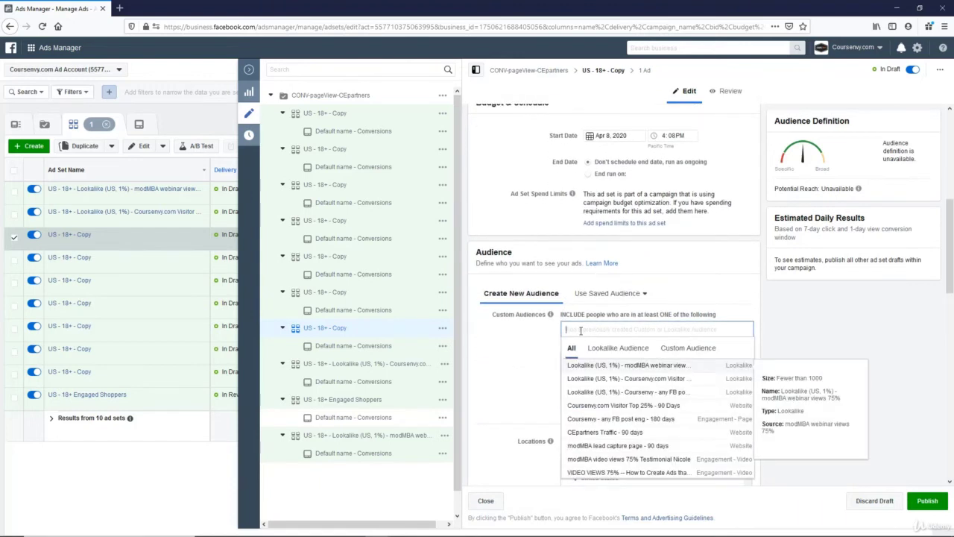
pyautogui.click(596, 394)
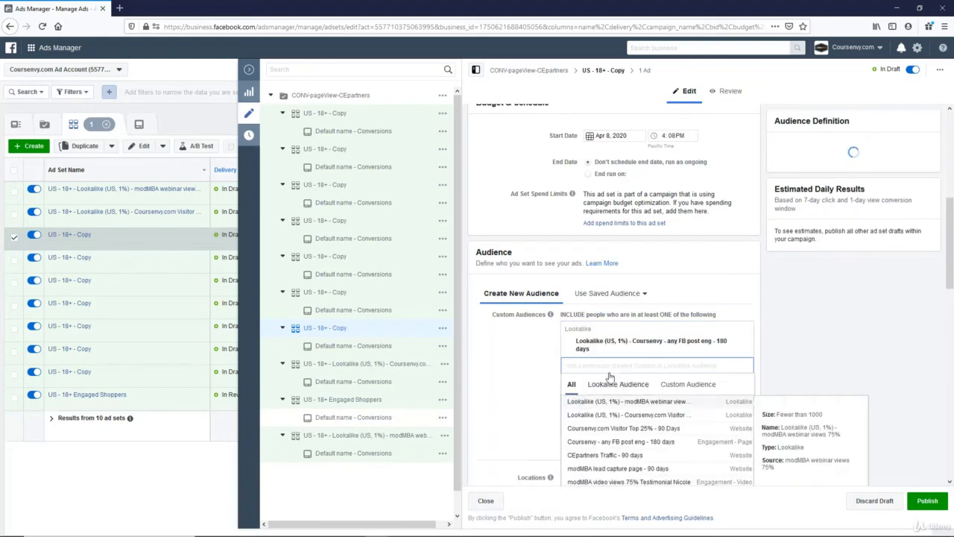
# Rename the ad set copy as "US - 18+ - Lookalike (US, 1%) - Coursenvy - any FB post eng" and recheck its audience settings
pyautogui.tripleClick(644, 348)
pyautogui.moveTo(689, 351); pyautogui.dragTo(717, 346)
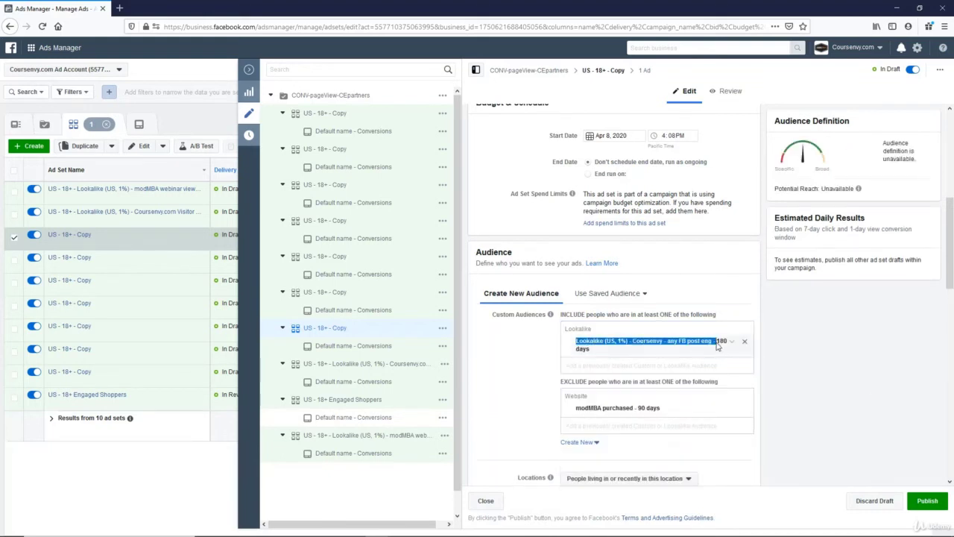
pyautogui.hotkey('ctrl', 'c')
pyautogui.scroll(5, 528, 305)
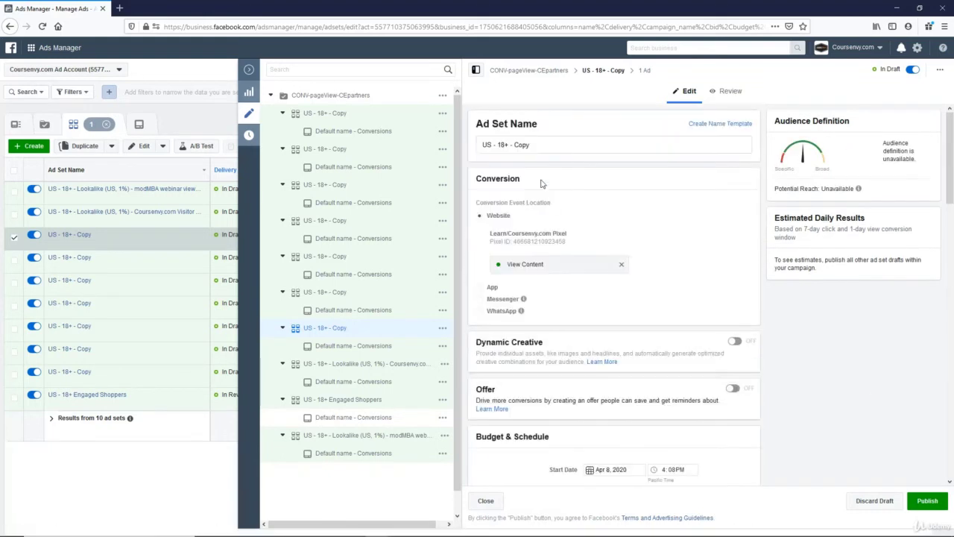
pyautogui.doubleClick(521, 145)
pyautogui.hotkey('ctrl', 'v')
pyautogui.scroll(-10, 530, 351)
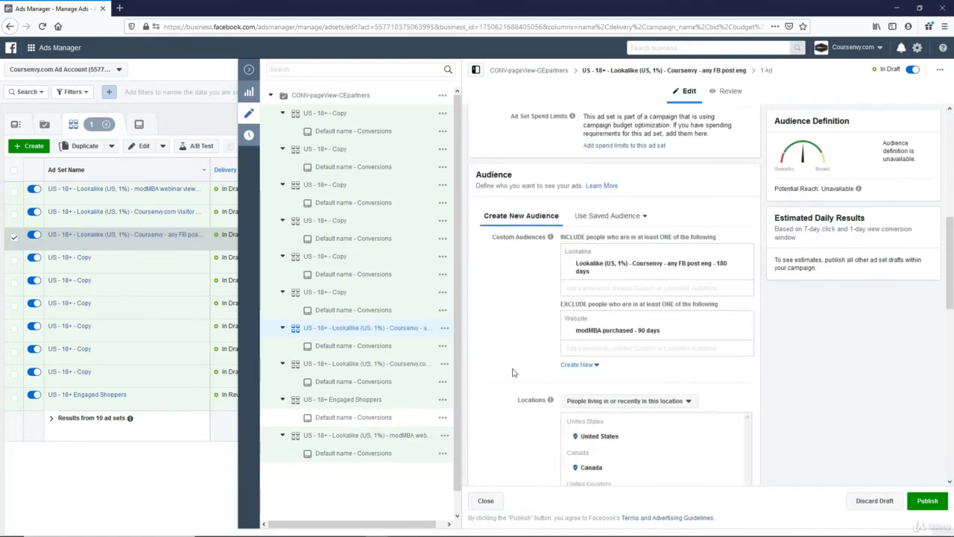
pyautogui.scroll(-1, 533, 371)
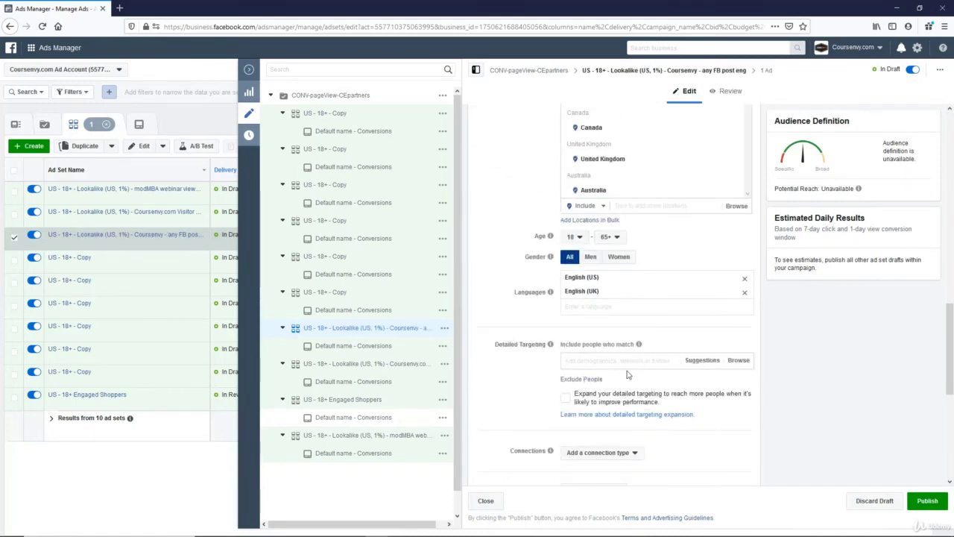
# In the fourth ad set copy, include the custom audience "Coursenvy.com (ALL VISITORS - 90 DAYS)" and remove Engaged Shoppers from the detailed targeting
pyautogui.click(347, 297)
pyautogui.scroll(5, 522, 313)
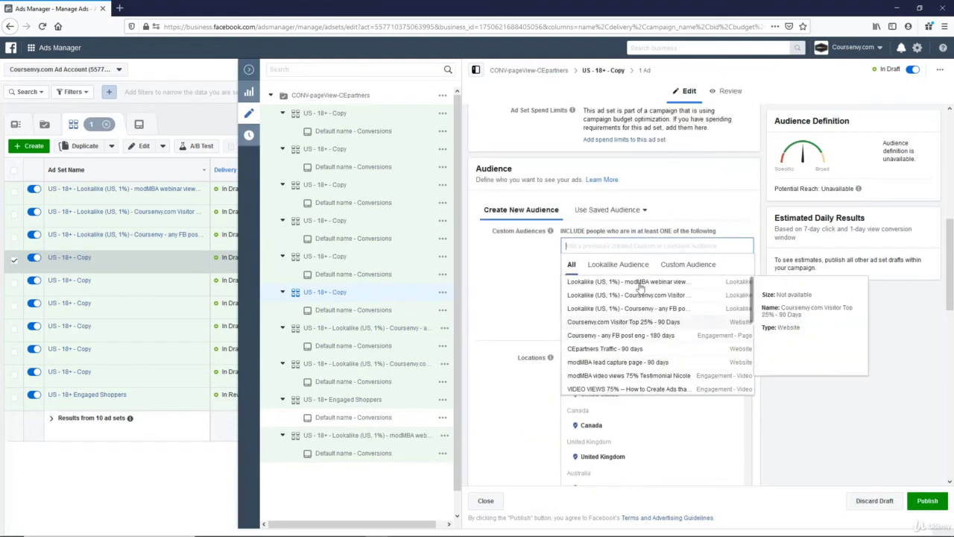
pyautogui.click(641, 245)
pyautogui.scroll(-1, 646, 336)
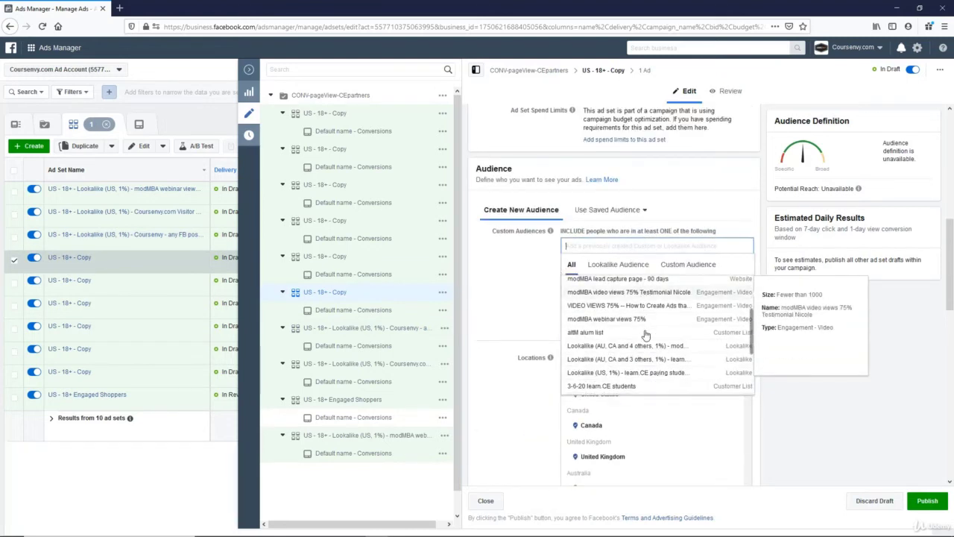
pyautogui.scroll(-3, 645, 335)
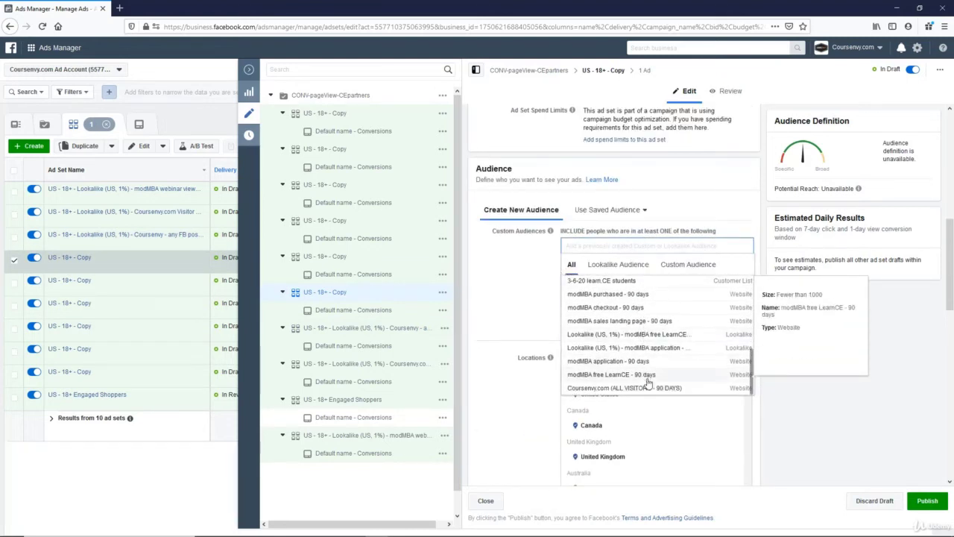
pyautogui.click(649, 388)
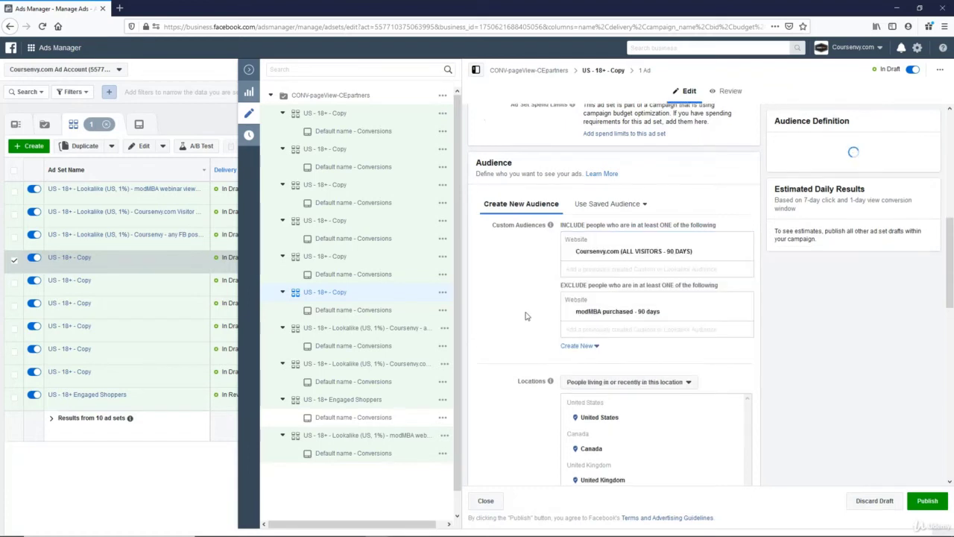
pyautogui.scroll(-4, 526, 316)
pyautogui.moveTo(742, 369)
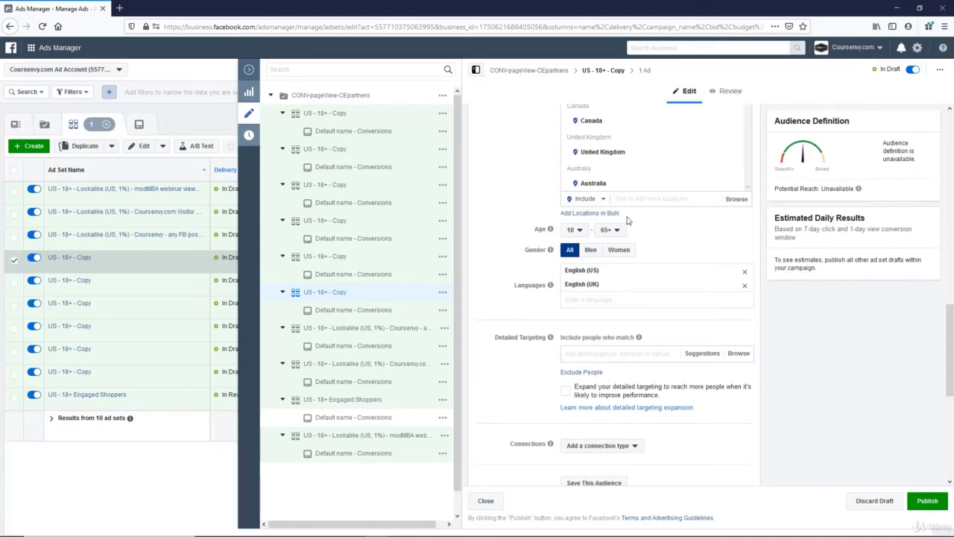
# Rename the ad set copy as "US - 18+ - Coursenvy.com ALL VISITORS", copying the audience name and dropping its opening parenthesis
pyautogui.scroll(3, 542, 325)
pyautogui.scroll(4, 541, 325)
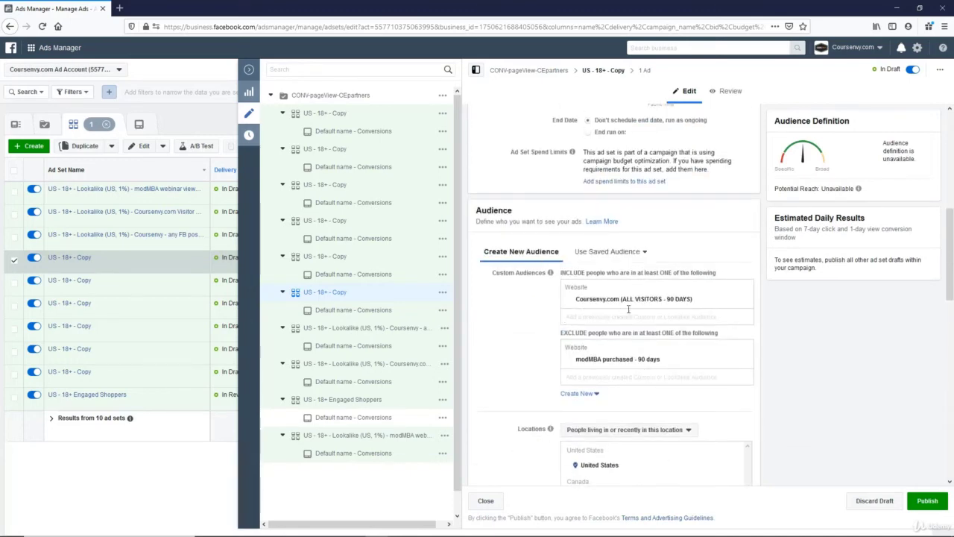
pyautogui.moveTo(582, 302); pyautogui.dragTo(672, 308)
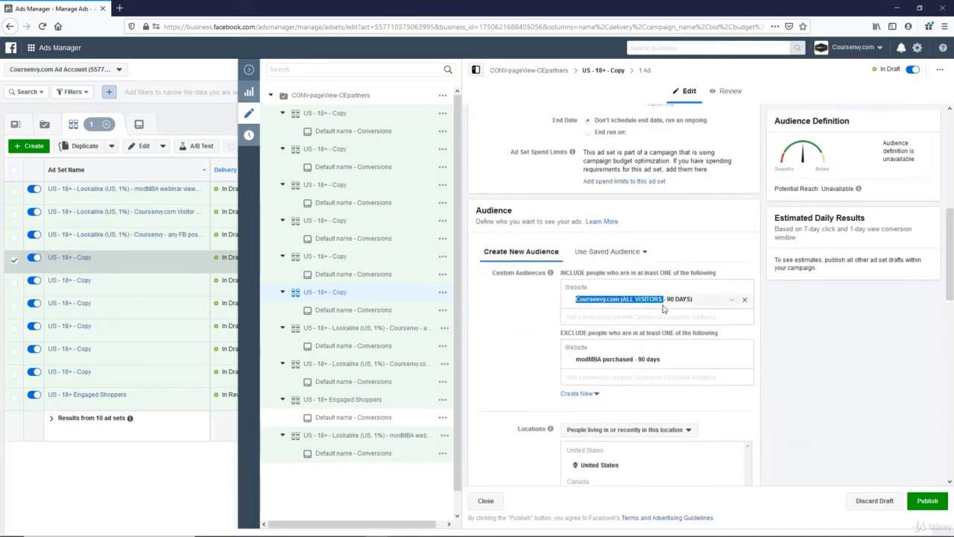
pyautogui.scroll(5, 641, 306)
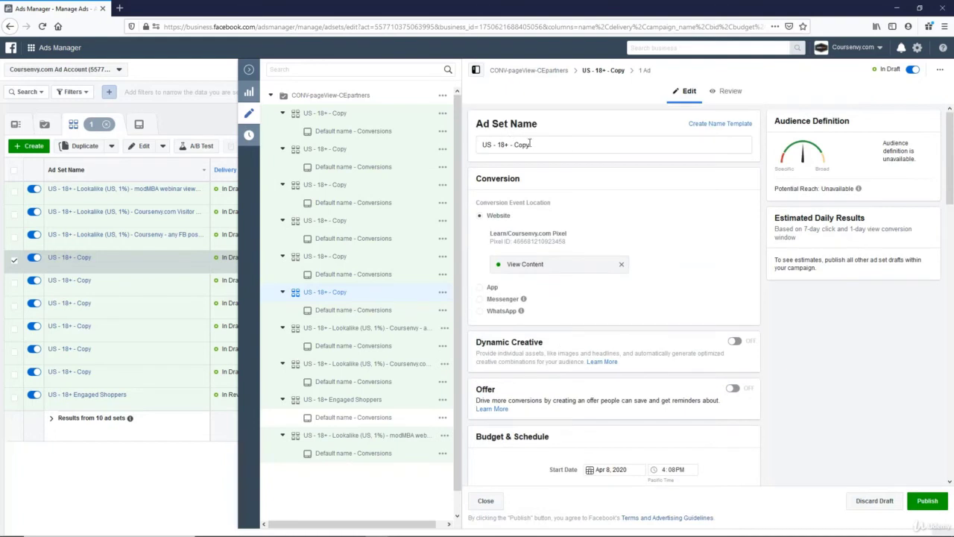
pyautogui.doubleClick(530, 143)
pyautogui.hotkey('ctrl', 'v')
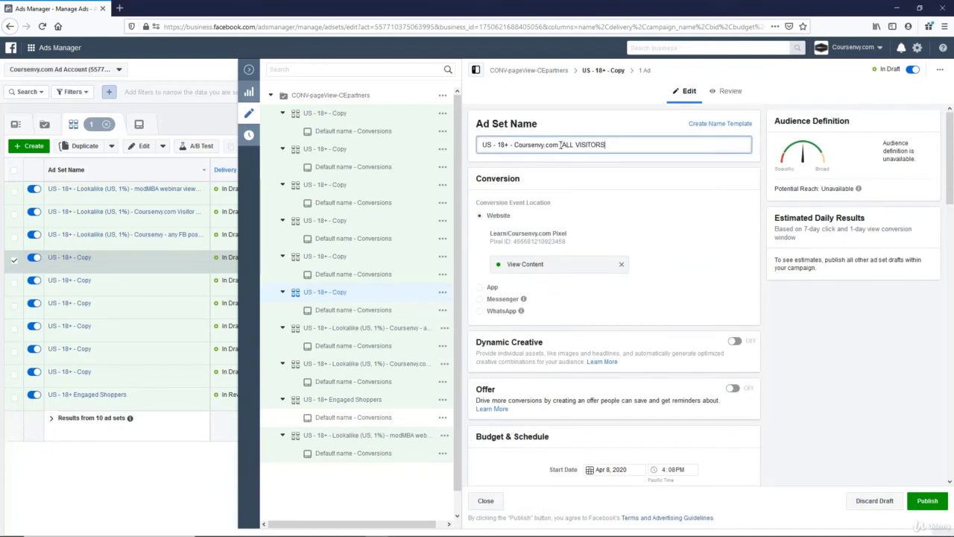
pyautogui.click(559, 144)
pyautogui.press('BackSpace')
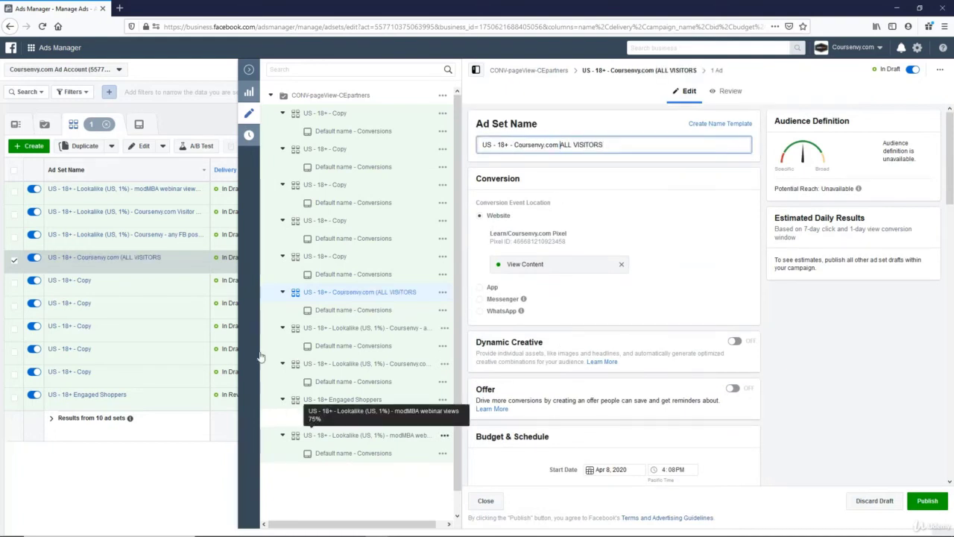
# In the fifth ad set copy, include the custom audience "Lookalike (AU, CA and 4 others, 1%) - modMBA sales landing page - 90 days"
pyautogui.click(345, 256)
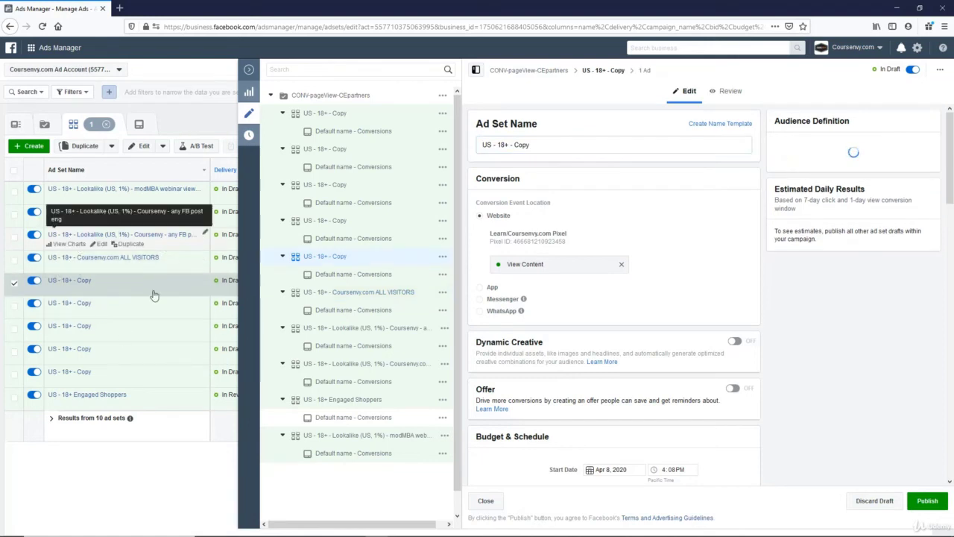
pyautogui.scroll(-7, 689, 378)
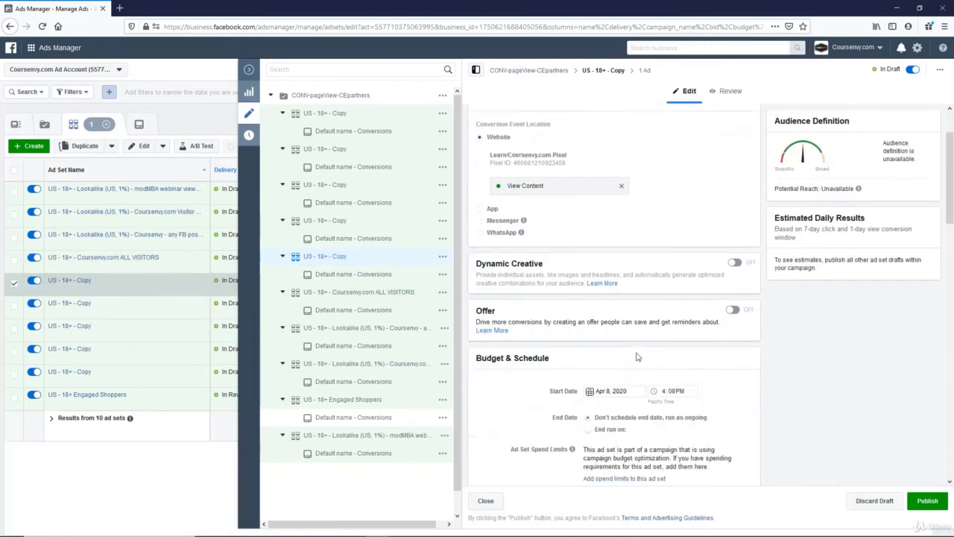
pyautogui.hotkey('alt', 'Tab')
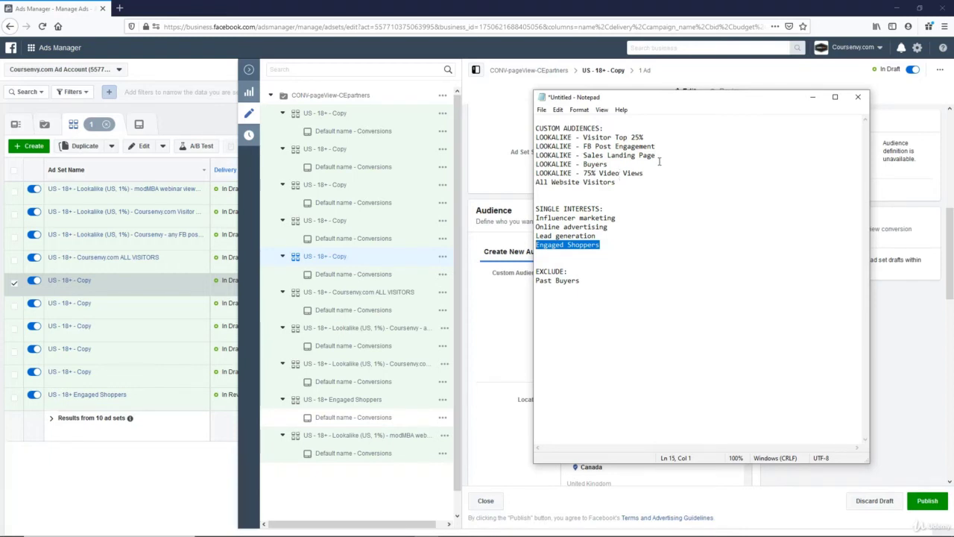
pyautogui.click(496, 315)
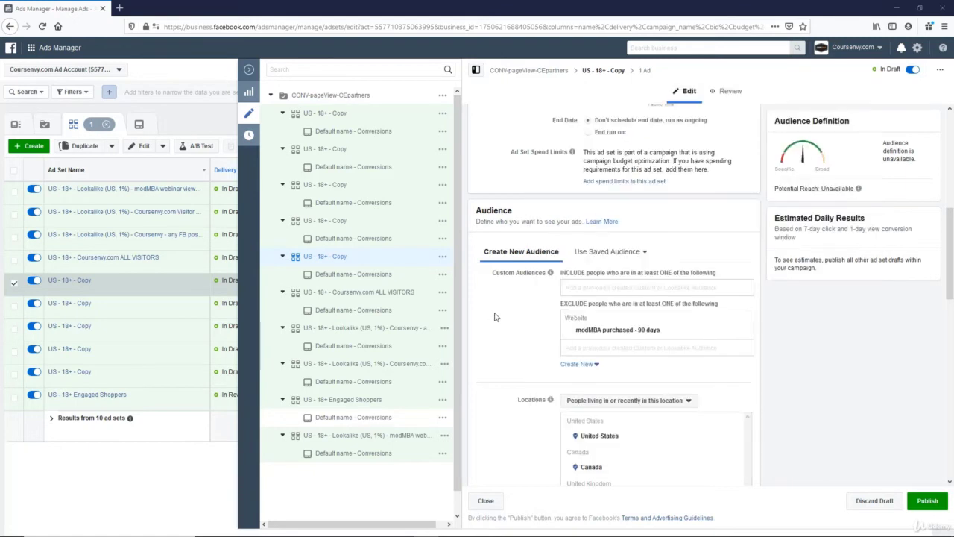
pyautogui.click(596, 290)
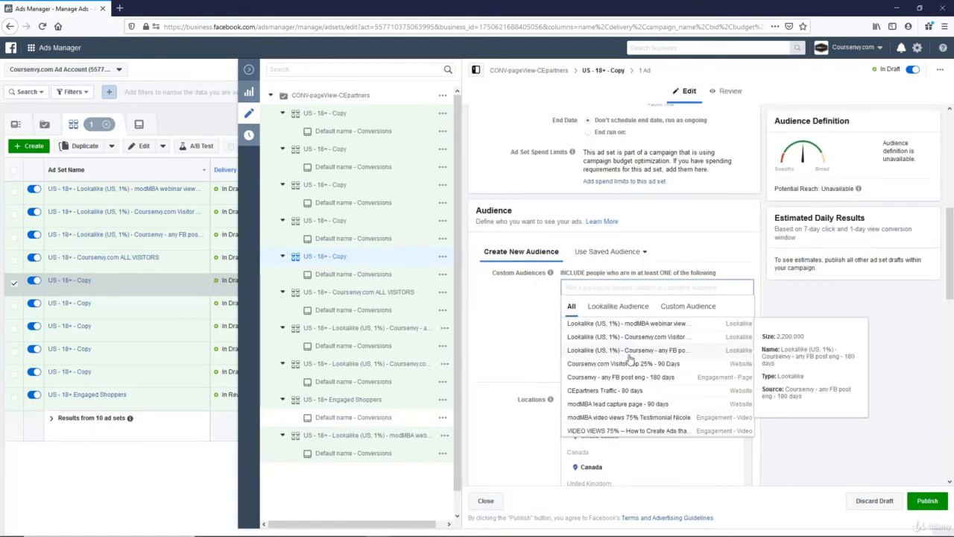
pyautogui.scroll(-2, 621, 380)
pyautogui.scroll(-2, 620, 380)
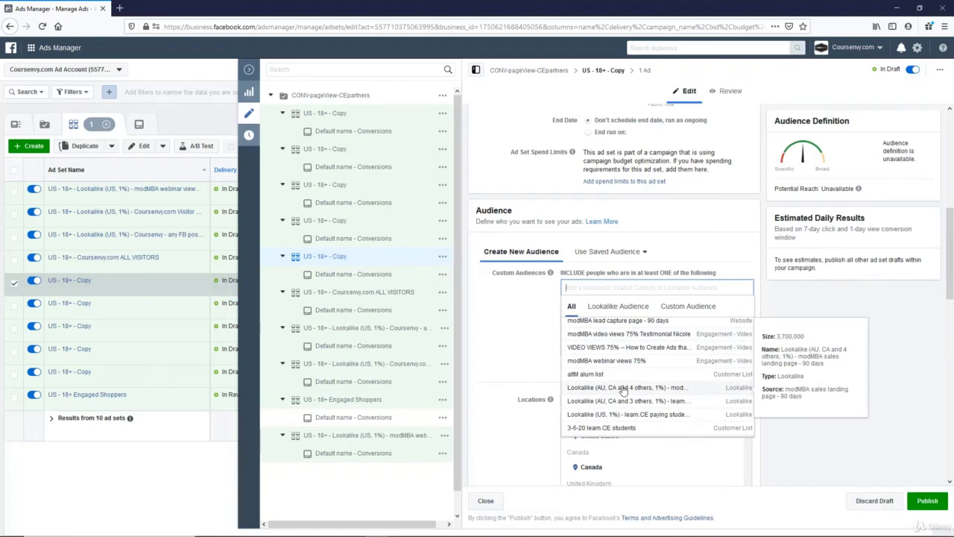
pyautogui.click(624, 388)
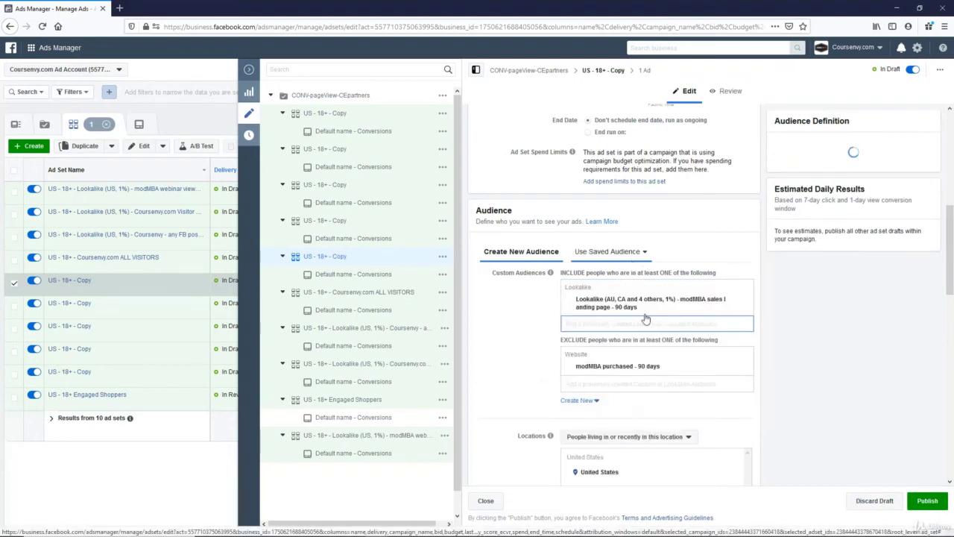
# Rename the ad set copy as "US - 18+ - Lookalike (AU, CA and 4 others, 1%) - modMBA sales landing page"
pyautogui.moveTo(679, 299); pyautogui.dragTo(638, 308)
pyautogui.scroll(5, 528, 352)
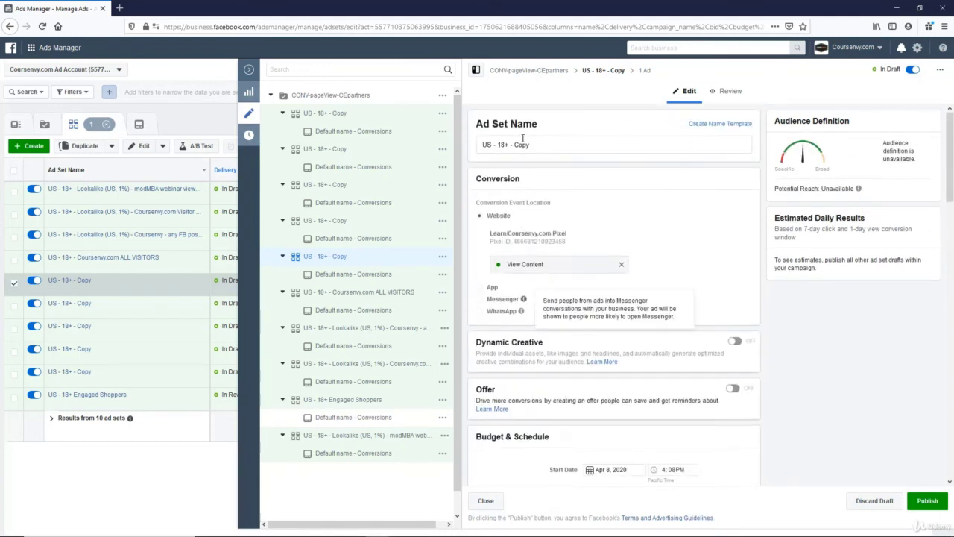
pyautogui.doubleClick(522, 145)
pyautogui.hotkey('ctrl', 'v')
# Remove Engaged Shoppers from the sales landing page lookalike ad set's detailed targeting and recheck its custom audiences
pyautogui.scroll(-1, 570, 341)
pyautogui.scroll(-10, 571, 340)
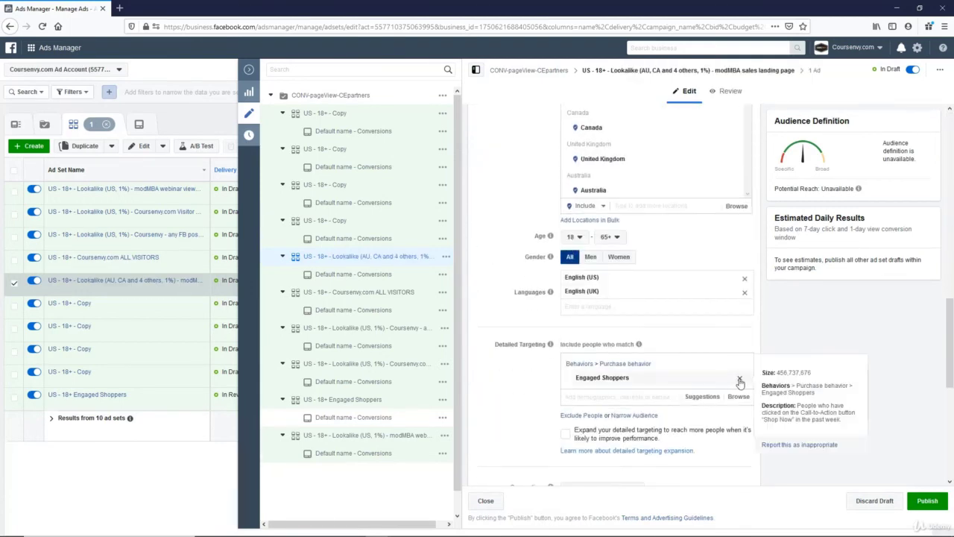
pyautogui.press('BackSpace')
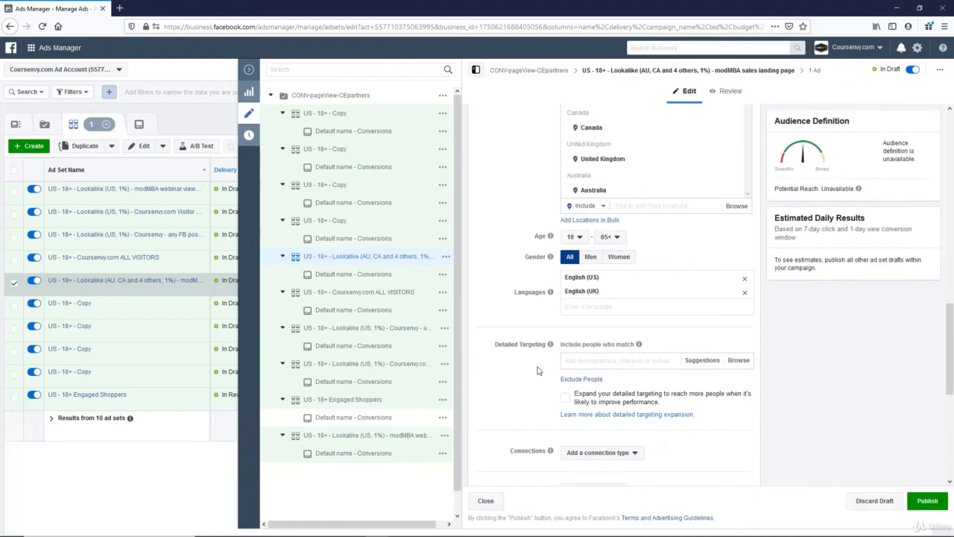
pyautogui.scroll(2, 537, 367)
pyautogui.scroll(3, 537, 366)
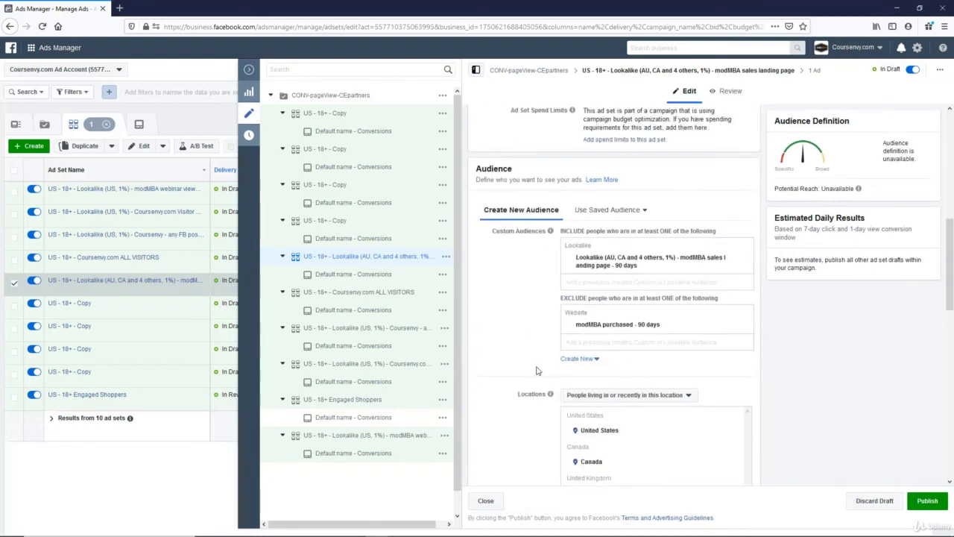
# In the sixth ad set copy, include the US 1% and the "AU, CA and 3 others, 1%" lookalikes of learn.CE paying students
pyautogui.click(339, 224)
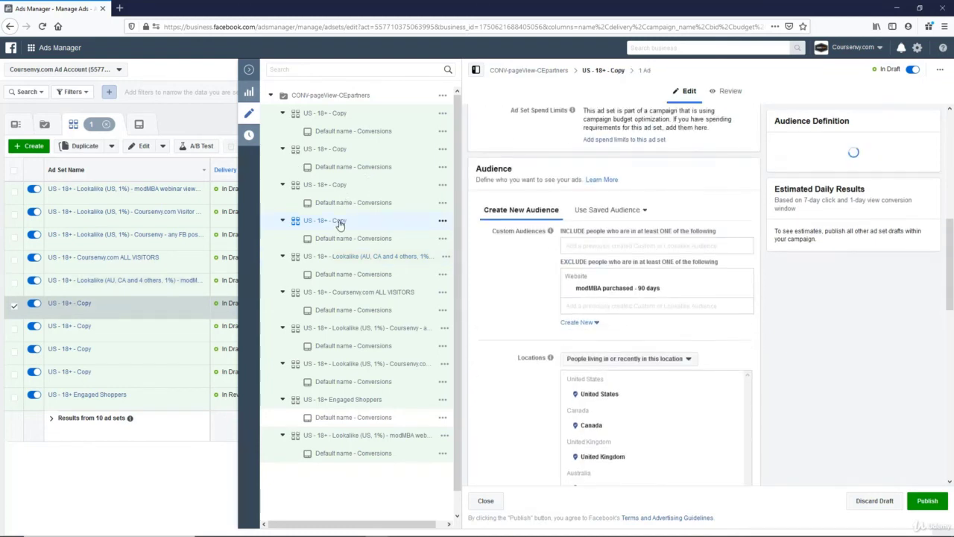
pyautogui.click(600, 244)
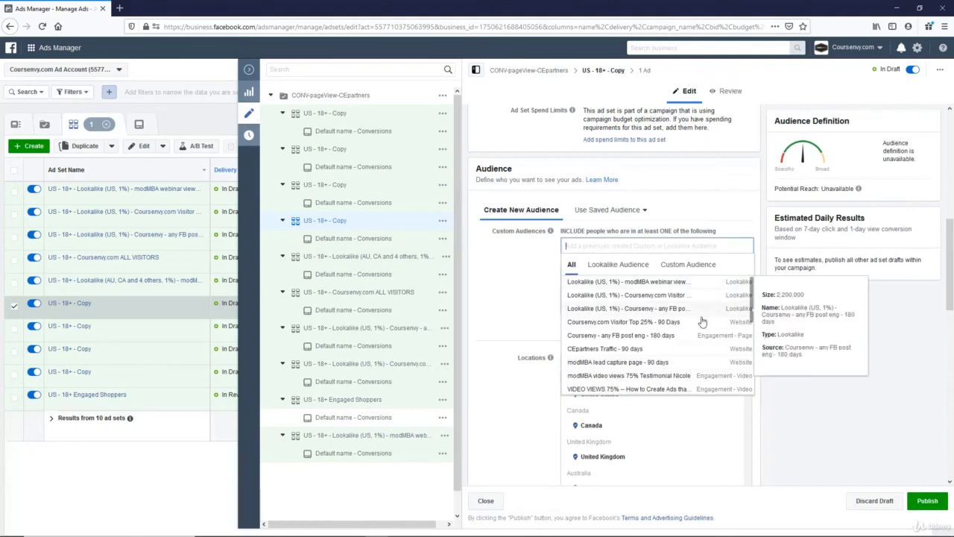
pyautogui.scroll(-3, 667, 338)
pyautogui.scroll(1, 667, 342)
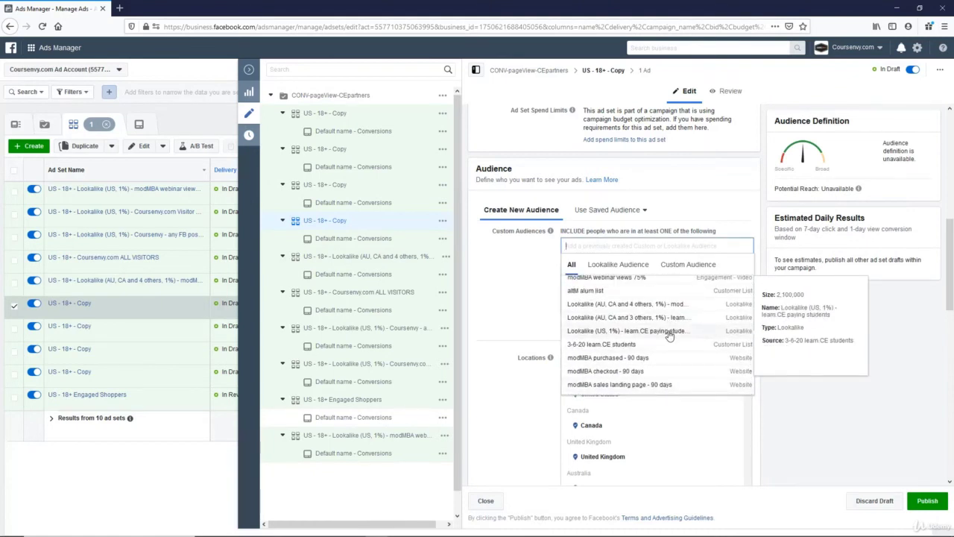
pyautogui.click(668, 331)
pyautogui.click(637, 275)
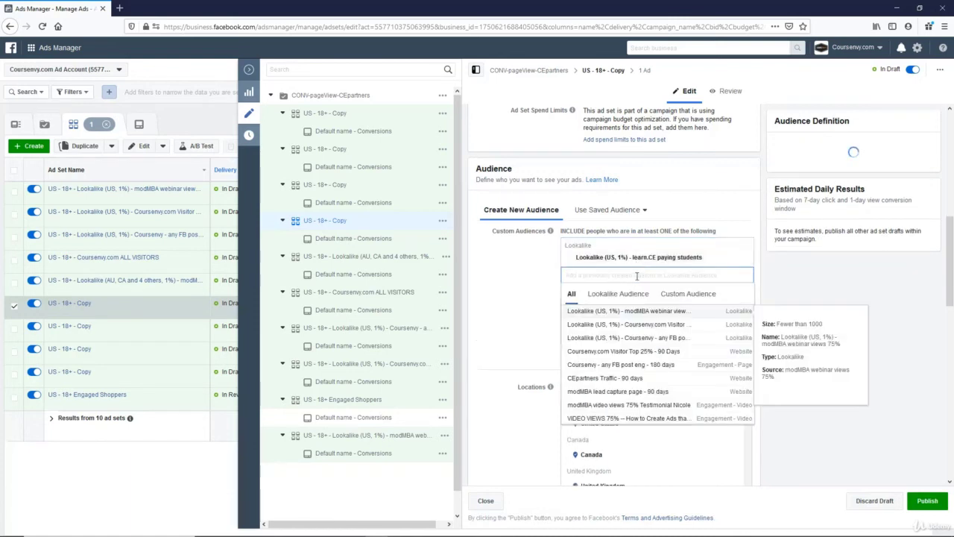
pyautogui.scroll(-3, 679, 355)
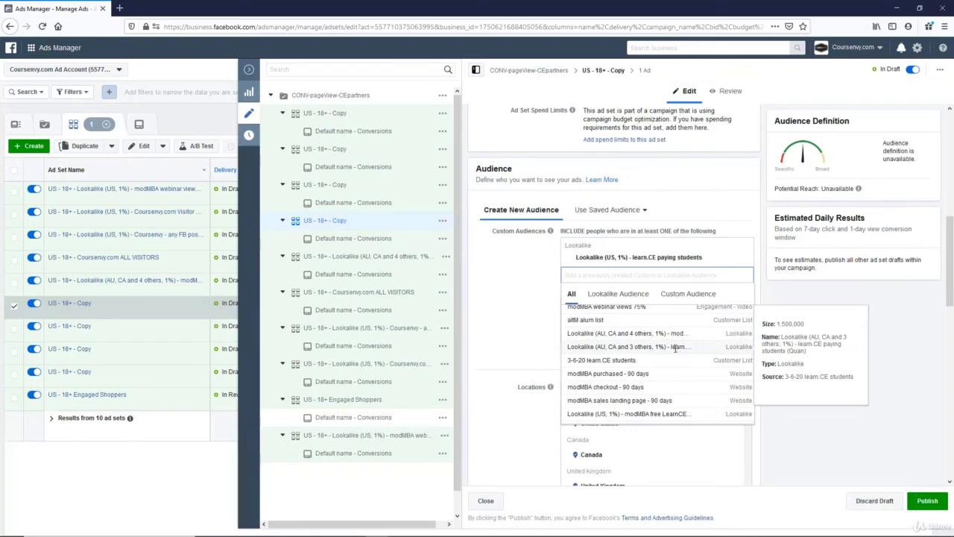
pyautogui.click(675, 347)
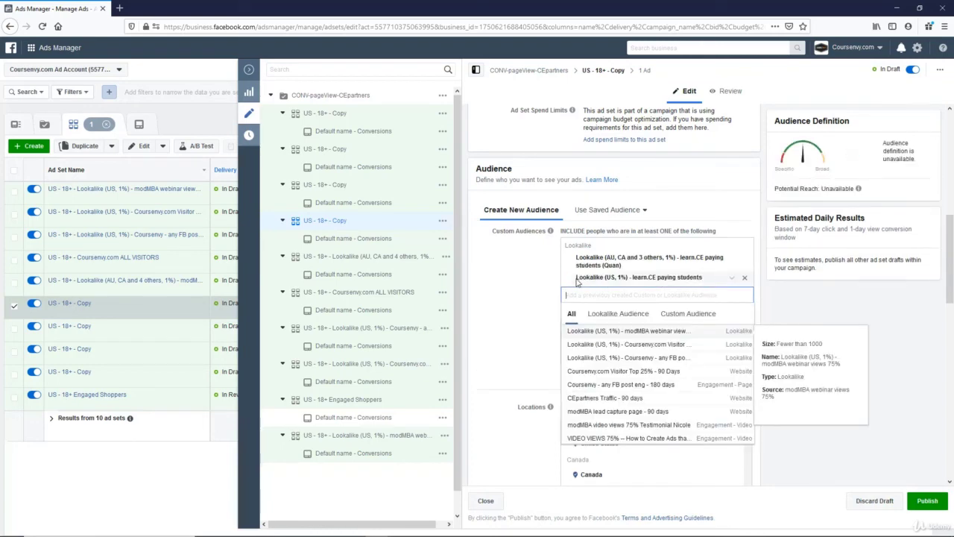
# Rename the ad set copy as "US - 18+ - Lookalike (US, 1%) - learn.CE paying students"
pyautogui.moveTo(577, 282); pyautogui.dragTo(711, 282)
pyautogui.scroll(2, 585, 344)
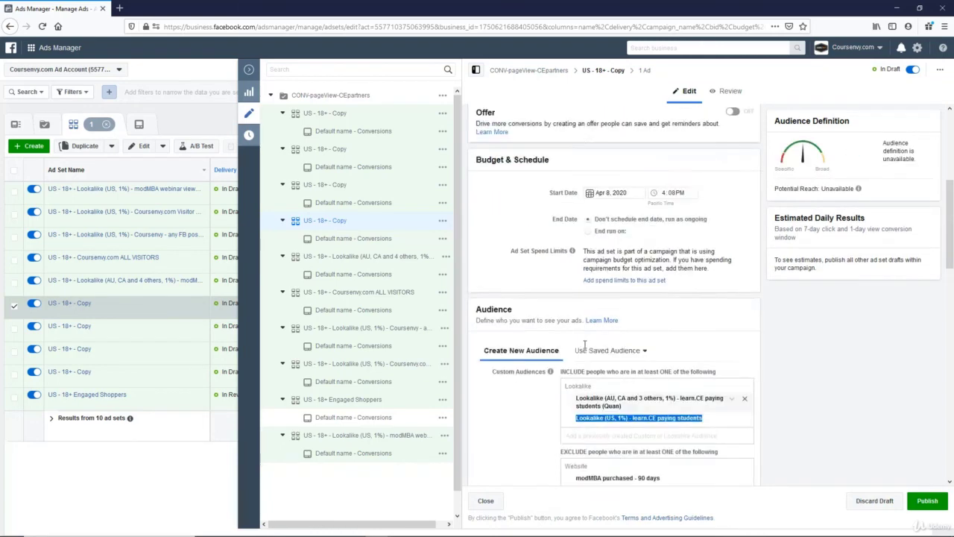
pyautogui.scroll(4, 585, 345)
pyautogui.doubleClick(524, 145)
pyautogui.hotkey('ctrl', 'v')
# Remove Engaged Shoppers from the paying students ad set's detailed targeting and recheck the sales landing page ad set's targeting
pyautogui.scroll(-9, 589, 268)
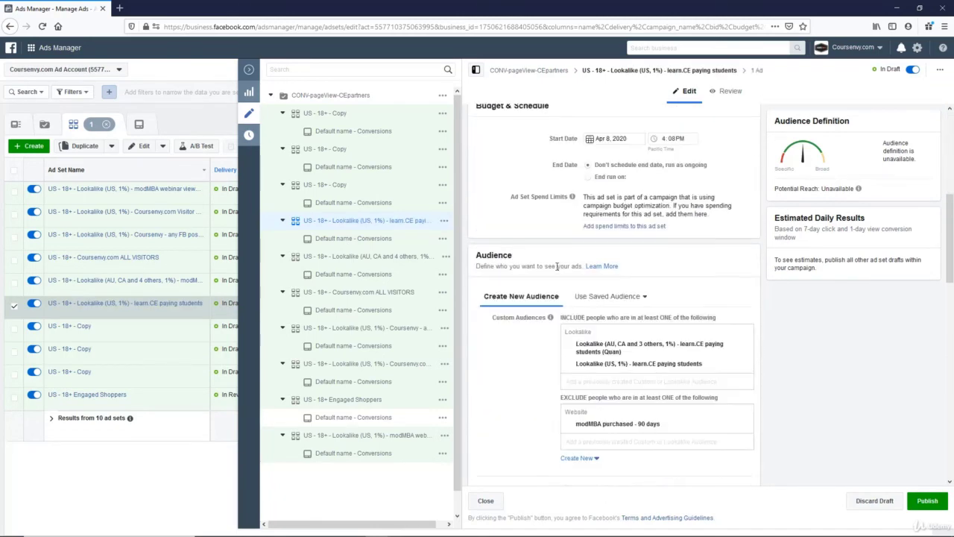
pyautogui.scroll(-1, 589, 268)
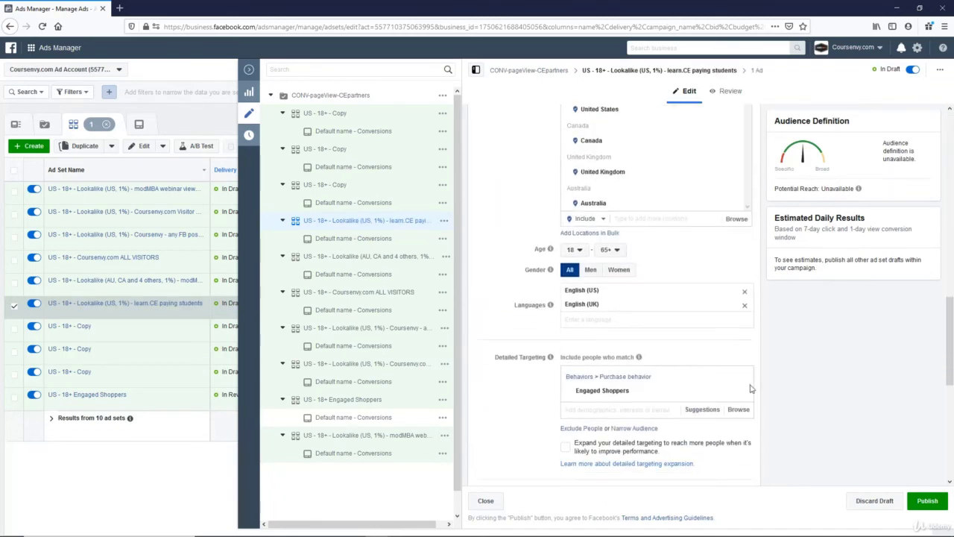
pyautogui.click(740, 379)
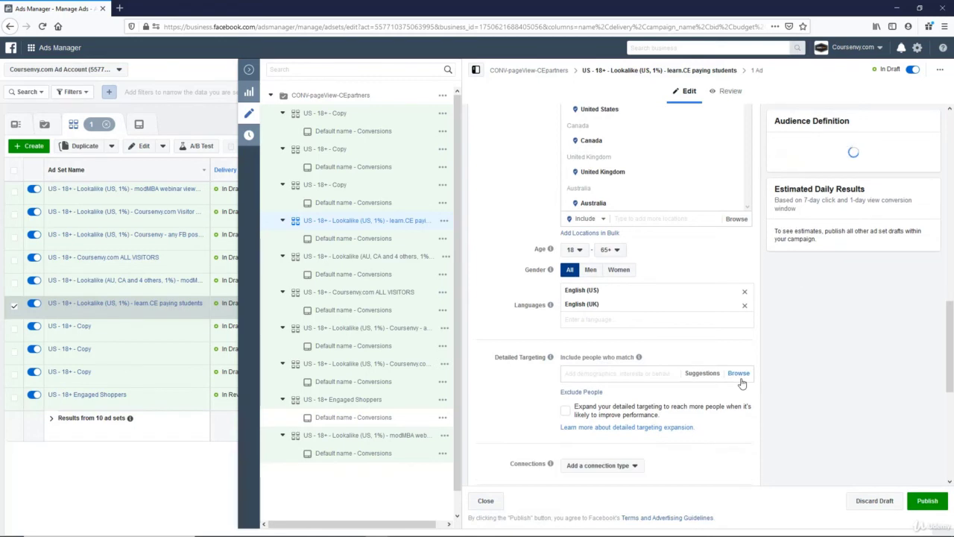
pyautogui.click(355, 261)
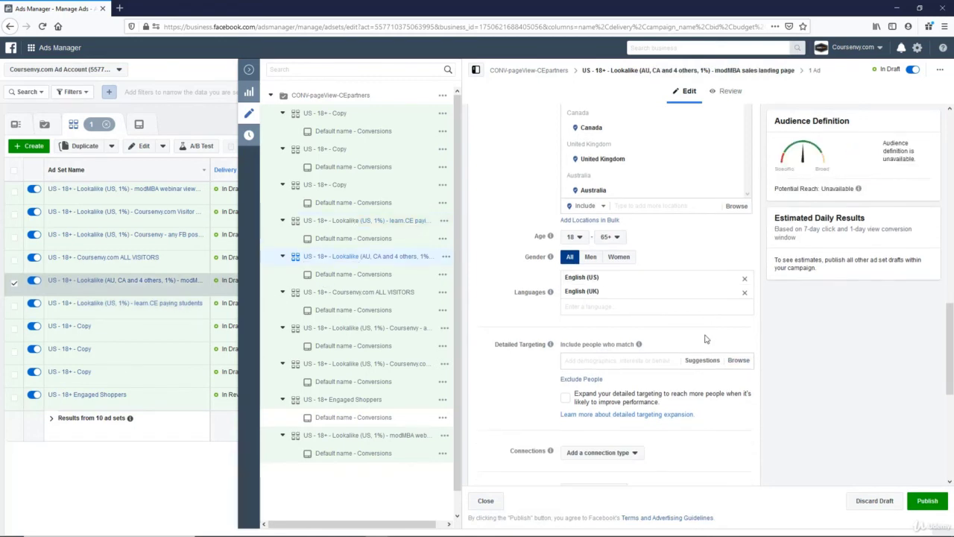
# Open the seventh ad set copy and copy the interest "Influencer marketing" from the audience list in Notepad
pyautogui.click(327, 184)
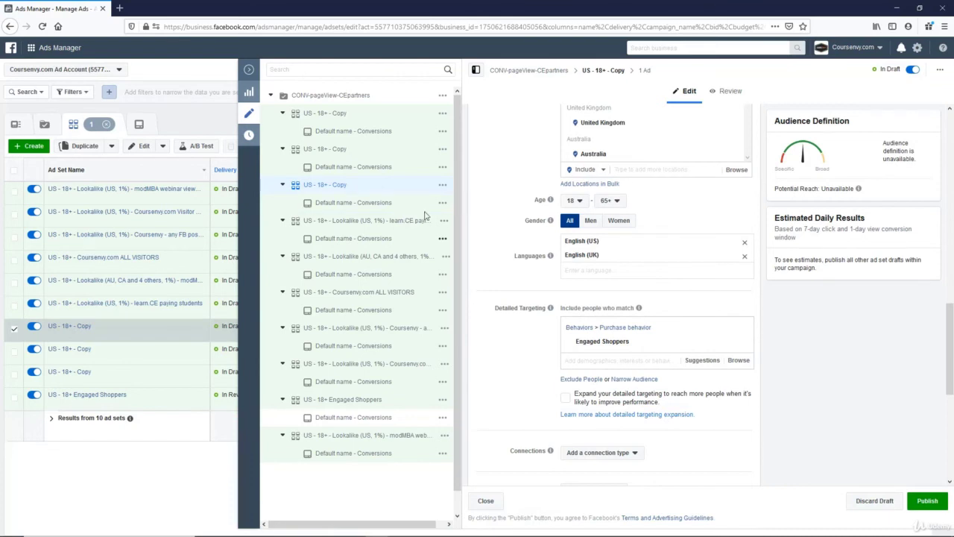
pyautogui.hotkey('alt', 'Tab')
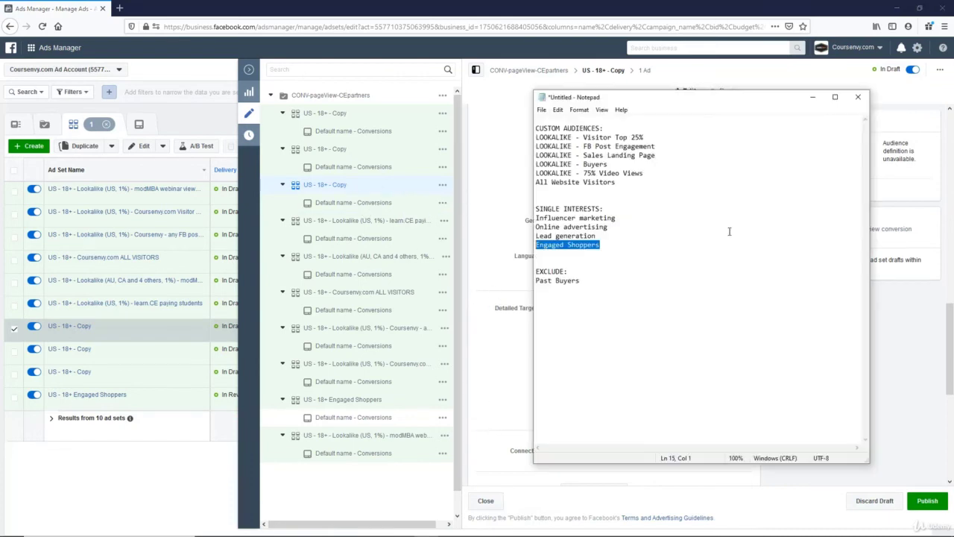
pyautogui.doubleClick(581, 218)
pyautogui.click(587, 218)
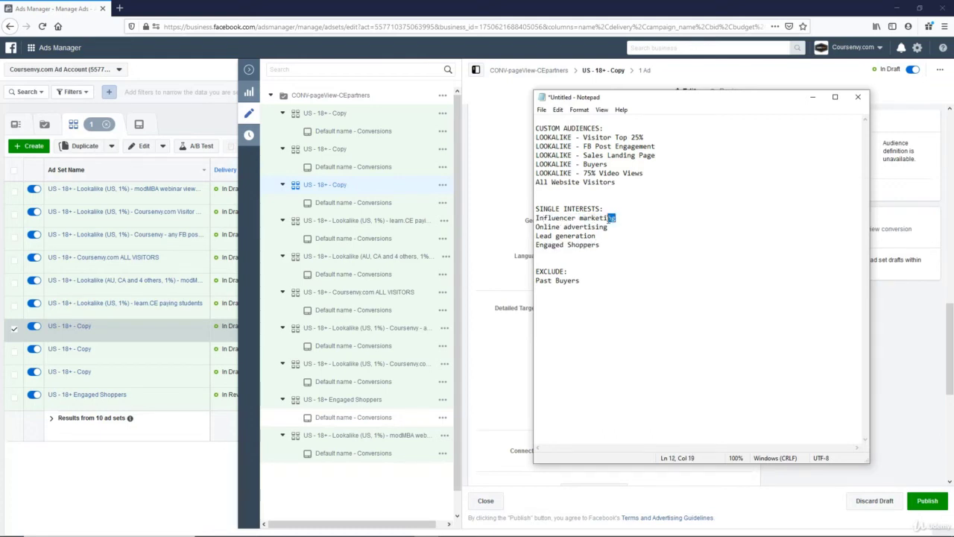
pyautogui.moveTo(606, 218); pyautogui.dragTo(536, 218)
pyautogui.click(491, 232)
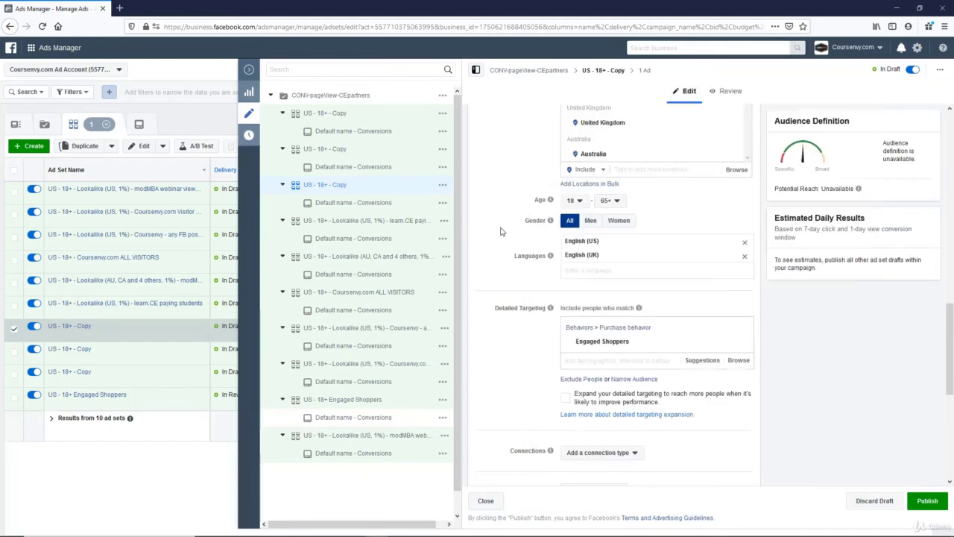
# Replace Engaged Shoppers with the interest "Influencer marketing" in the seventh ad set copy's detailed targeting
pyautogui.scroll(5, 500, 246)
pyautogui.scroll(-5, 500, 253)
pyautogui.scroll(-3, 500, 253)
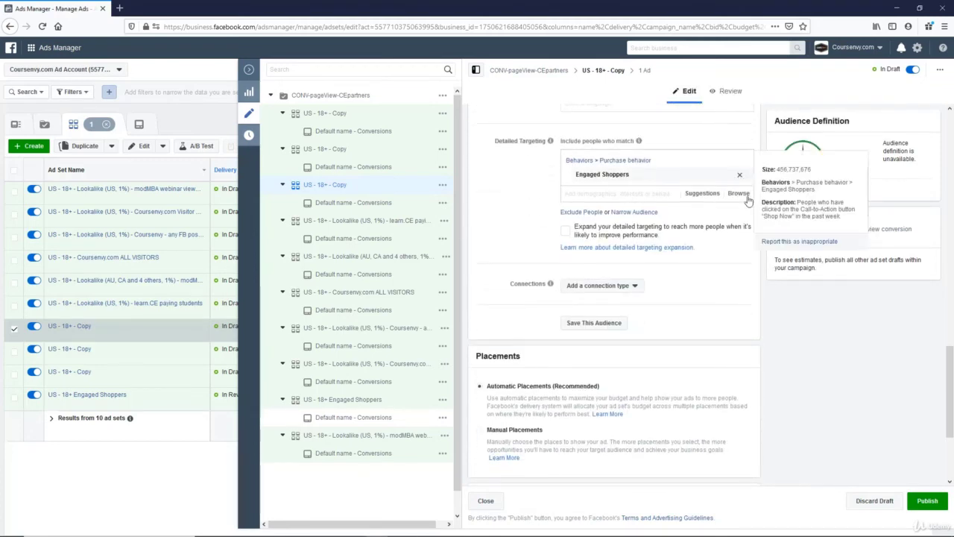
pyautogui.click(739, 174)
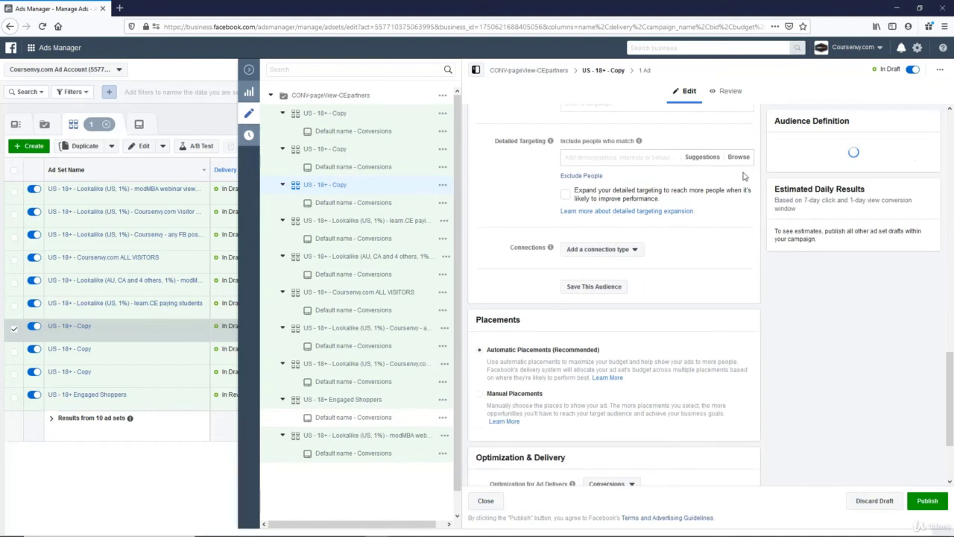
pyautogui.click(610, 157)
pyautogui.write('Influencer marketing')
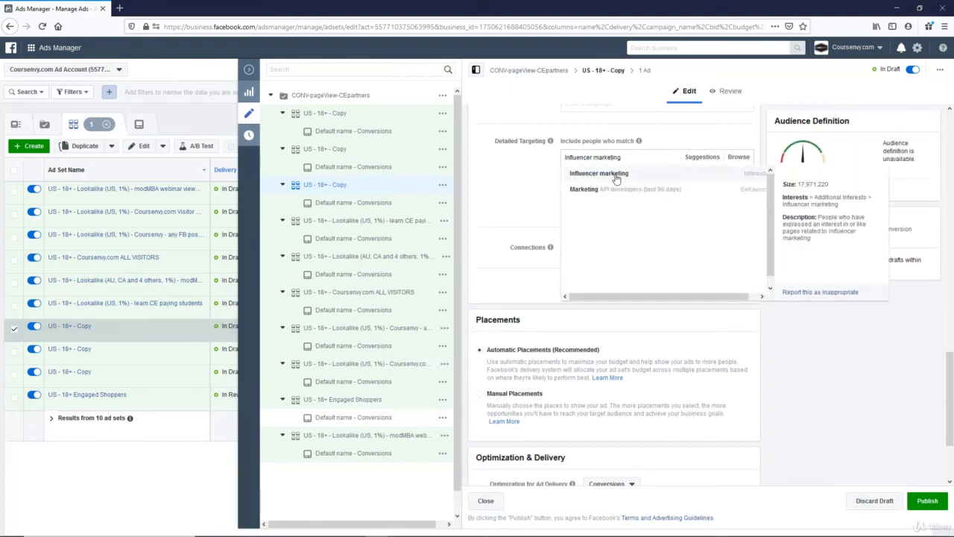
pyautogui.click(615, 176)
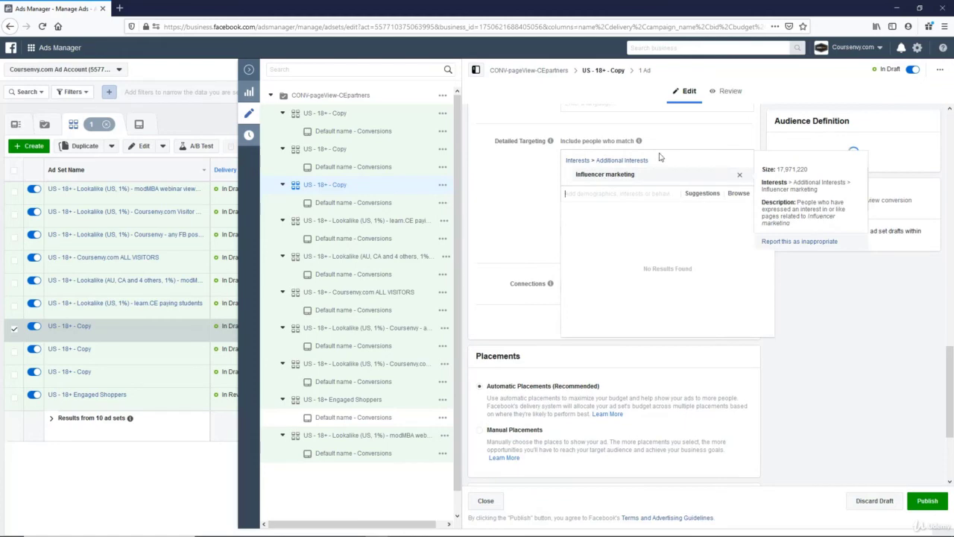
# Rename the ad set copy as "US - 18+ - Influencer marketing"
pyautogui.moveTo(660, 179); pyautogui.dragTo(575, 177)
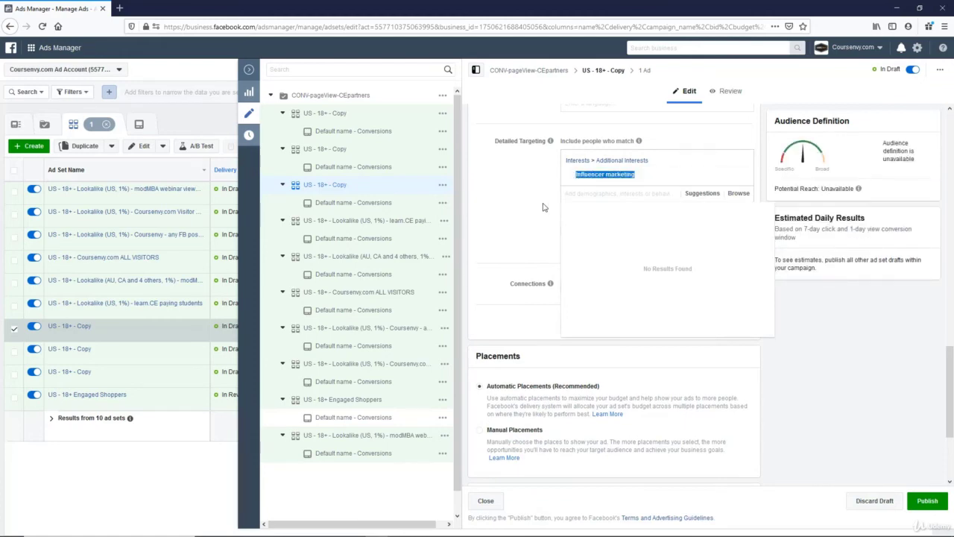
pyautogui.scroll(10, 542, 207)
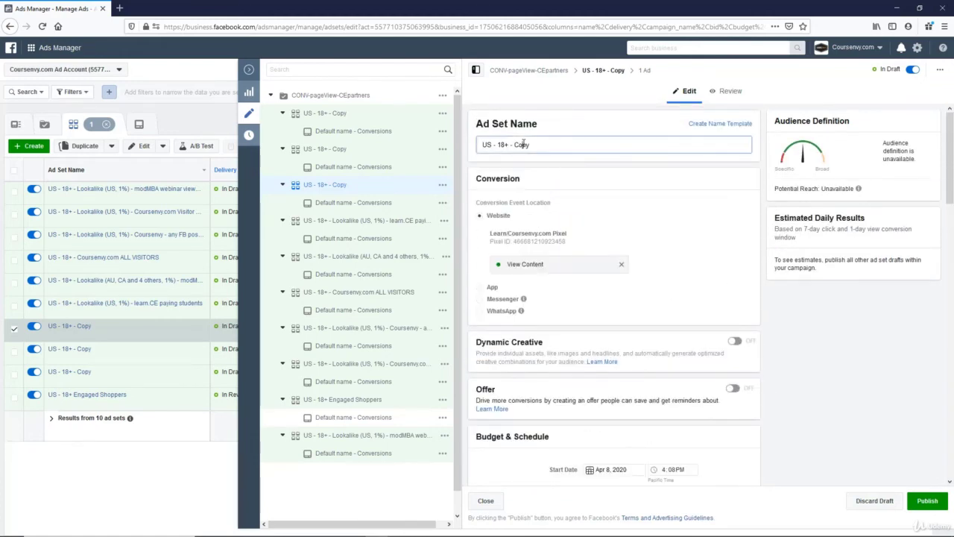
pyautogui.doubleClick(524, 144)
pyautogui.hotkey('ctrl', 'v')
# Open the eighth ad set copy and copy the interest "Online advertising" from the Notepad list, returning to the ad set
pyautogui.click(345, 154)
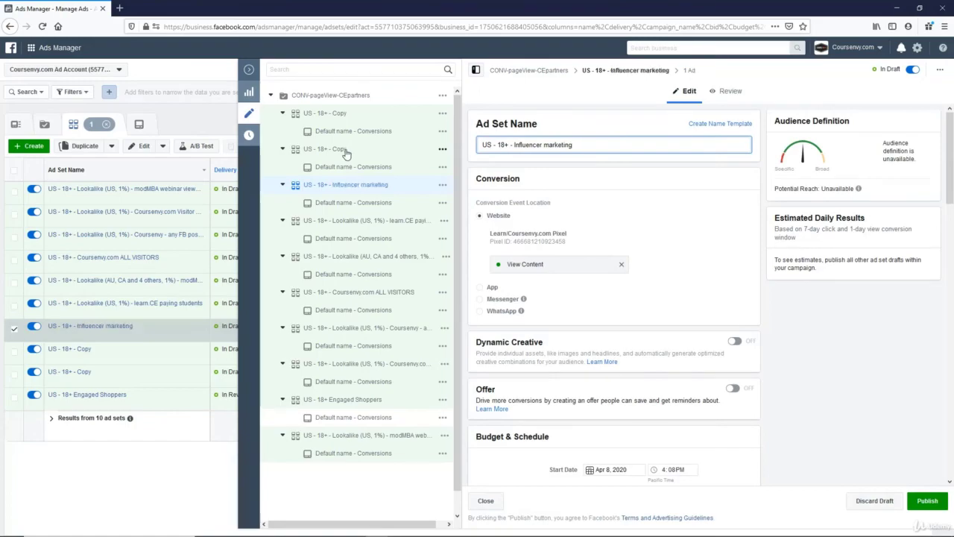
pyautogui.hotkey('alt', 'Tab')
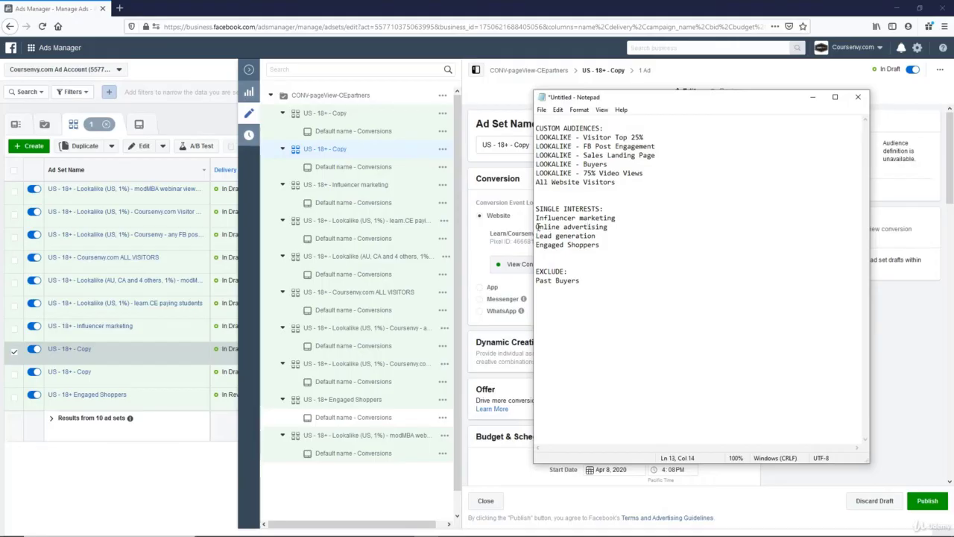
pyautogui.moveTo(537, 227); pyautogui.dragTo(610, 227)
pyautogui.hotkey('ctrl', 'c')
pyautogui.click(505, 157)
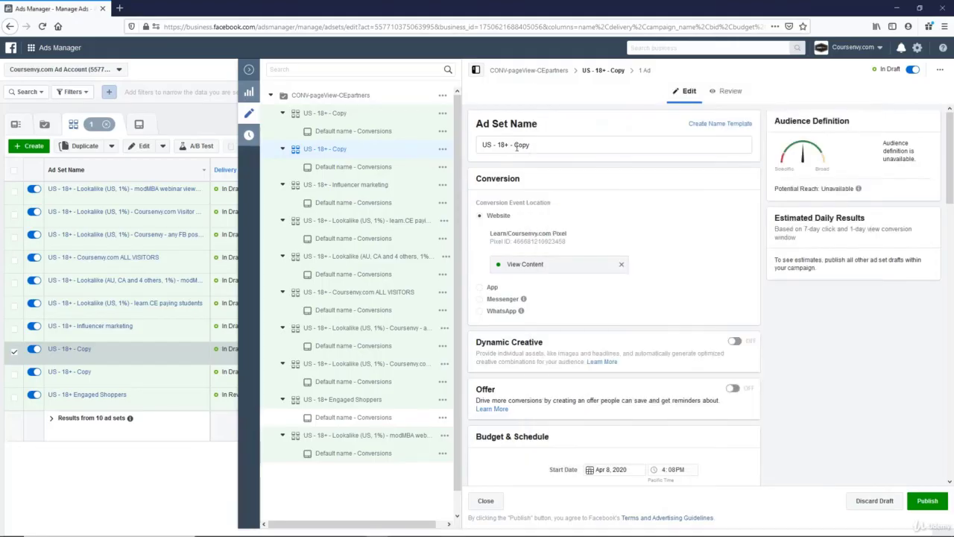
# Rename the eighth ad set copy as "US - 18+ - Online advertising" and replace Engaged Shoppers with the interest "Online advertising"
pyautogui.doubleClick(517, 147)
pyautogui.hotkey('ctrl', 'v')
pyautogui.scroll(-10, 542, 302)
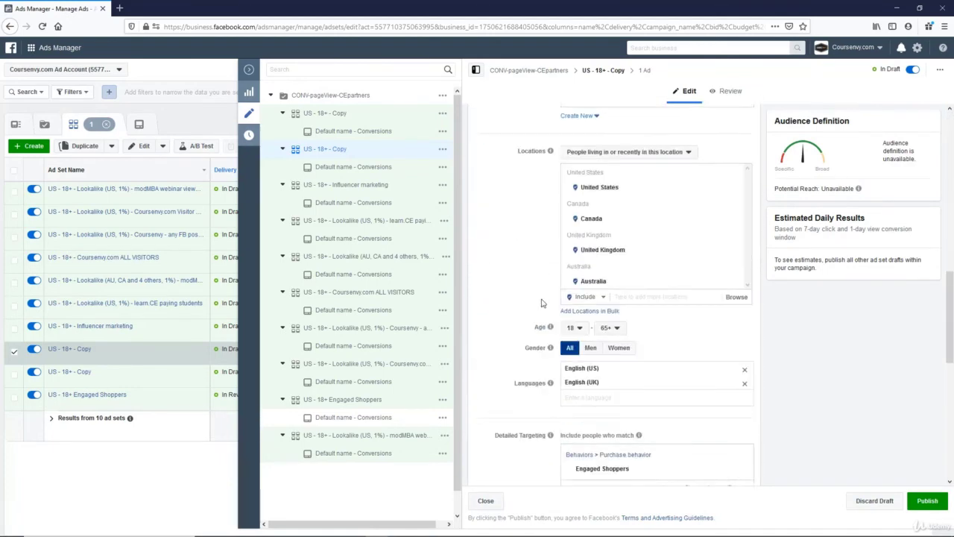
pyautogui.scroll(-2, 542, 303)
pyautogui.moveTo(740, 386)
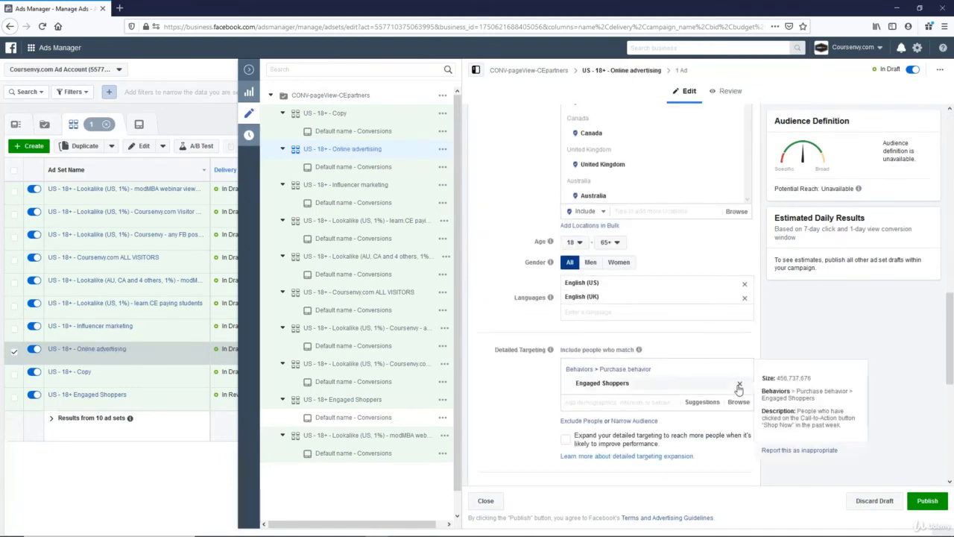
pyautogui.click(611, 400)
pyautogui.press('BackSpace')
pyautogui.hotkey('ctrl', 'v')
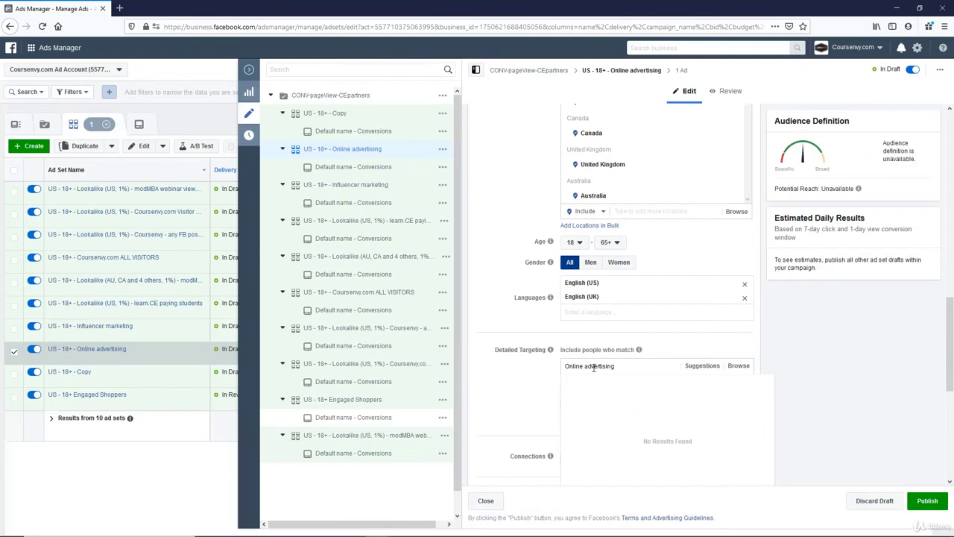
pyautogui.click(600, 384)
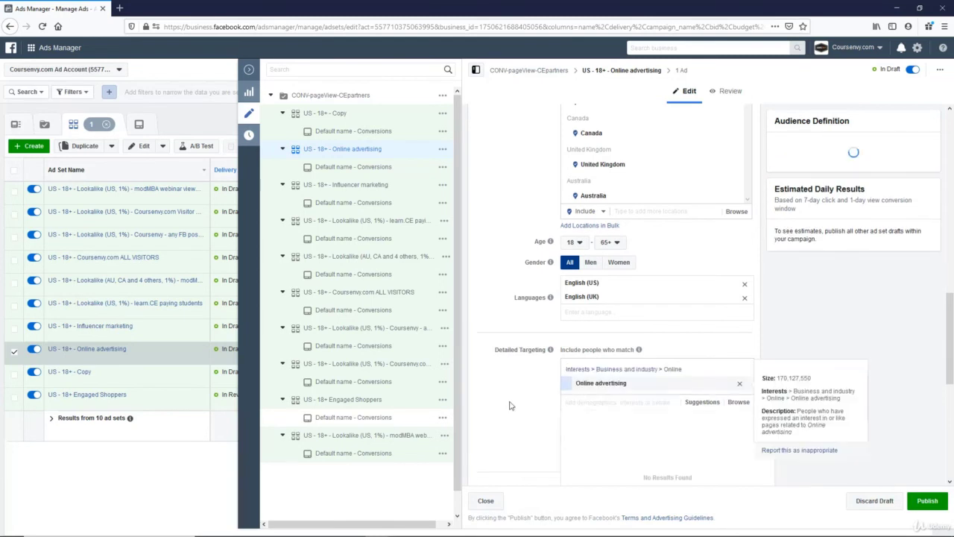
# Copy the interest "Lead generation" from the single interests list in Notepad and return to Ads Manager
pyautogui.hotkey('alt', 'Tab')
pyautogui.moveTo(597, 236); pyautogui.dragTo(532, 235)
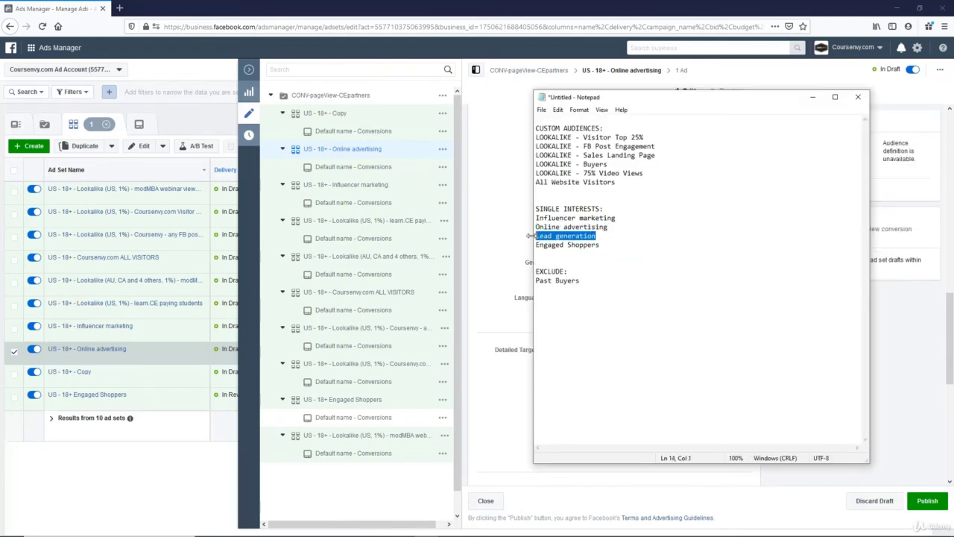
pyautogui.click(507, 252)
# Open the last remaining ad set copy and rename it as "US - 18+ - Lead generation"
pyautogui.scroll(5, 504, 330)
pyautogui.scroll(7, 504, 329)
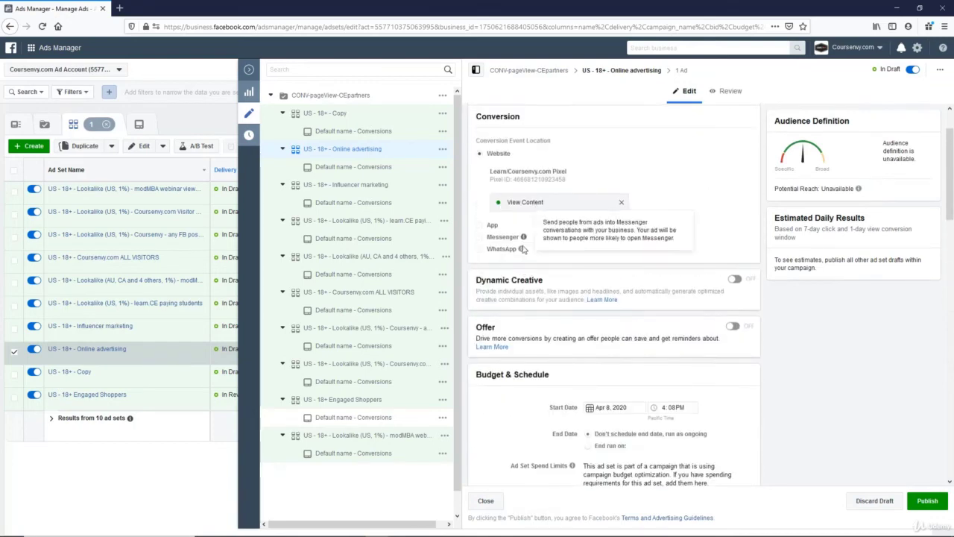
pyautogui.click(339, 116)
pyautogui.doubleClick(574, 144)
pyautogui.hotkey('ctrl', 'v')
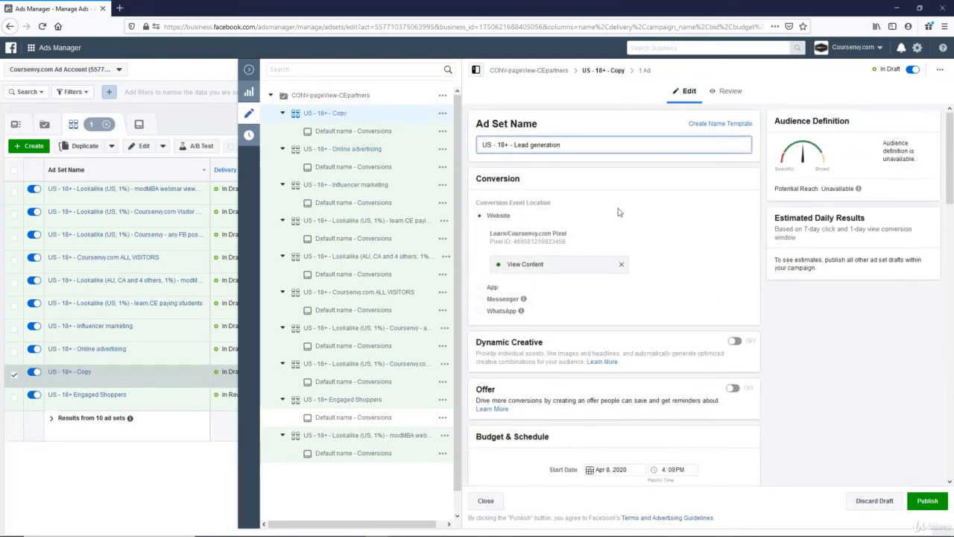
# Replace Engaged Shoppers with the interest "Lead generation" in the last ad set copy's detailed targeting
pyautogui.scroll(-10, 622, 274)
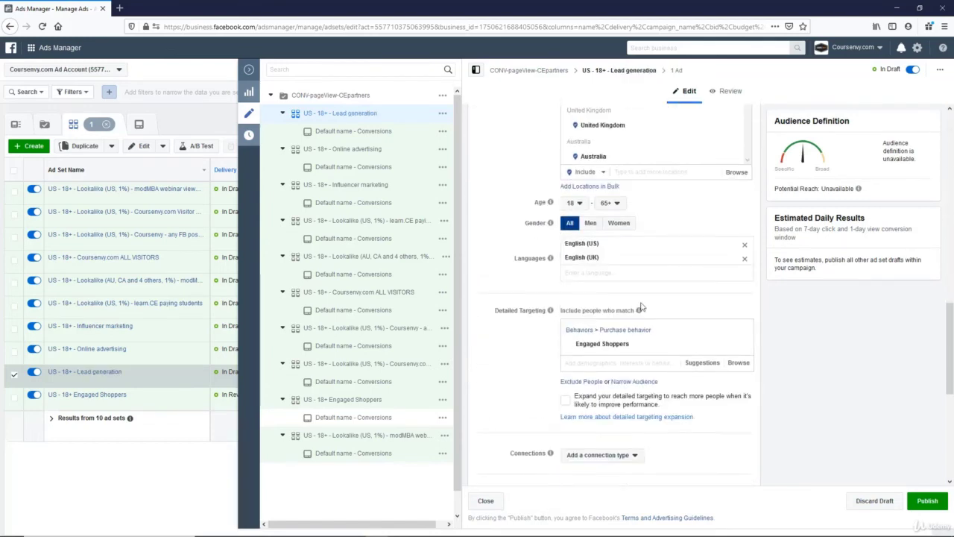
pyautogui.click(740, 341)
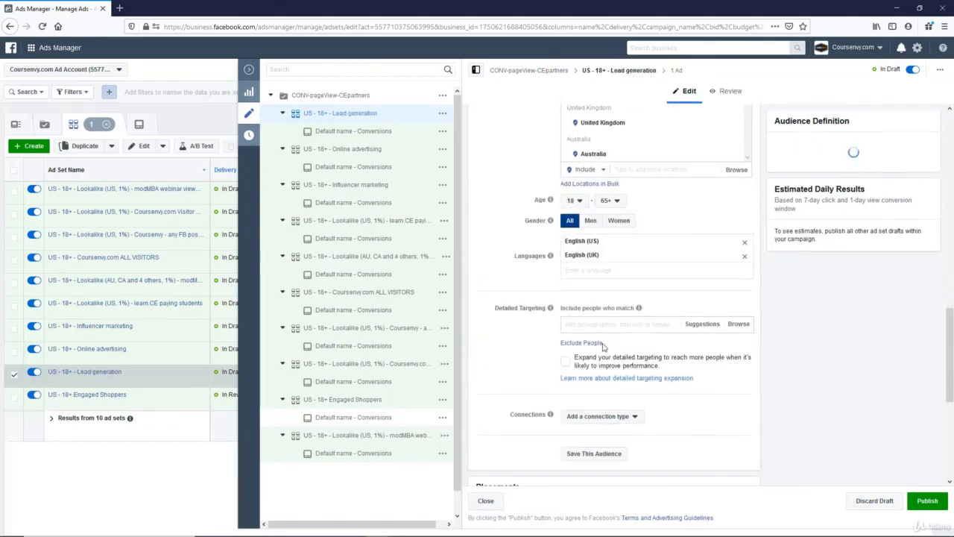
pyautogui.click(589, 325)
pyautogui.hotkey('ctrl', 'v')
pyautogui.click(513, 335)
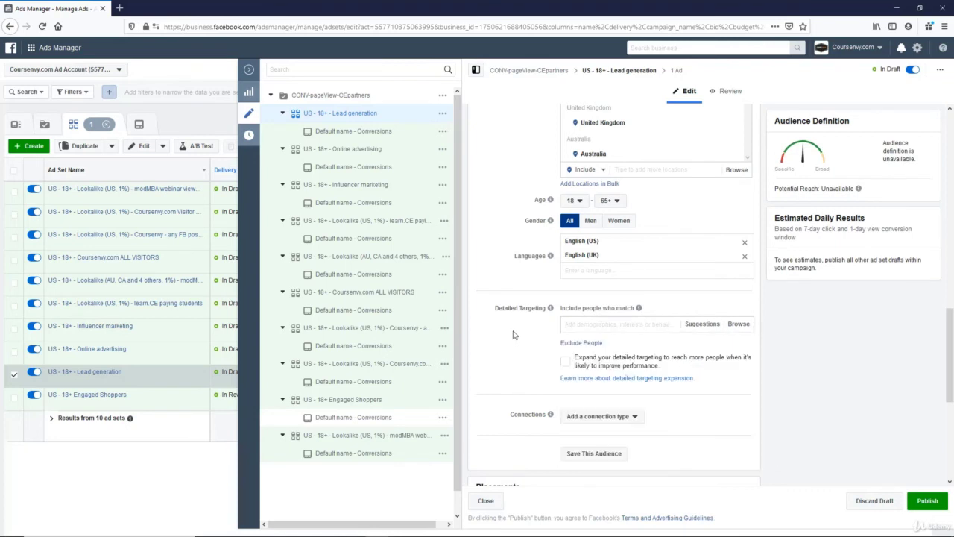
pyautogui.hotkey('ctrl', 'v')
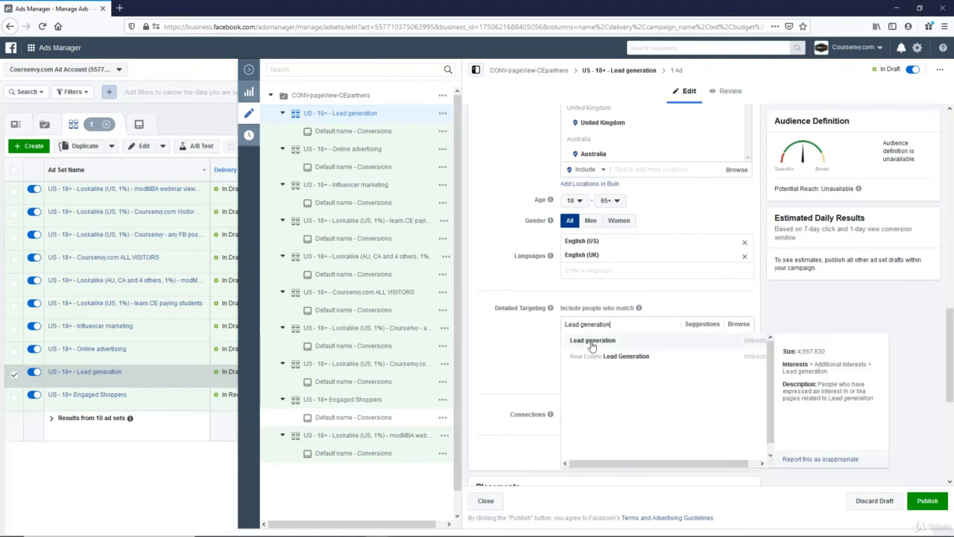
pyautogui.click(592, 343)
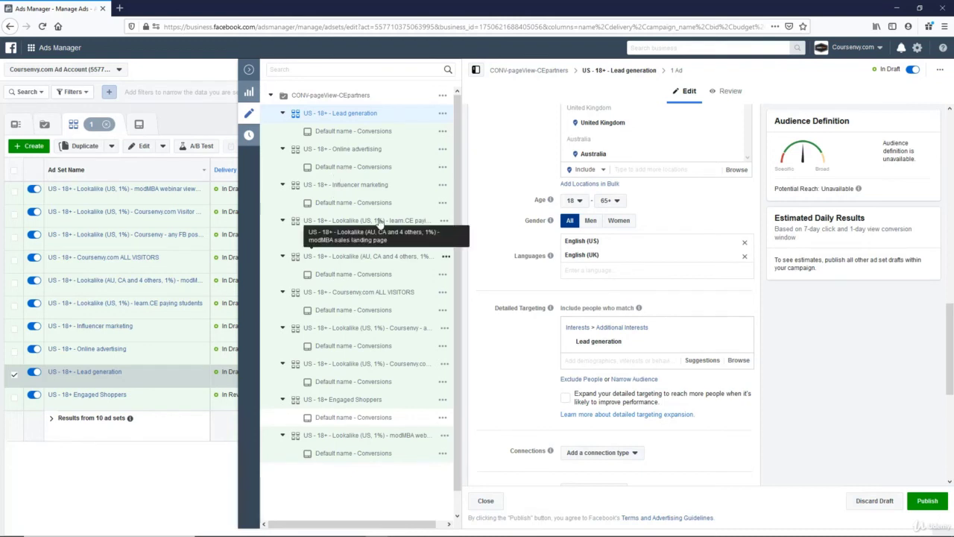
# Review the audience exclusions and detailed targeting of the Lead generation and Online advertising ad sets, and the exclusions of Influencer marketing
pyautogui.scroll(3, 571, 335)
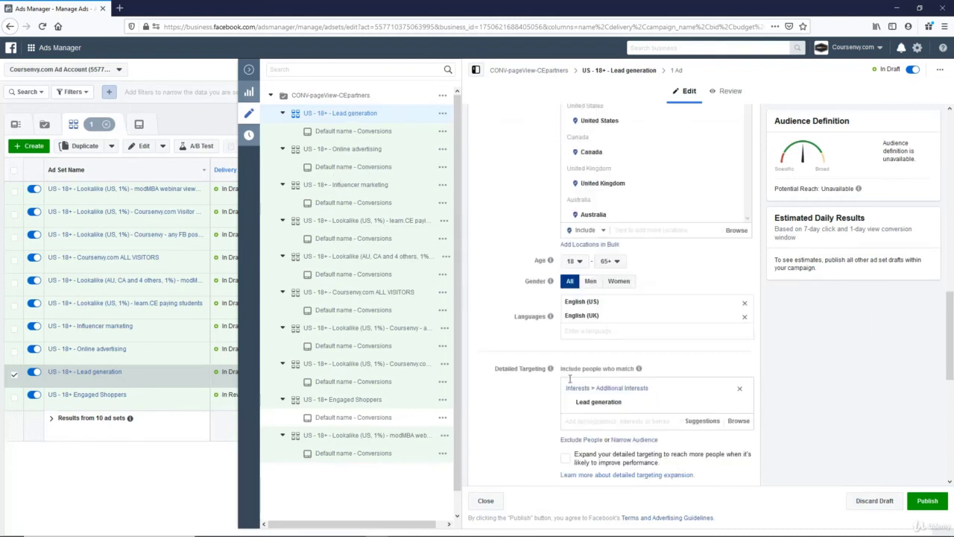
pyautogui.scroll(3, 570, 337)
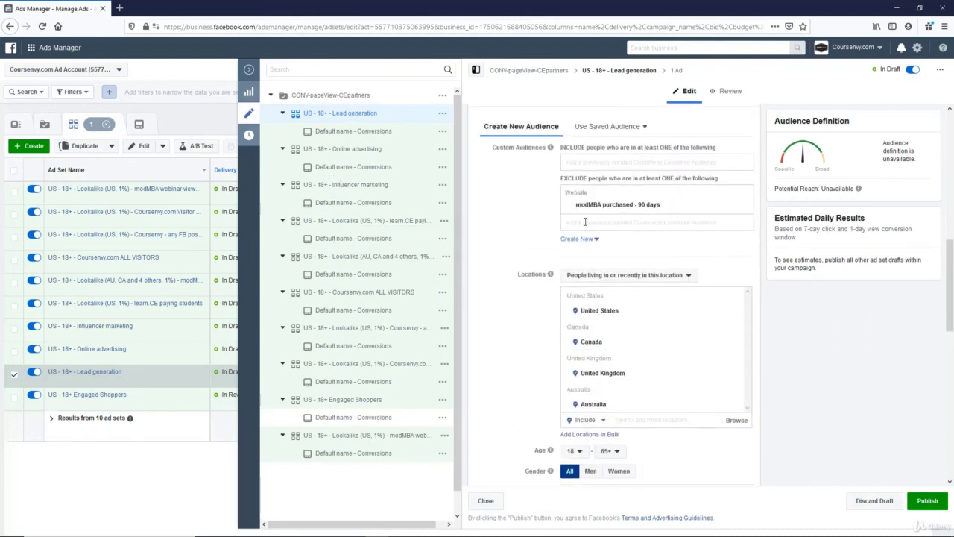
pyautogui.click(355, 151)
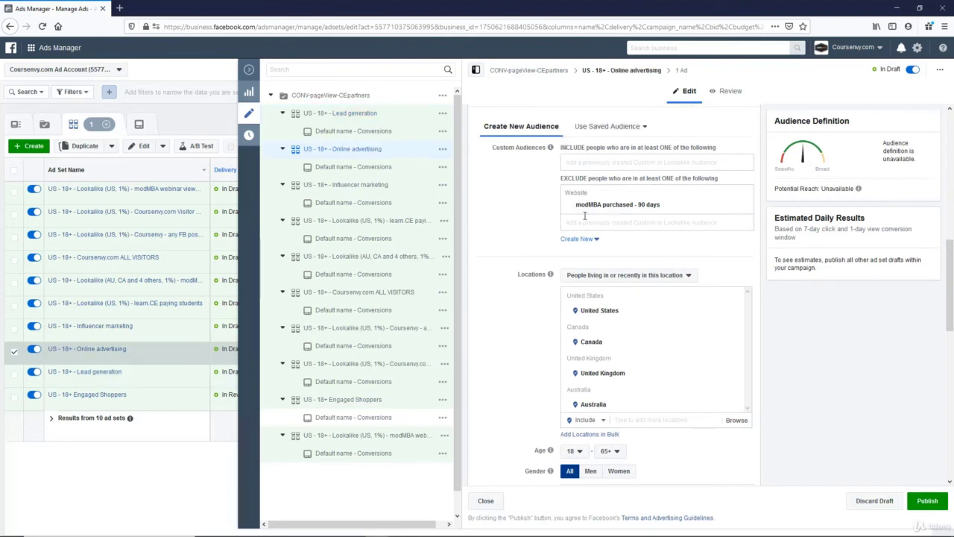
pyautogui.scroll(-3, 584, 215)
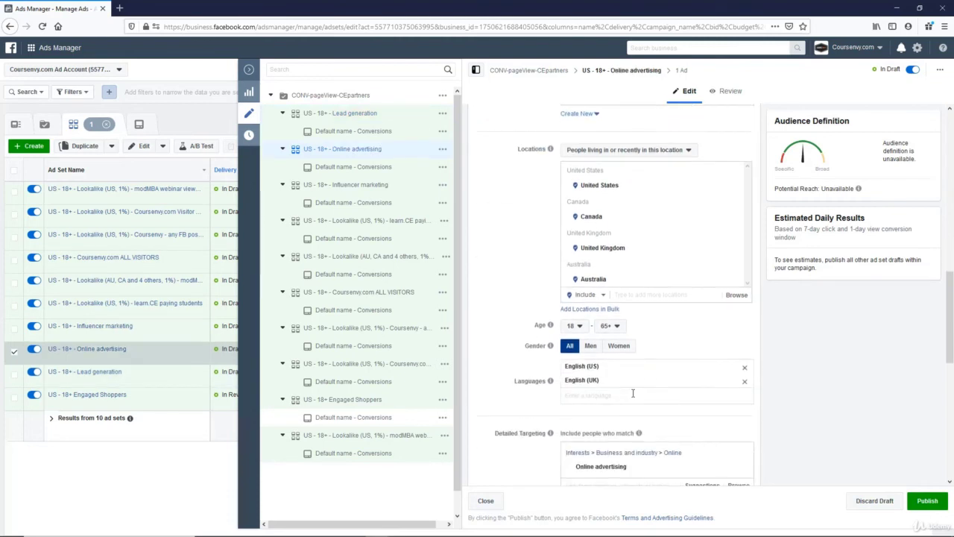
pyautogui.click(359, 187)
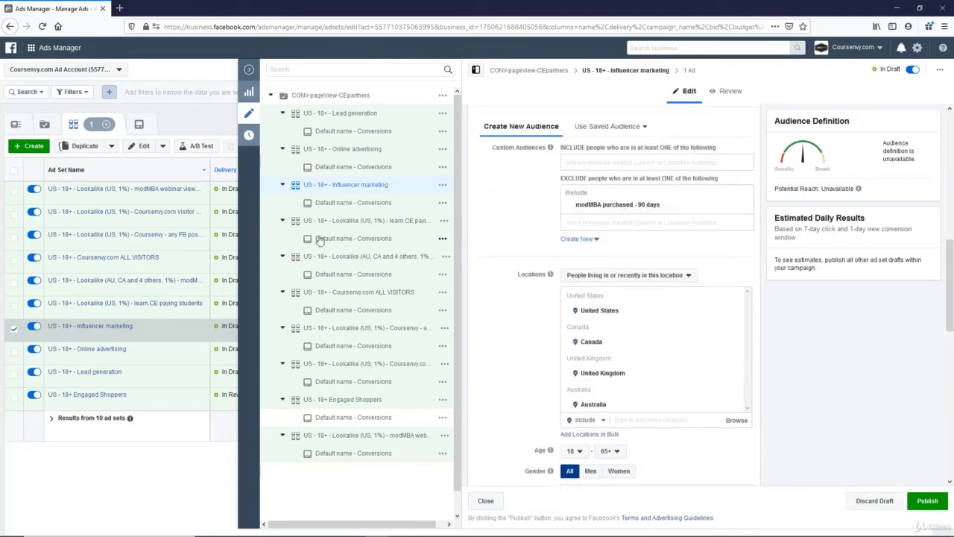
# Review the custom audiences and targeting of the learn.CE paying students, modMBA sales landing page and Coursenvy.com ALL VISITORS ad sets
pyautogui.click(361, 220)
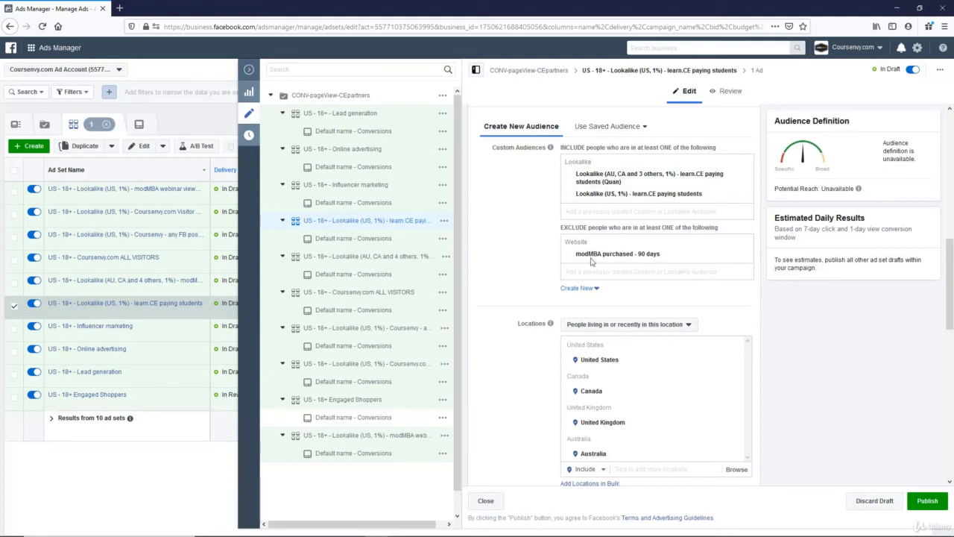
pyautogui.scroll(-5, 521, 291)
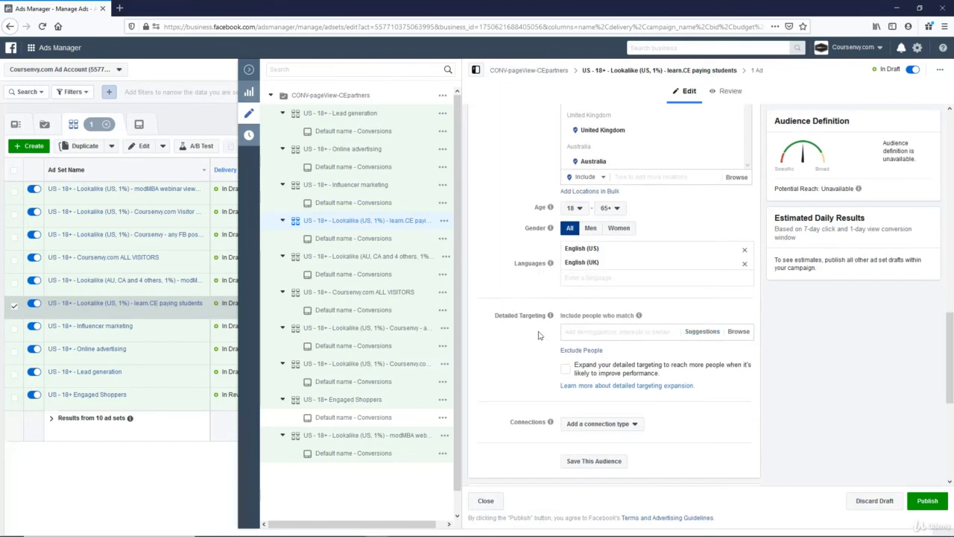
pyautogui.click(371, 258)
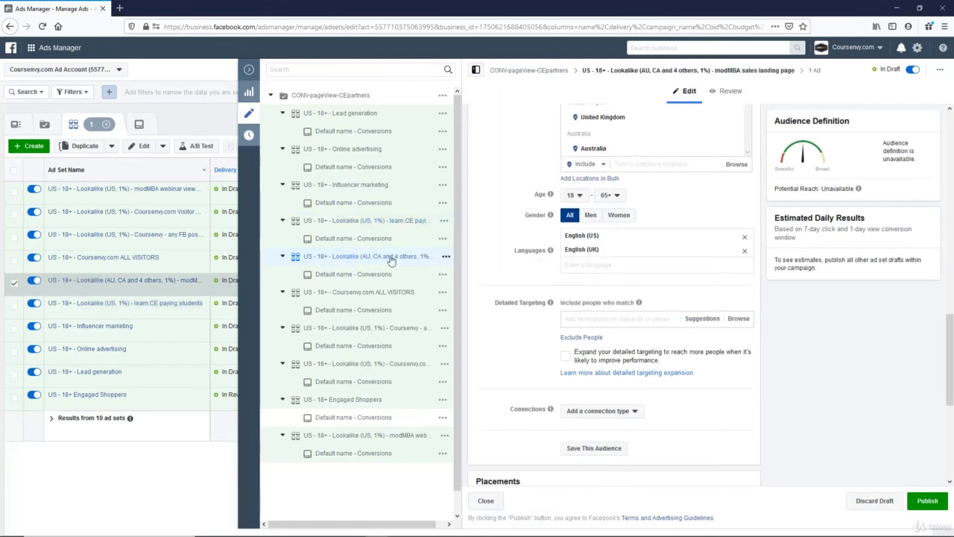
pyautogui.scroll(5, 531, 348)
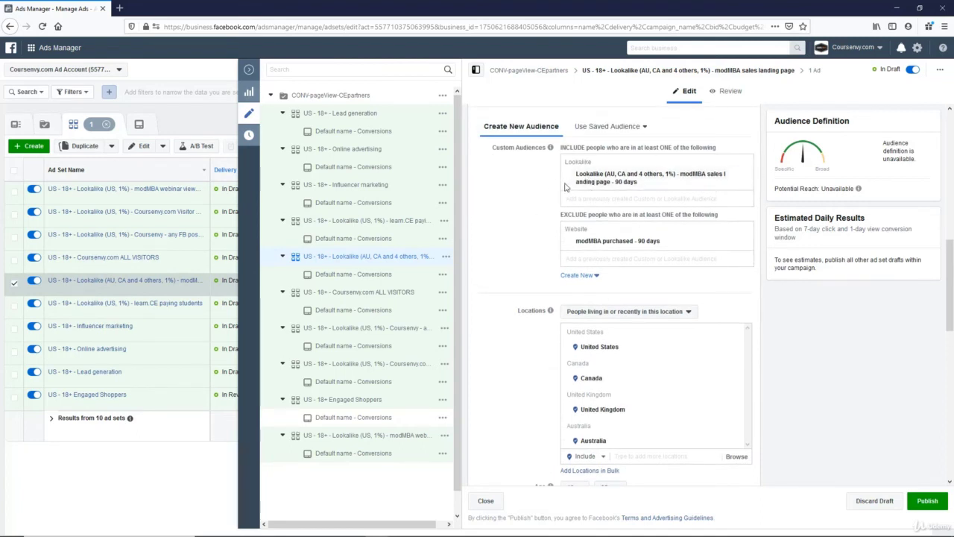
pyautogui.click(382, 295)
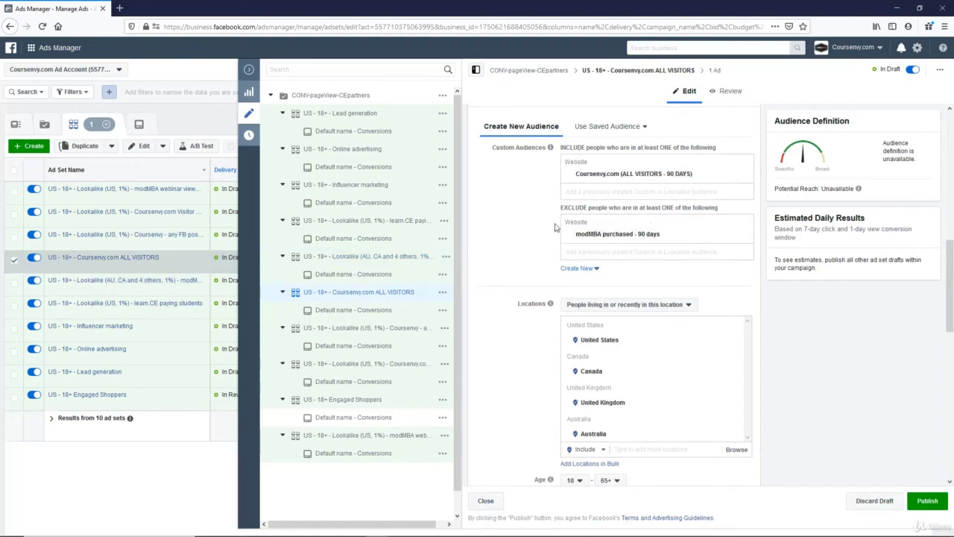
pyautogui.scroll(-3, 511, 365)
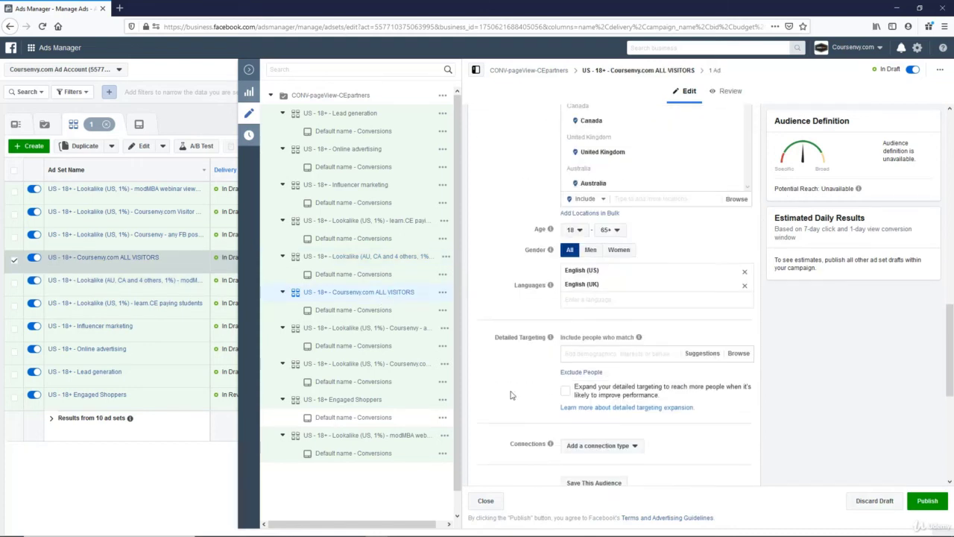
# Review the custom audiences and detailed targeting of the FB post engagement and Coursenvy.com Visitor Top 25% lookalike ad sets
pyautogui.click(369, 329)
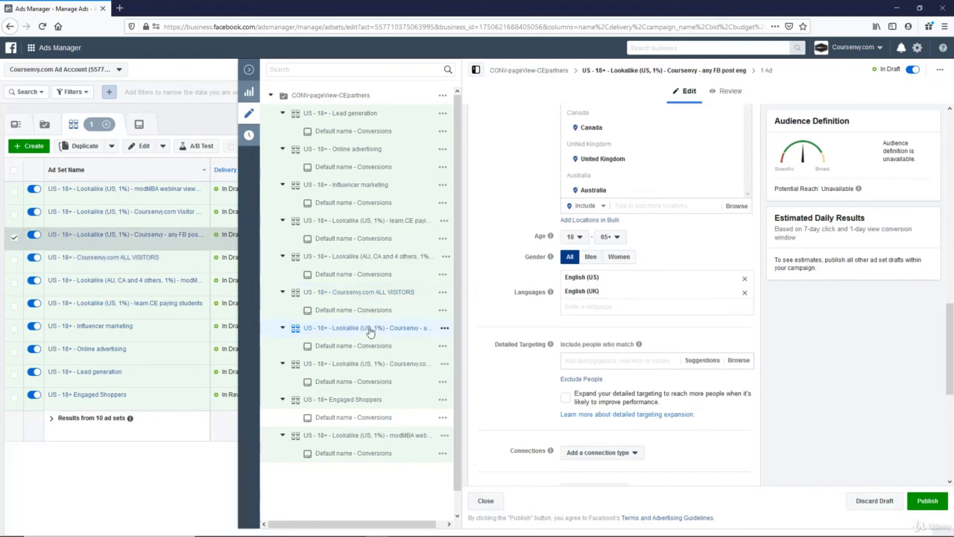
pyautogui.scroll(4, 473, 398)
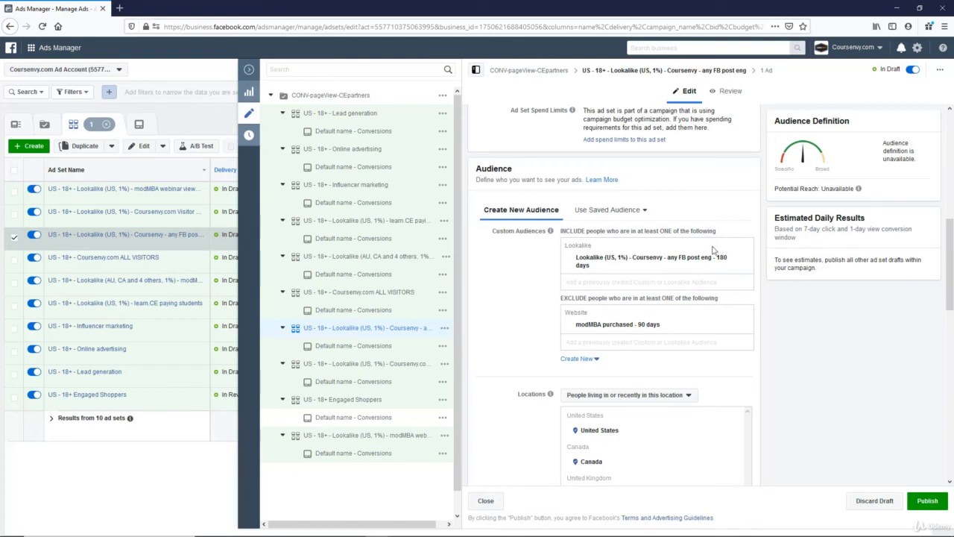
pyautogui.click(387, 364)
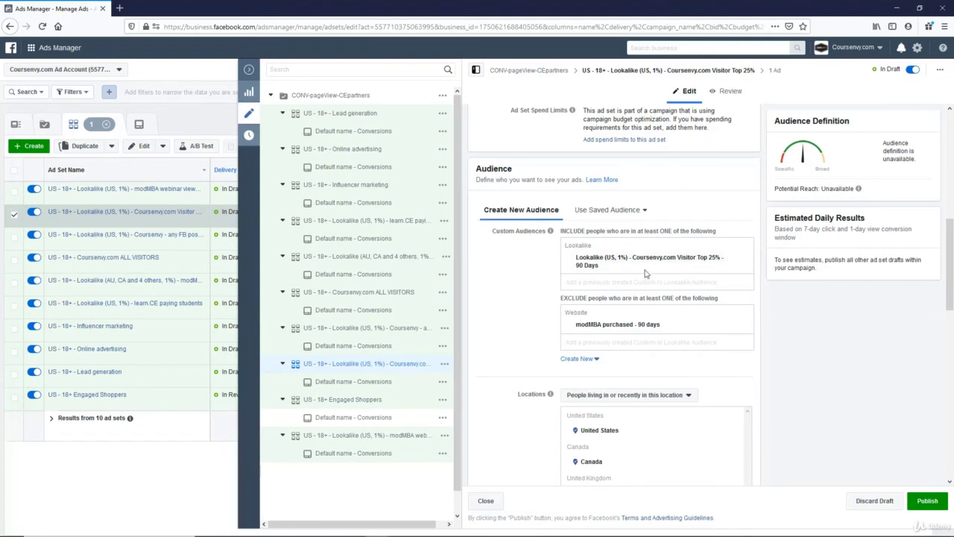
pyautogui.scroll(-4, 505, 338)
pyautogui.scroll(-1, 505, 339)
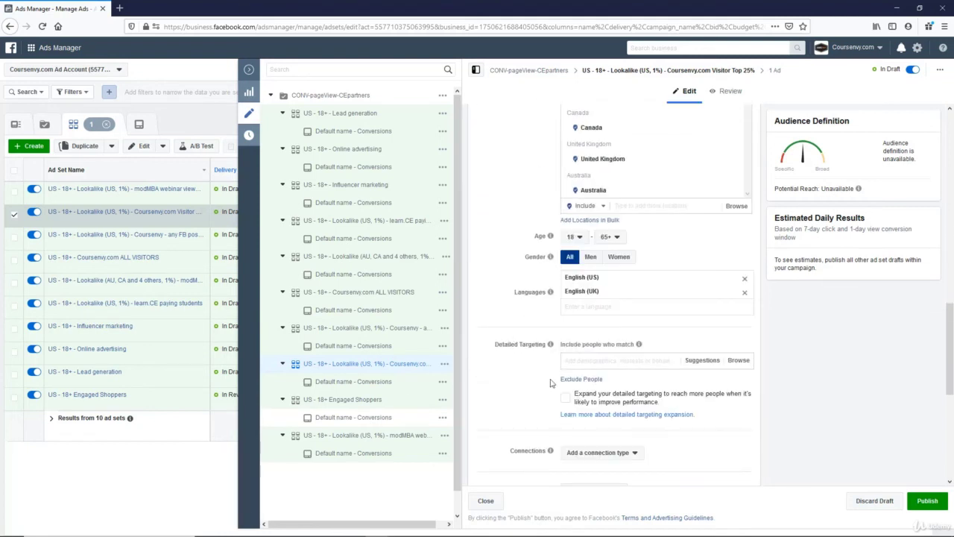
# Review the custom audiences and detailed targeting of the Engaged Shoppers and modMBA webinar views 75% ad sets
pyautogui.click(360, 402)
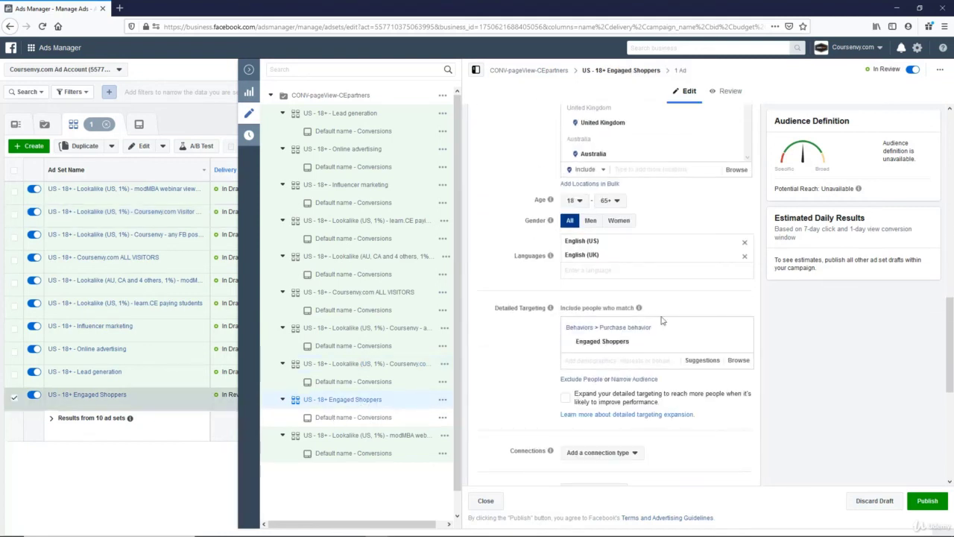
pyautogui.scroll(5, 554, 350)
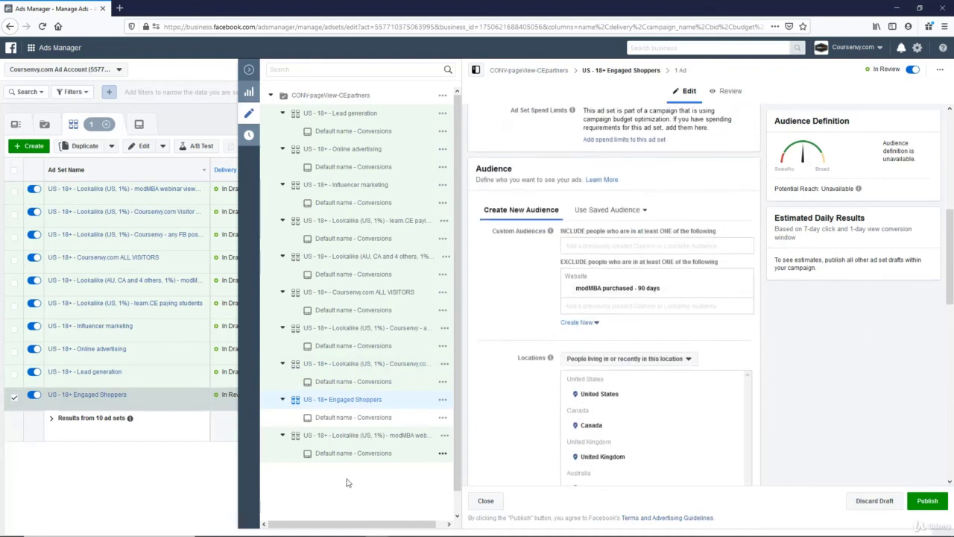
pyautogui.click(362, 435)
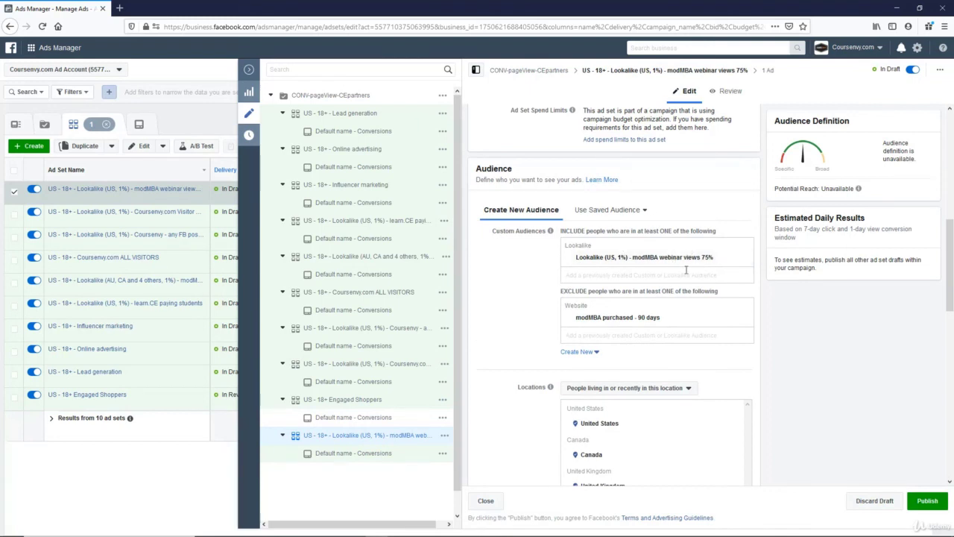
pyautogui.scroll(-4, 511, 331)
pyautogui.scroll(-1, 624, 348)
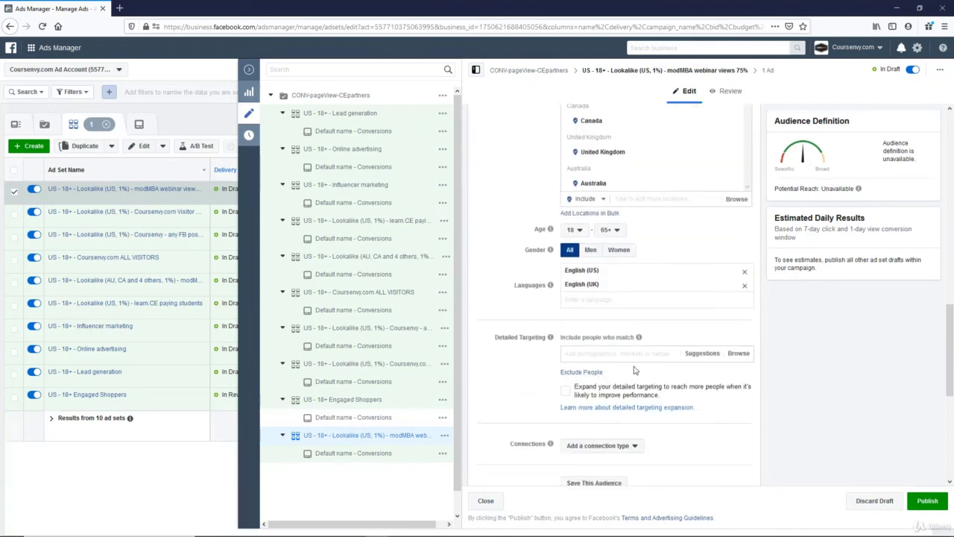
pyautogui.scroll(1, 539, 398)
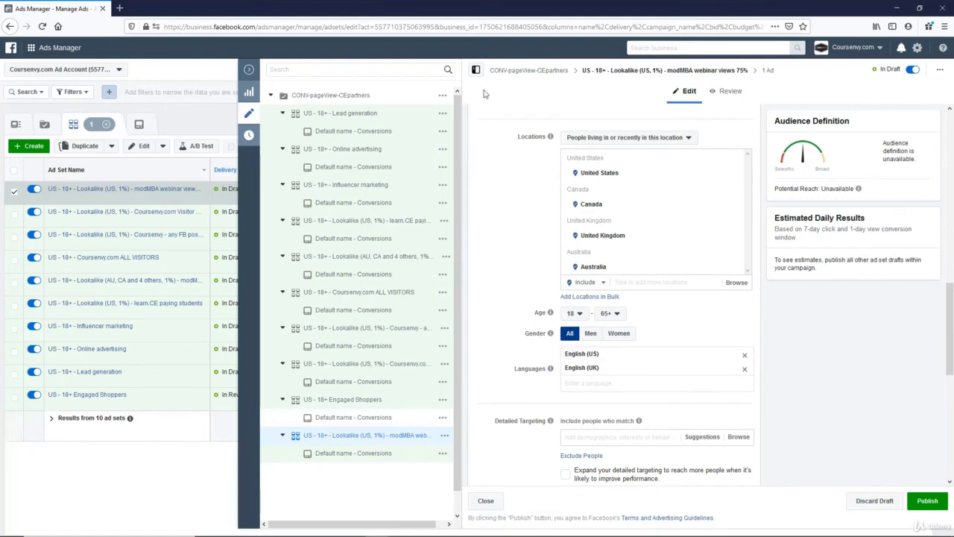
# Compare the existing-post ads inside the Lead generation and Online advertising ad sets
pyautogui.click(384, 133)
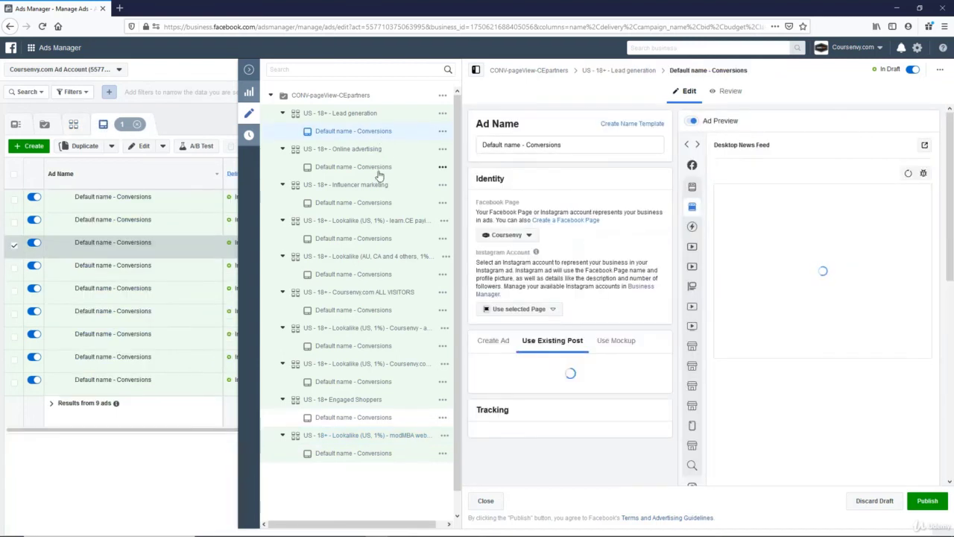
pyautogui.click(379, 174)
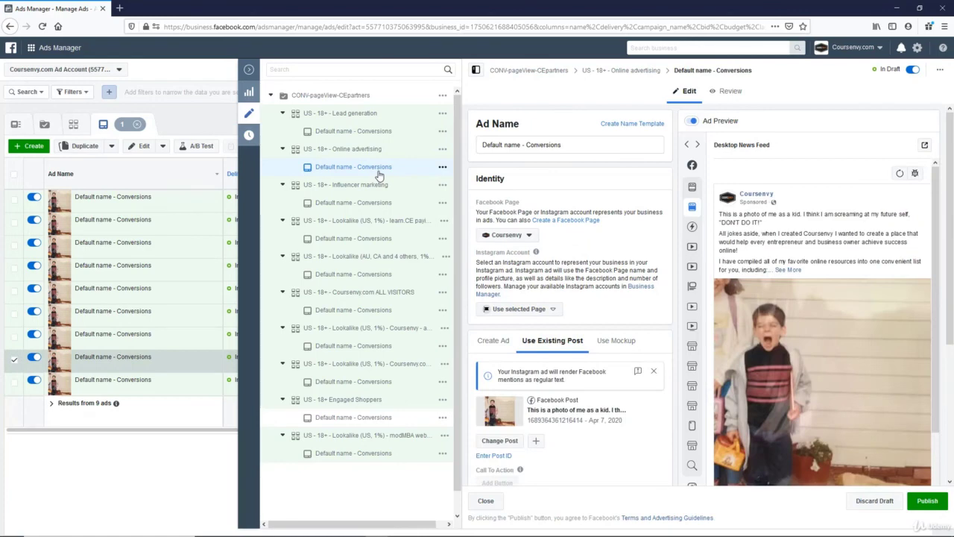
pyautogui.click(371, 133)
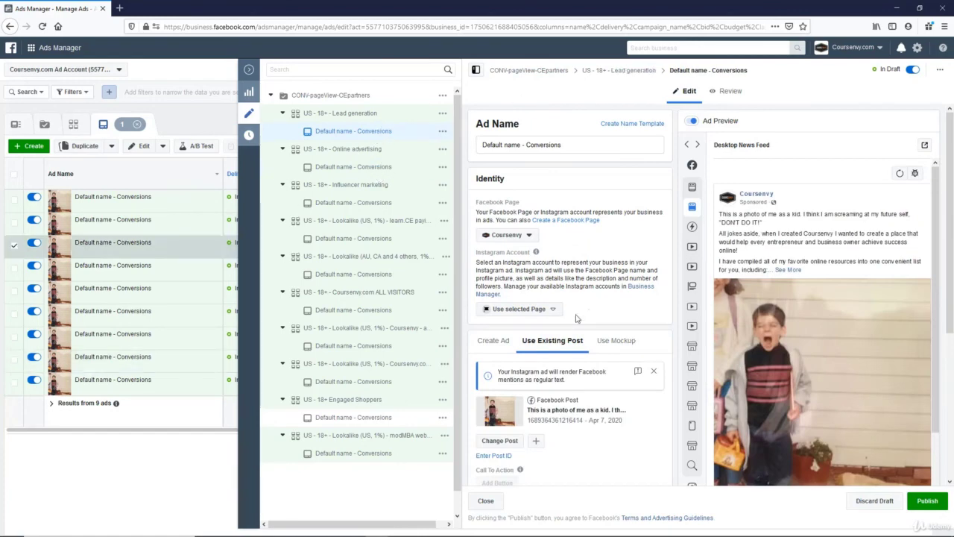
# Set the Instagram account to coursenvy for the ads in the Lead generation and Online advertising ad sets
pyautogui.click(522, 309)
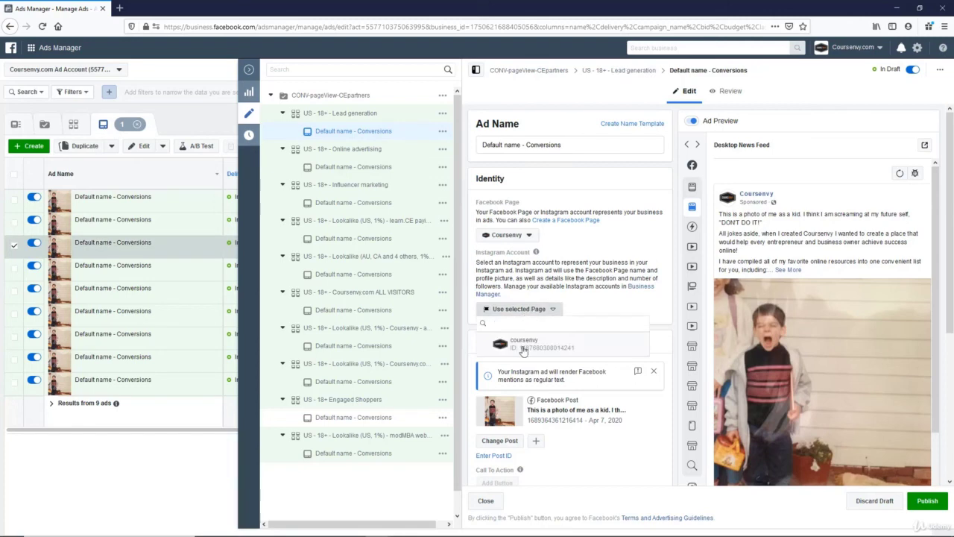
pyautogui.click(521, 346)
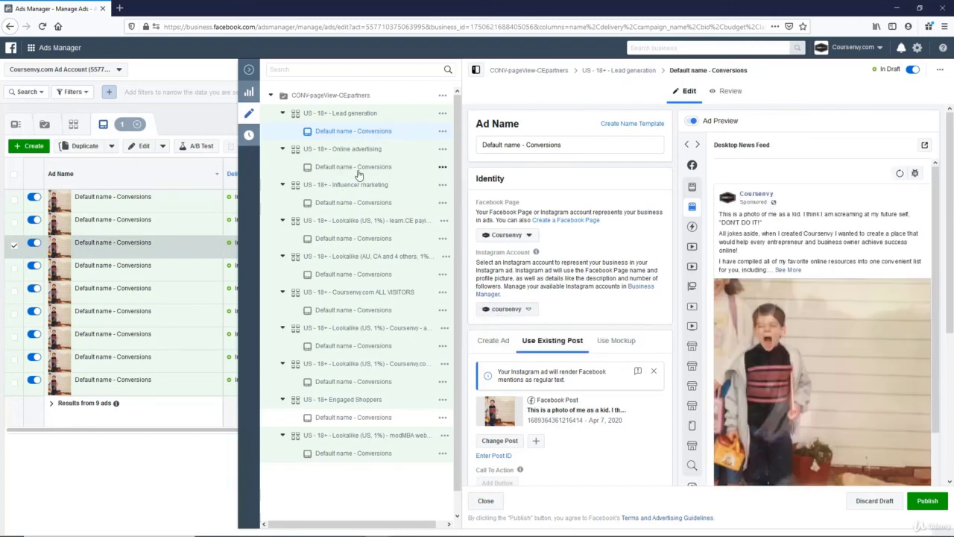
pyautogui.click(358, 171)
pyautogui.click(535, 310)
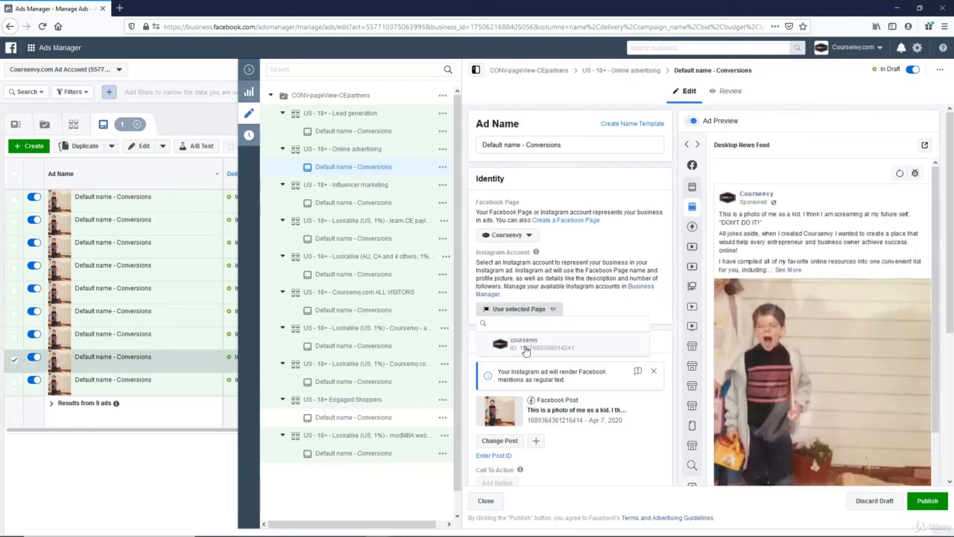
pyautogui.click(526, 348)
# Review the modMBA webinar views 75% ad's identity, existing post and desktop news feed preview with its full text expanded
pyautogui.scroll(-1, 606, 223)
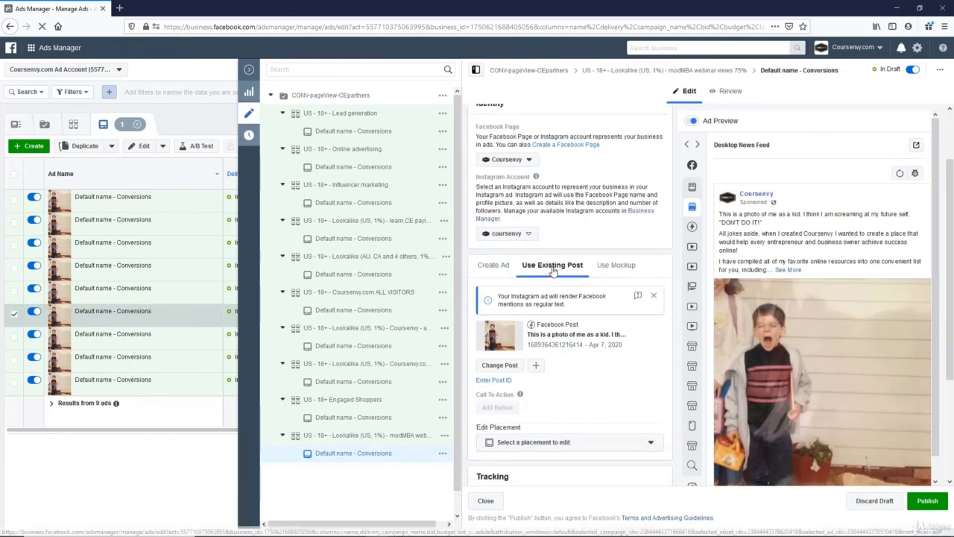
pyautogui.scroll(1, 553, 271)
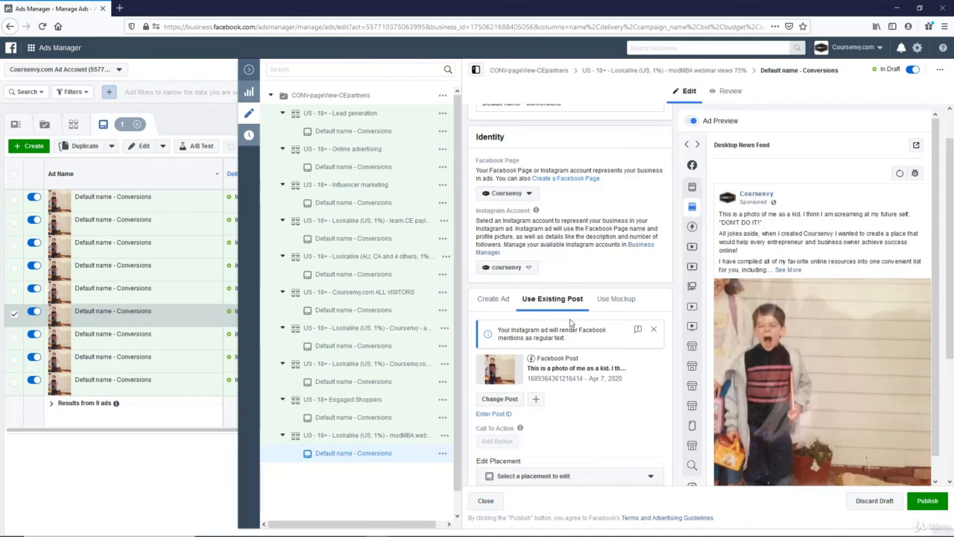
pyautogui.scroll(-1, 857, 381)
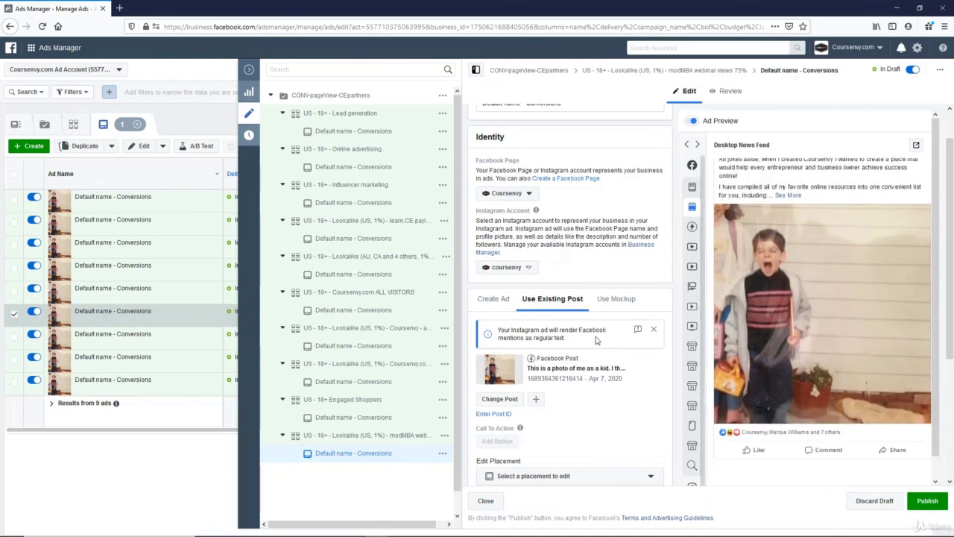
pyautogui.scroll(1, 596, 339)
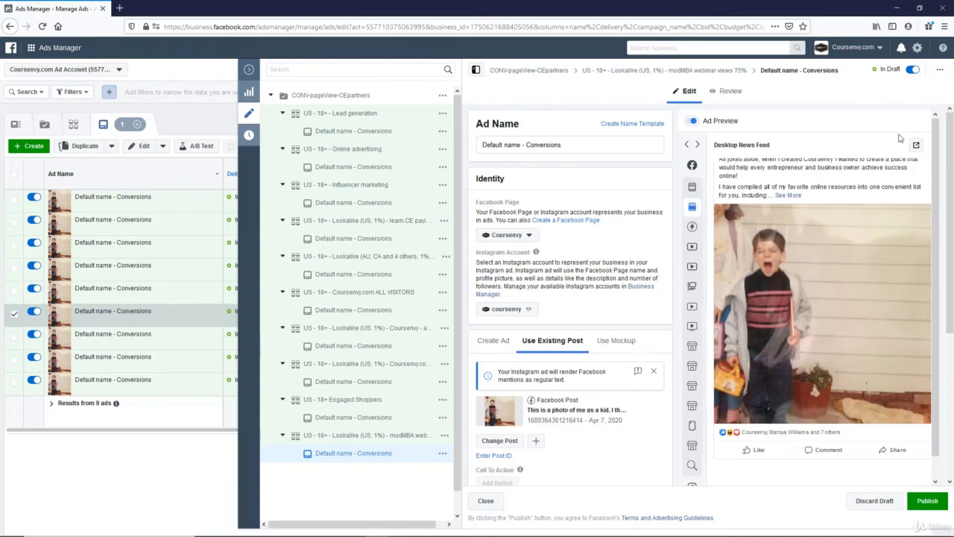
pyautogui.click(789, 195)
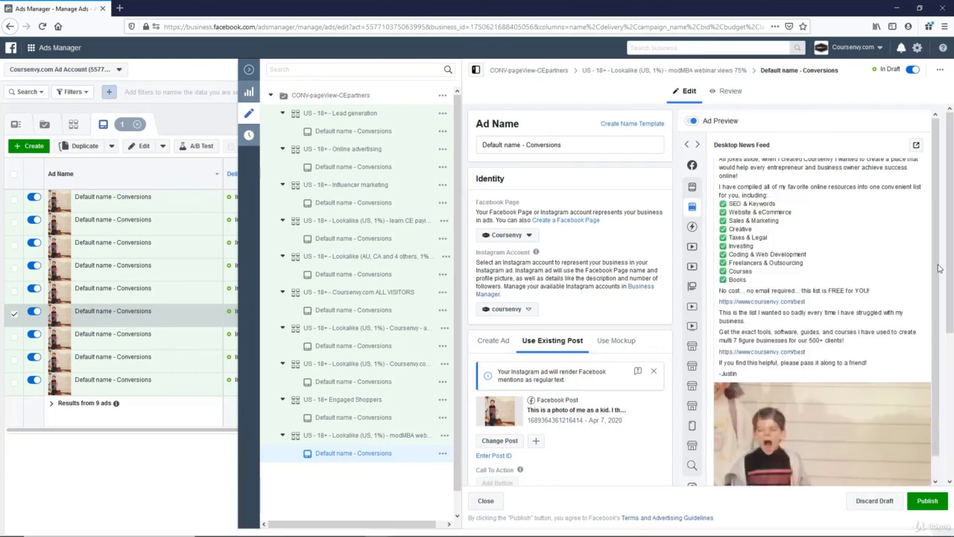
# Publish the draft items, including the remaining name change of the US - 18+ Engaged Shoppers ad set
pyautogui.click(251, 70)
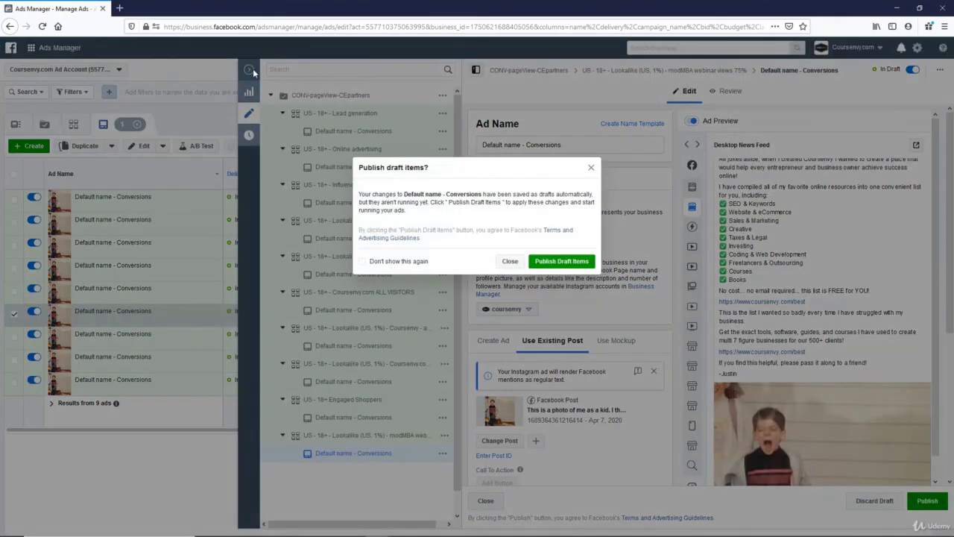
pyautogui.click(563, 262)
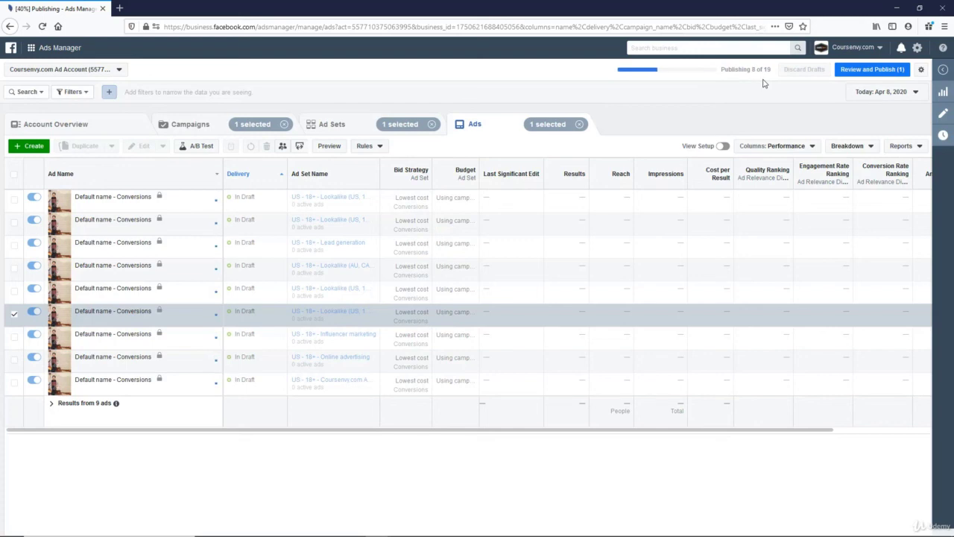
pyautogui.click(873, 69)
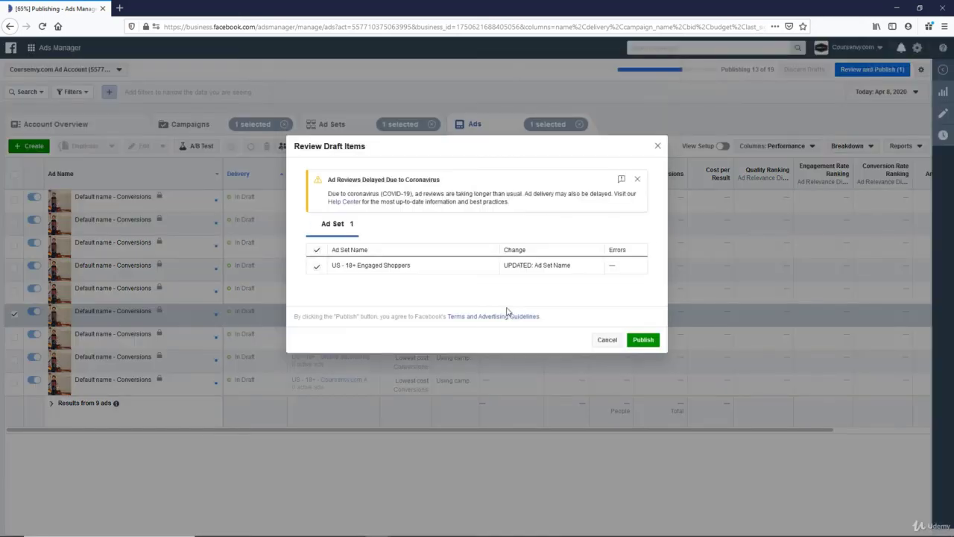
pyautogui.click(643, 340)
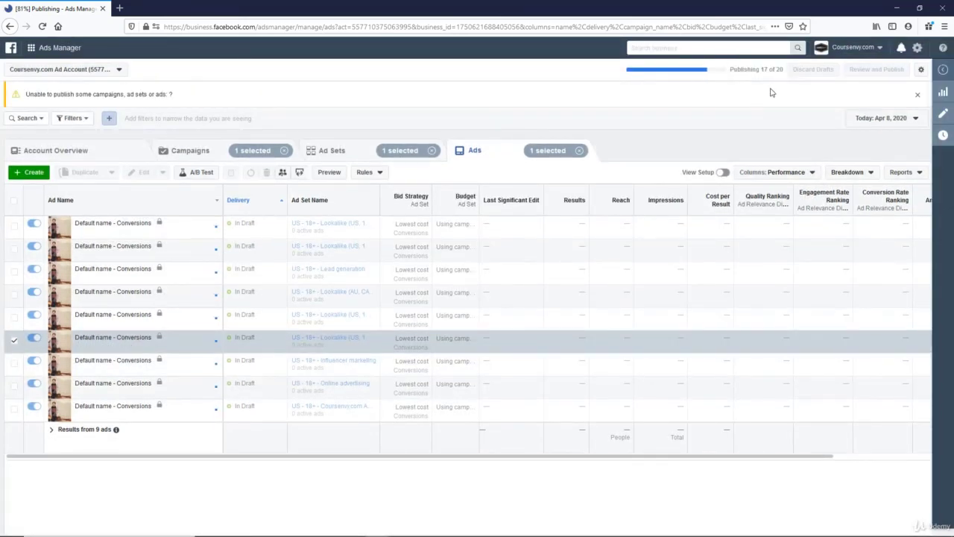
# Check the published ad sets' delivery and examine the budget optimization settings of the CONV-pageView-CEpartners campaign
pyautogui.click(340, 160)
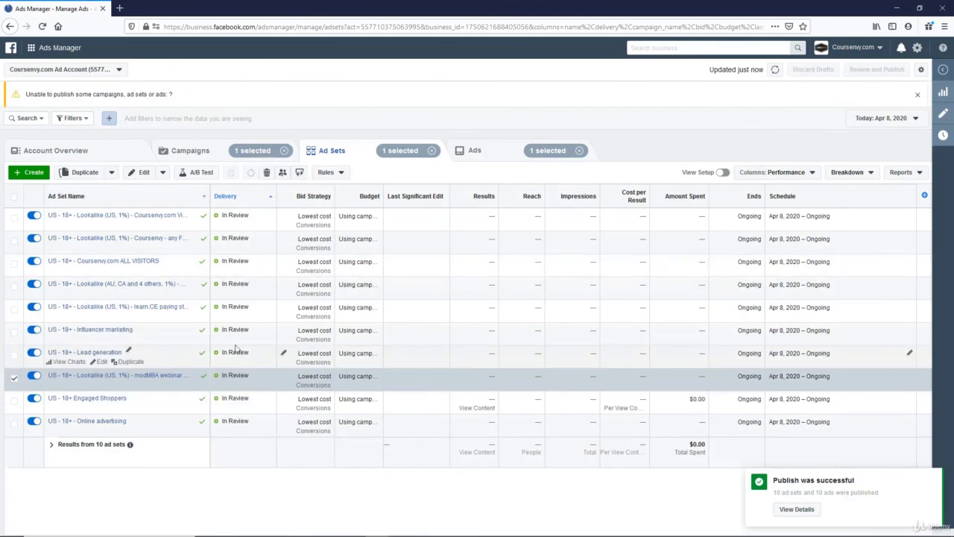
pyautogui.click(201, 152)
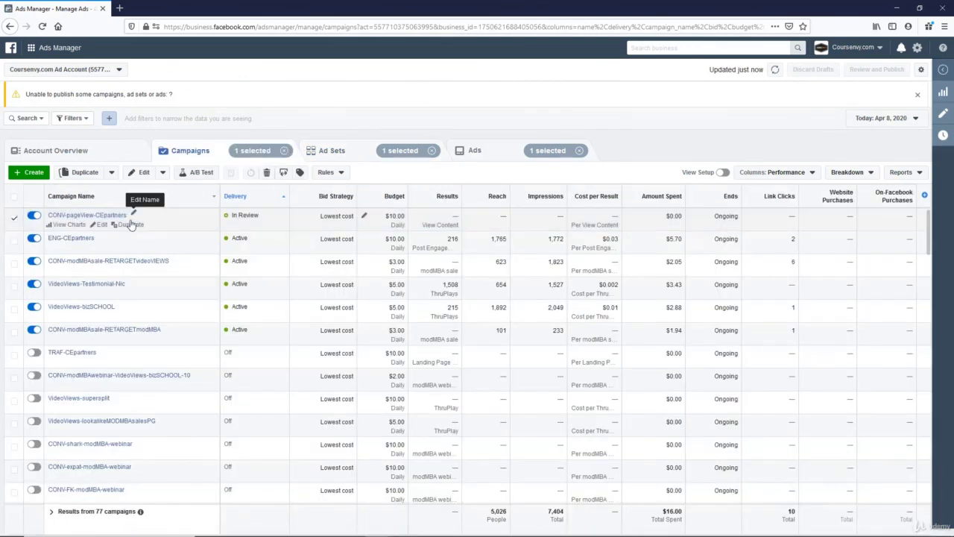
pyautogui.click(101, 225)
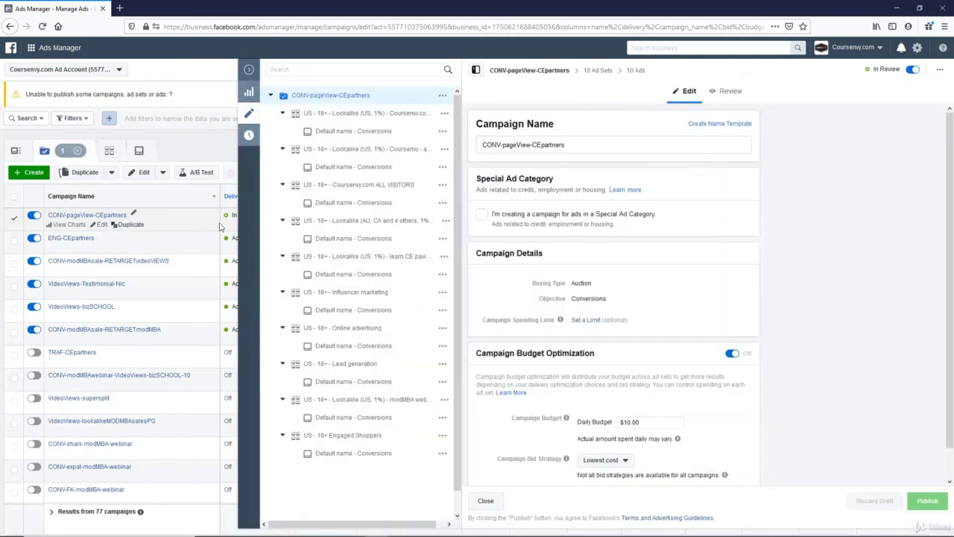
pyautogui.scroll(-2, 679, 291)
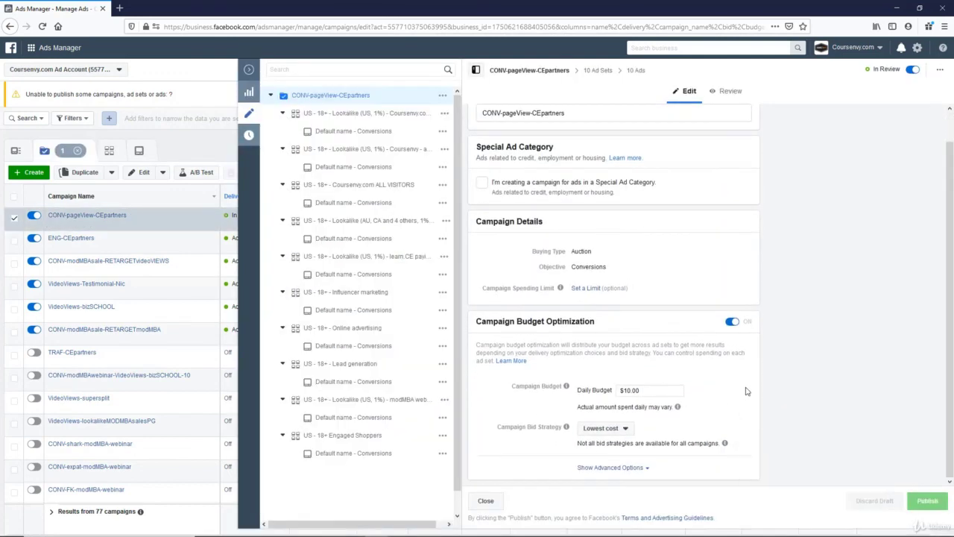